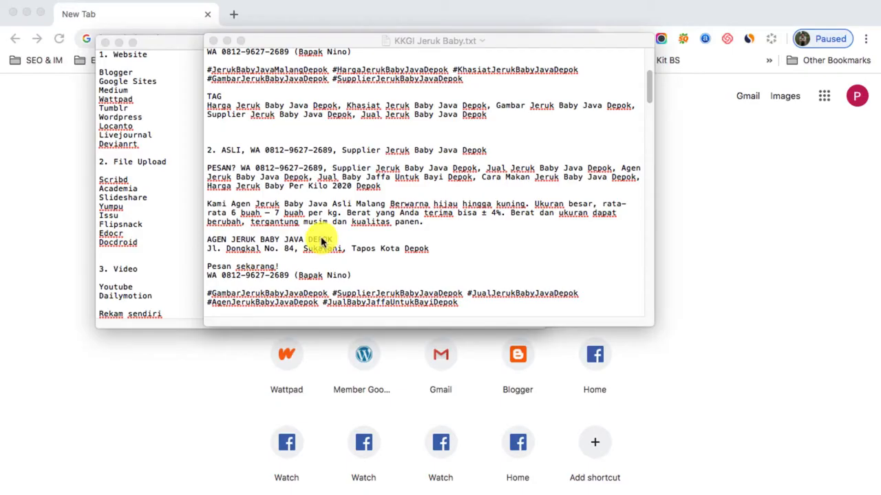
# Switch to the Chrome browser, open google.co.id and search for "sedot wc depok"
pyautogui.click(74, 318)
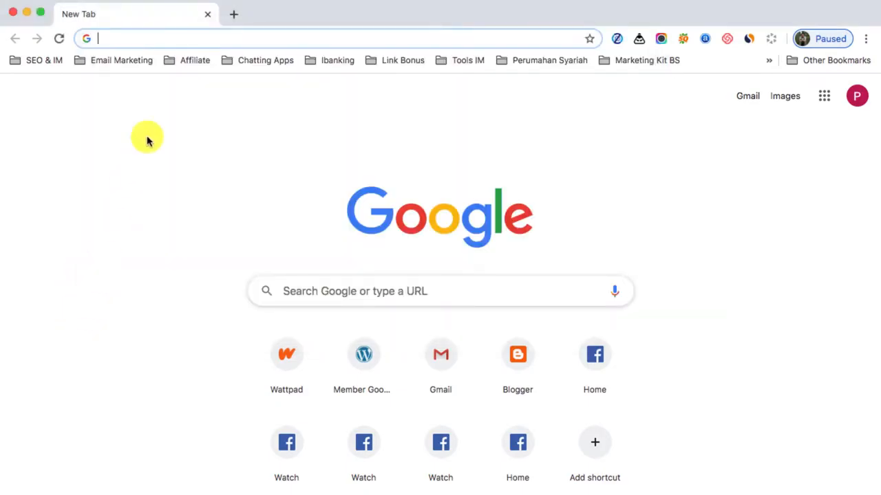
pyautogui.write('goo')
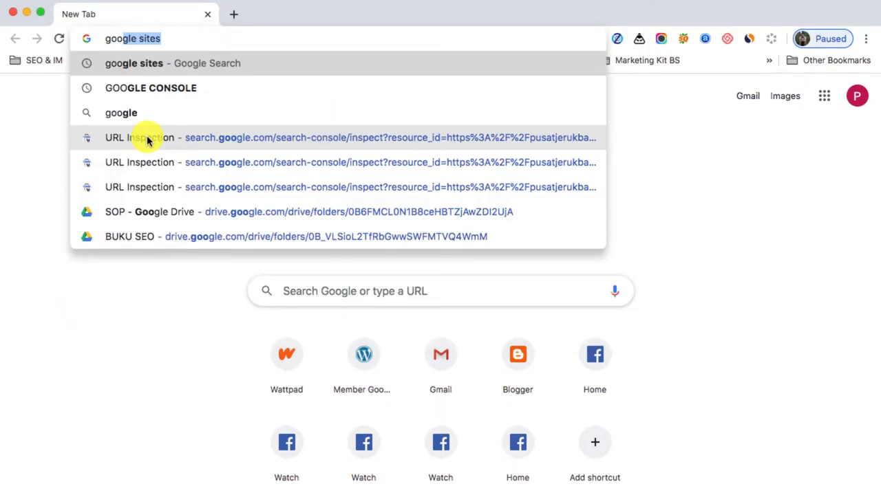
pyautogui.write('g')
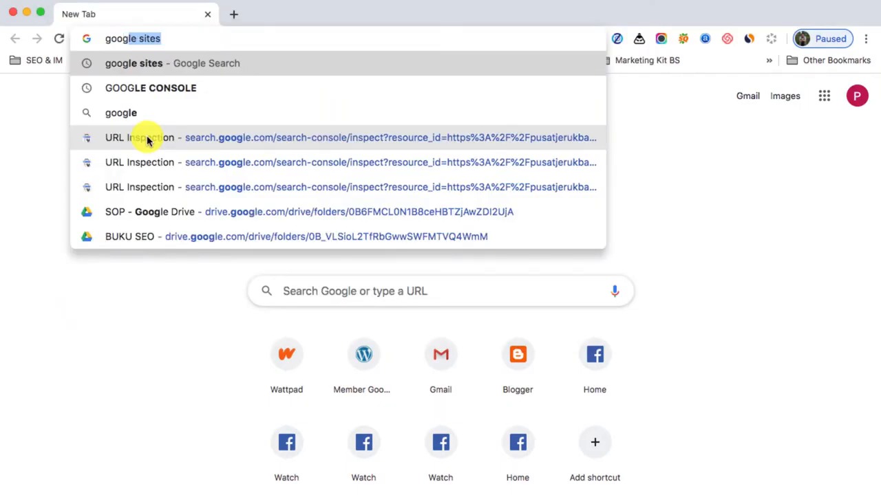
pyautogui.write('le')
pyautogui.press('Delete')
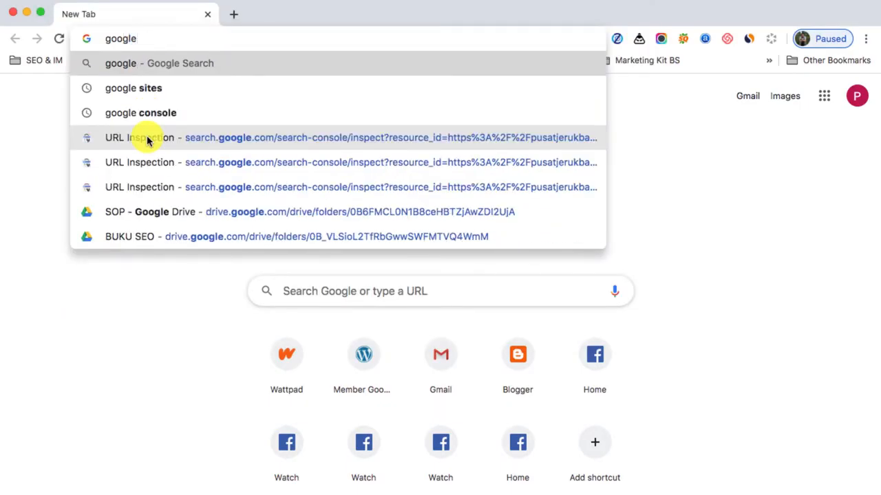
pyautogui.write('.co.id')
pyautogui.press('Return')
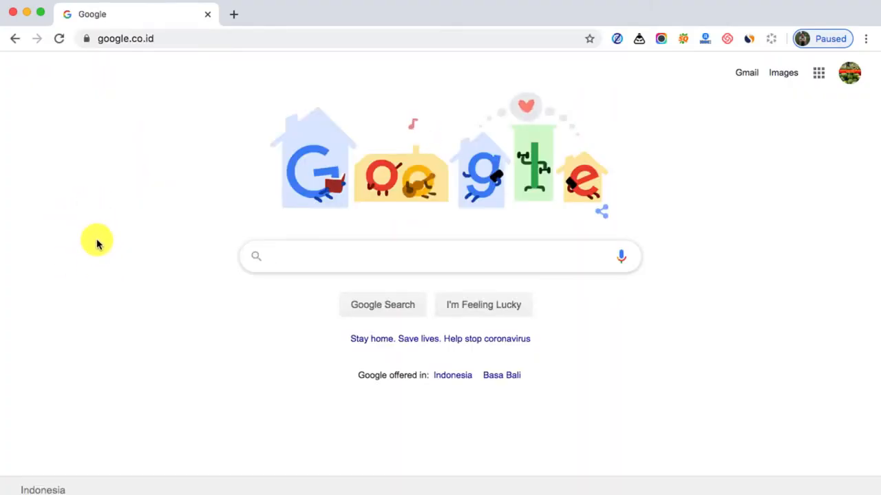
pyautogui.click(313, 256)
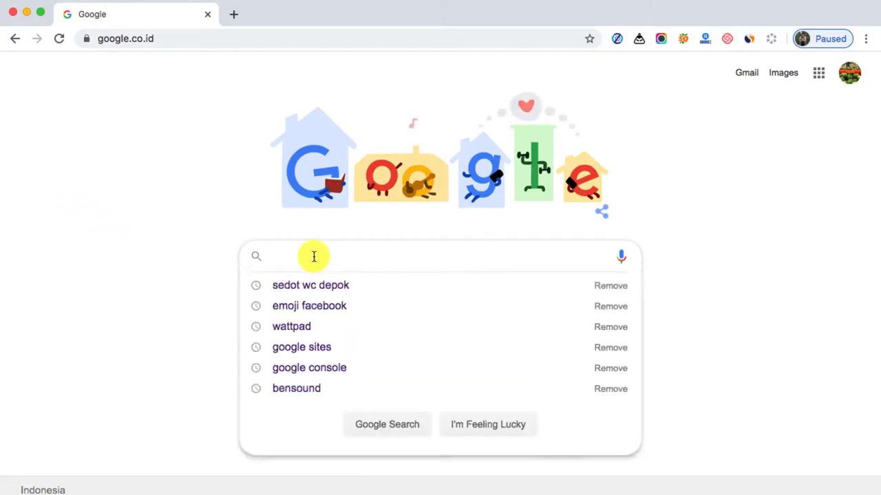
pyautogui.click(356, 290)
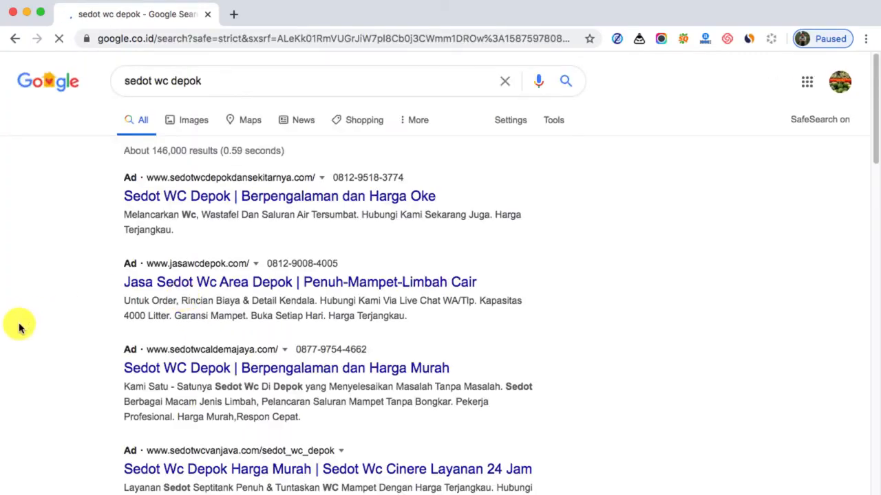
# Examine the map business listings and the organic results below them for "sedot wc depok"
pyautogui.scroll(-2, 69, 292)
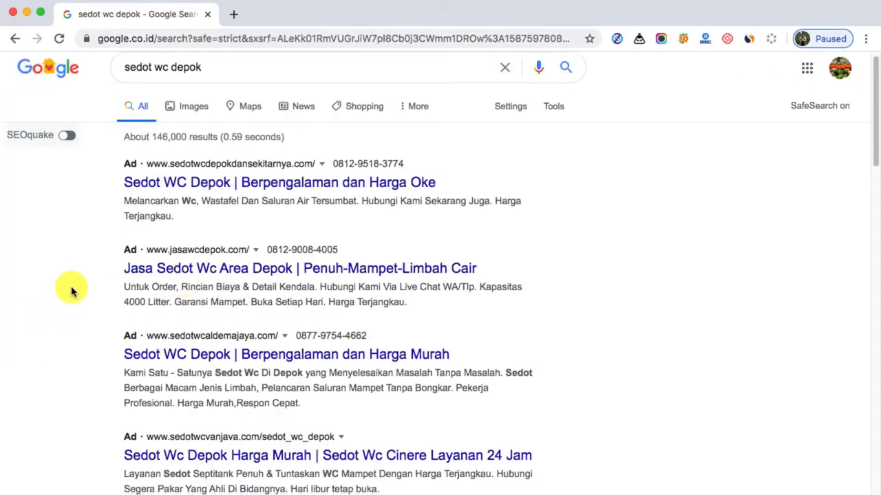
pyautogui.scroll(-8, 72, 293)
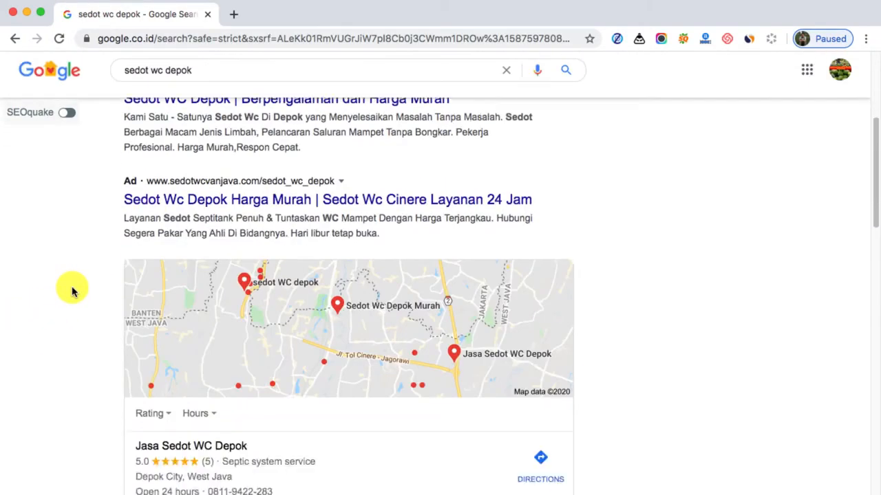
pyautogui.scroll(-2, 72, 292)
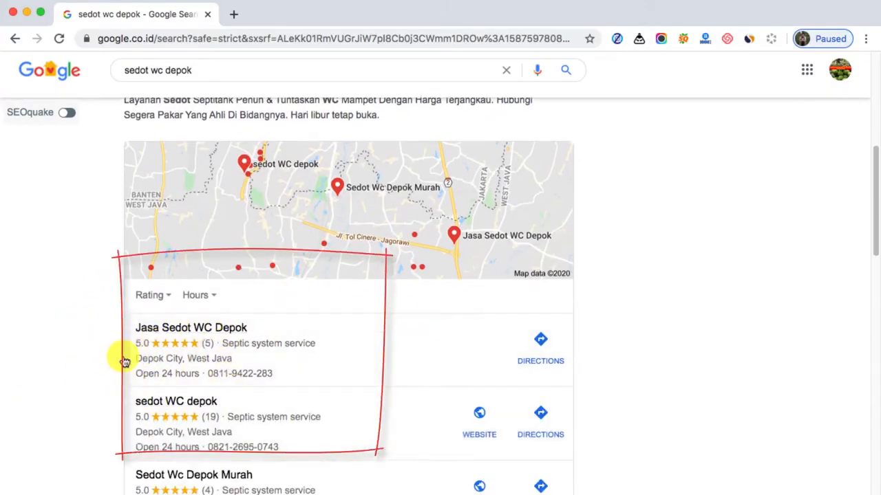
pyautogui.scroll(-1, 59, 362)
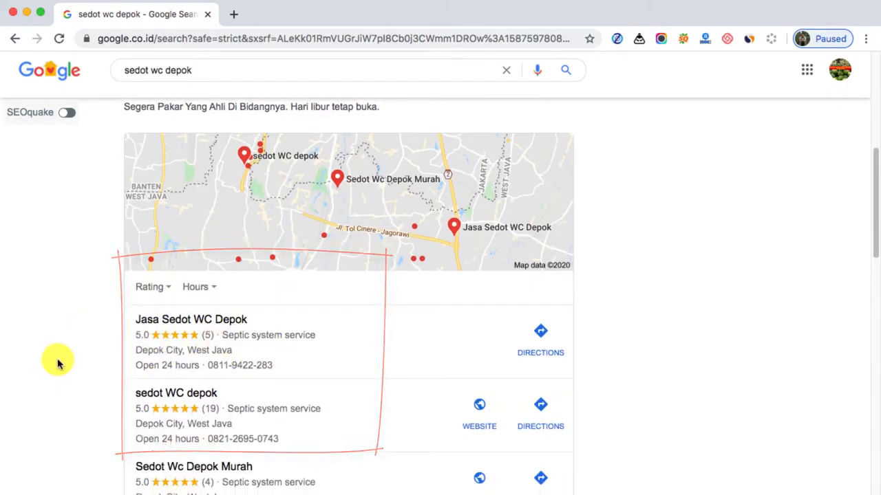
pyautogui.scroll(-2, 58, 362)
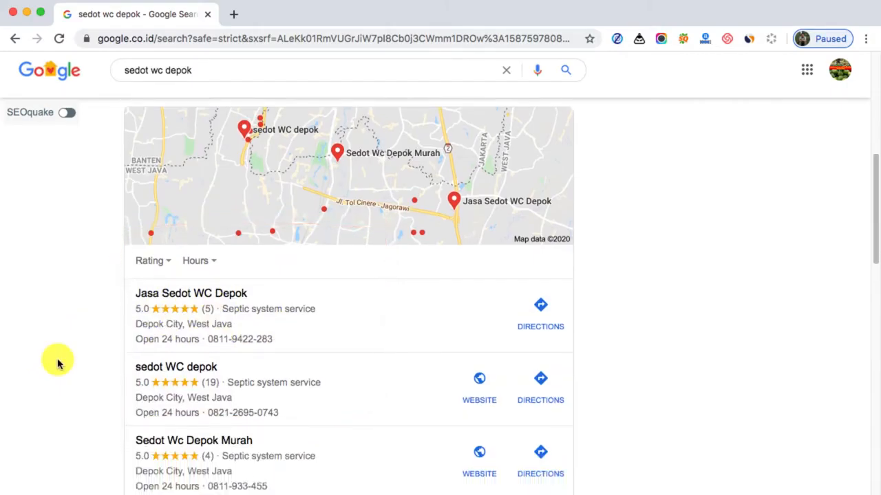
pyautogui.scroll(-1, 58, 363)
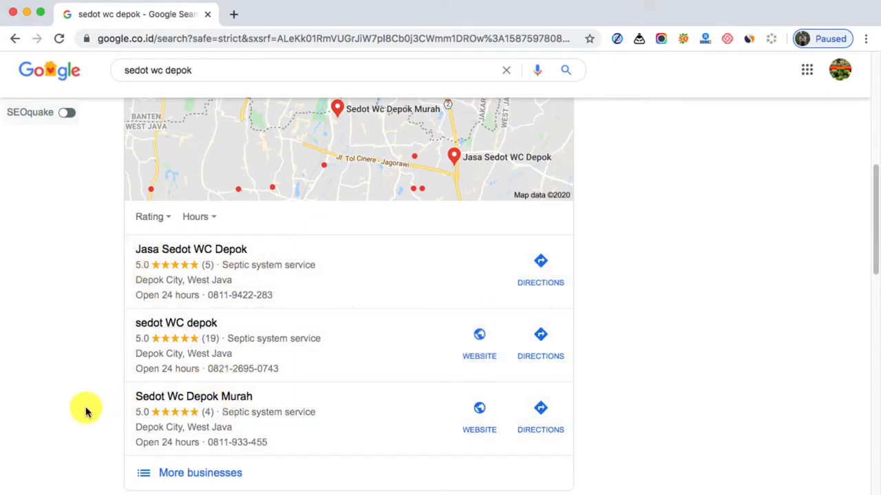
pyautogui.scroll(-1, 124, 410)
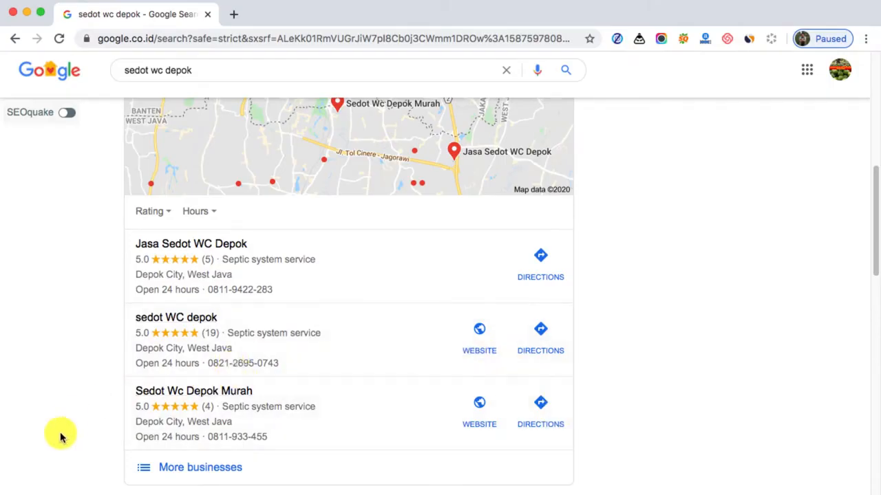
pyautogui.scroll(-5, 52, 421)
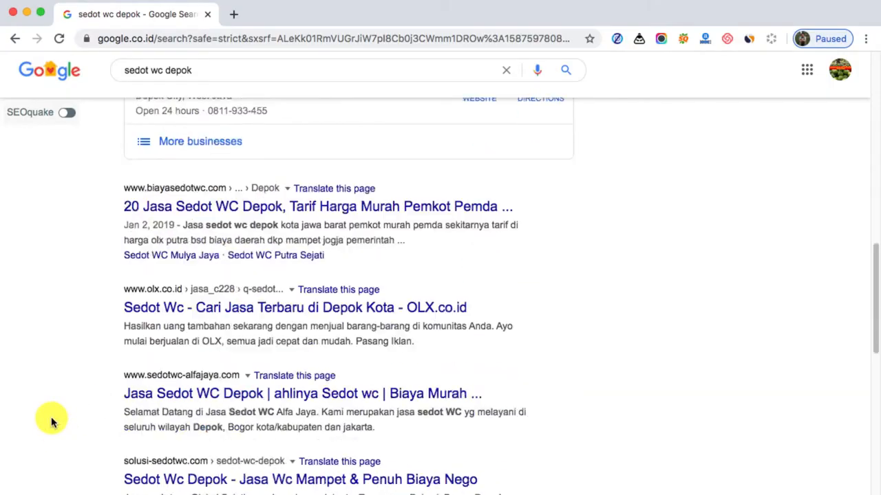
pyautogui.scroll(5, 51, 422)
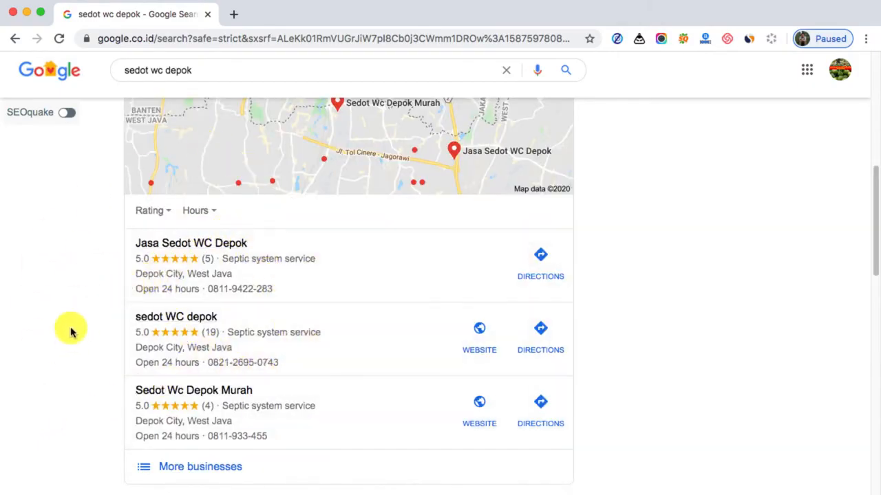
pyautogui.scroll(2, 344, 211)
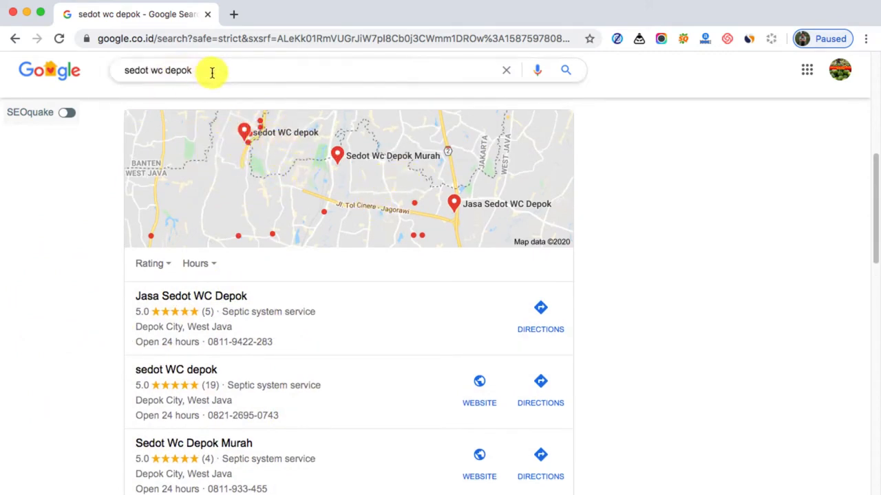
# Replace the search query with "pabrik bio septic tank" and run the search
pyautogui.moveTo(213, 72); pyautogui.dragTo(112, 72)
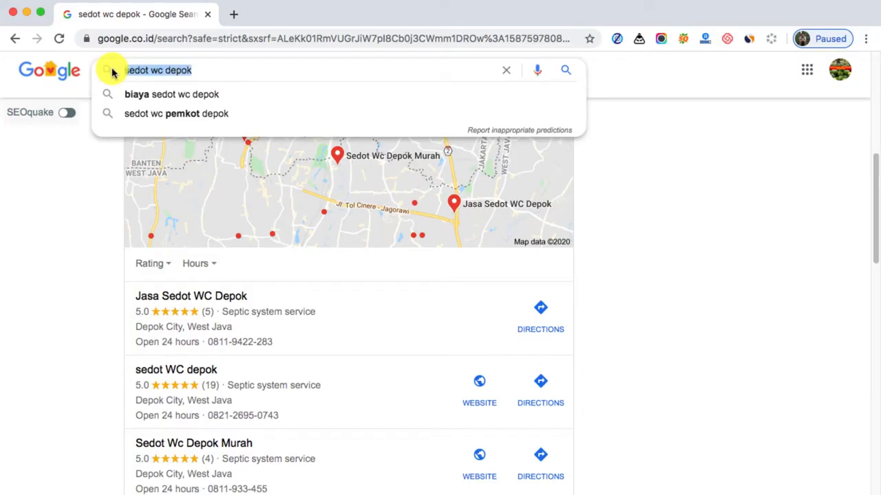
pyautogui.write('pabri')
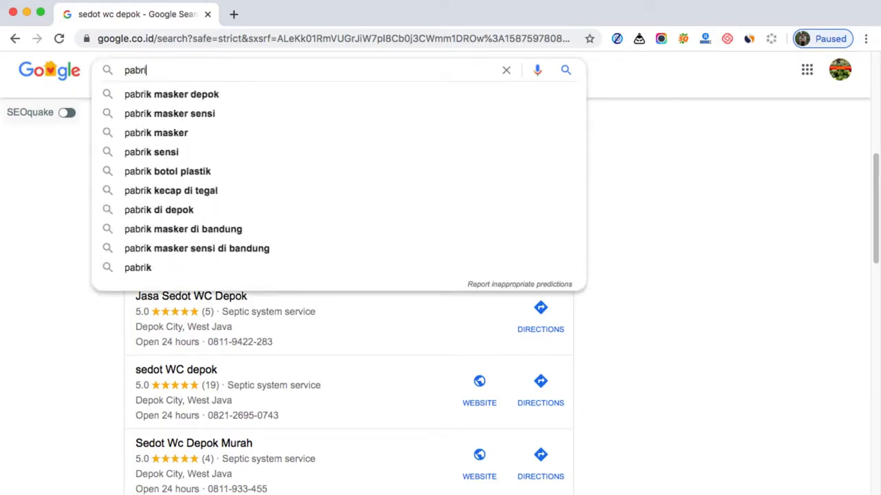
pyautogui.write('k bu=')
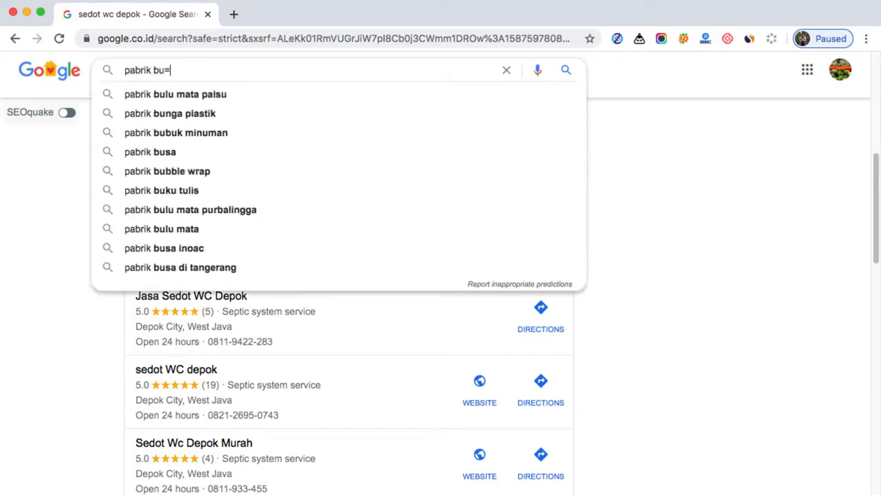
pyautogui.press('BackSpace')
pyautogui.press('BackSpace')
pyautogui.press('BackSpace')
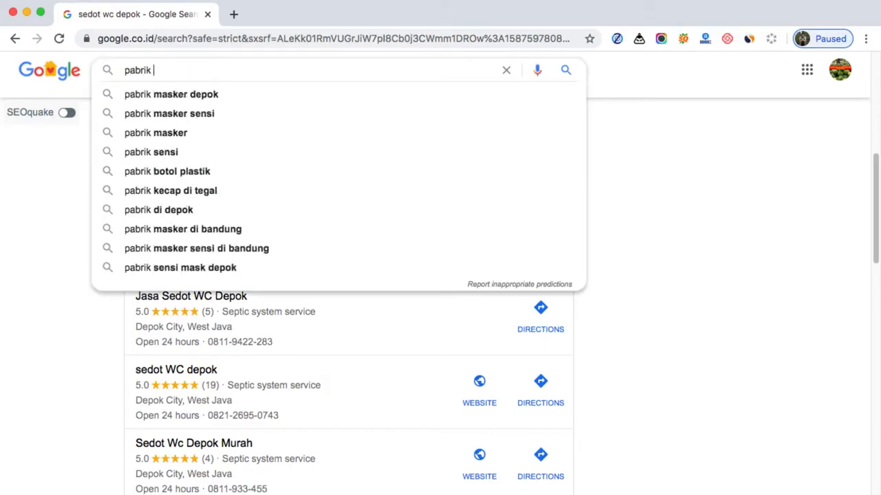
pyautogui.write('bio se')
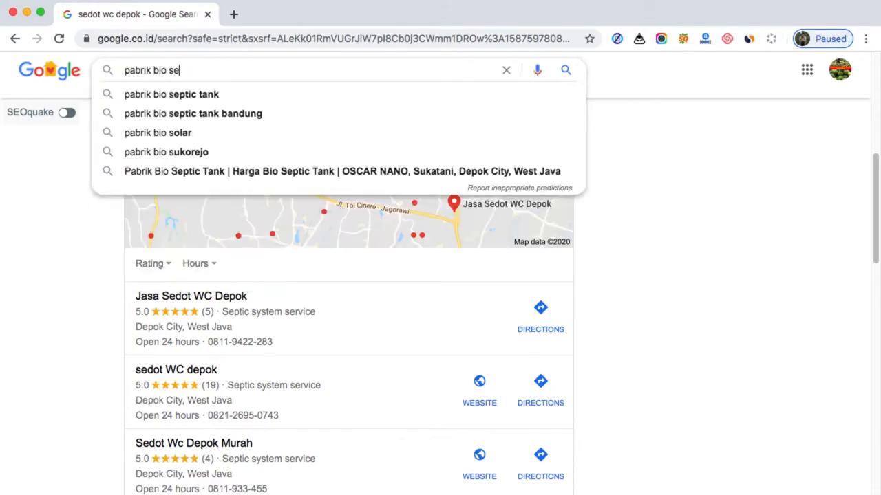
pyautogui.press('Down')
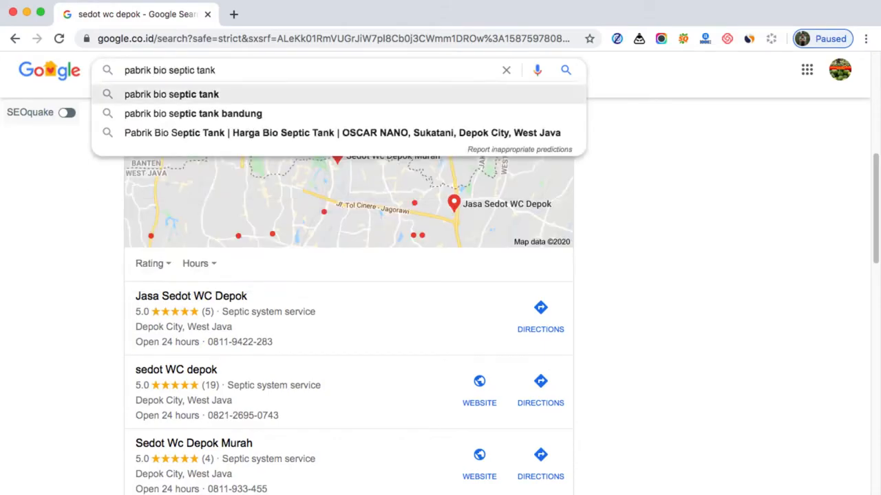
pyautogui.press('Return')
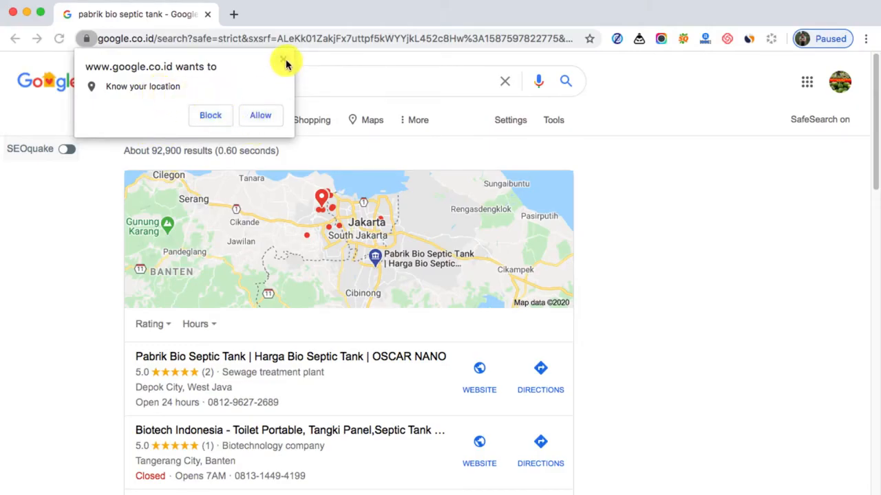
# Dismiss the site's location permission request without blocking or allowing it
pyautogui.scroll(-1, 78, 291)
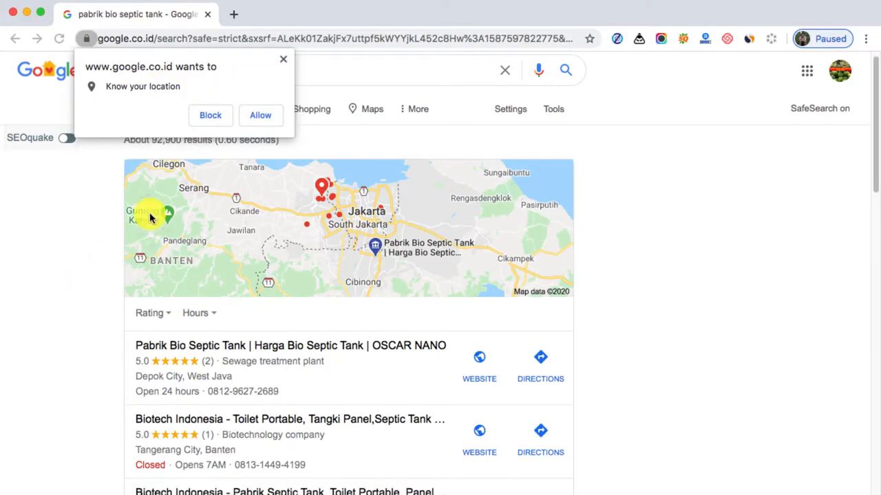
pyautogui.click(267, 122)
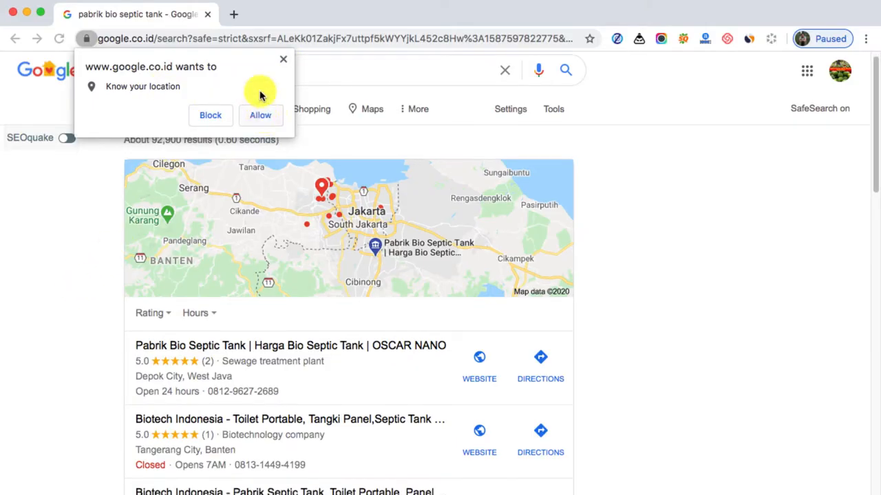
pyautogui.click(285, 60)
# Review the business details and photos of the OSCAR NANO bio septic tank listing, and return to the search results
pyautogui.scroll(-3, 49, 315)
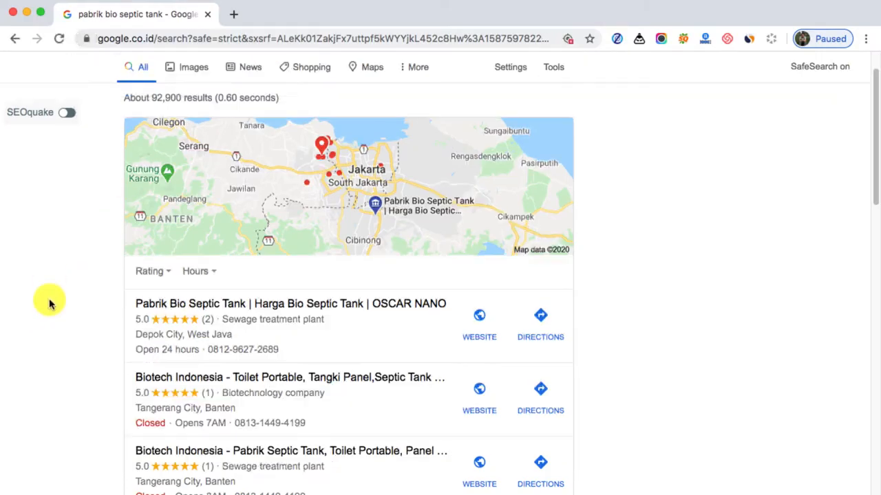
pyautogui.scroll(-1, 69, 308)
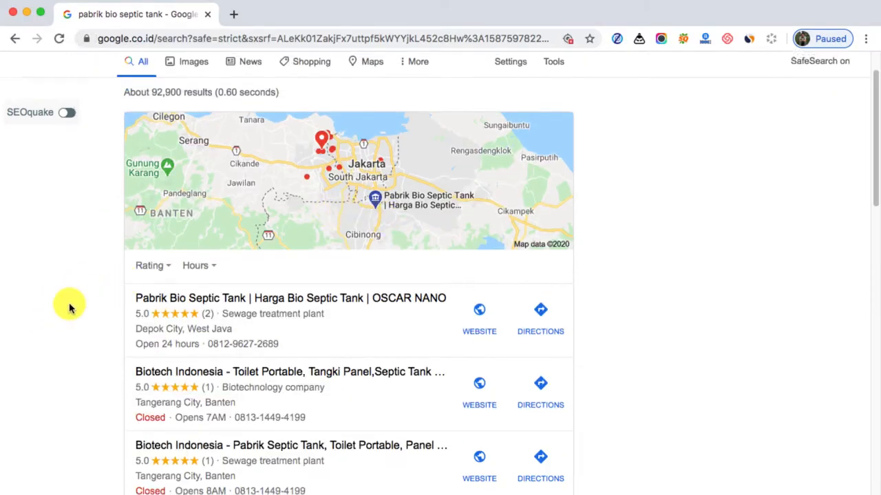
pyautogui.scroll(3, 69, 307)
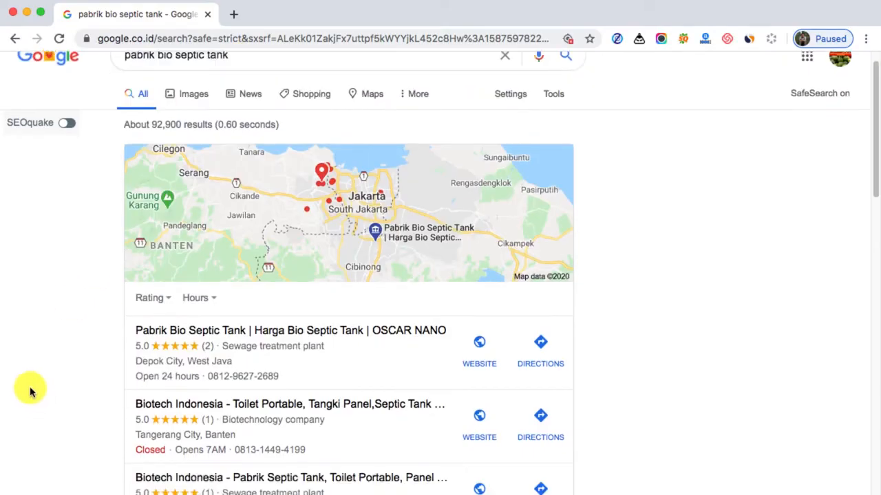
pyautogui.scroll(-2, 33, 391)
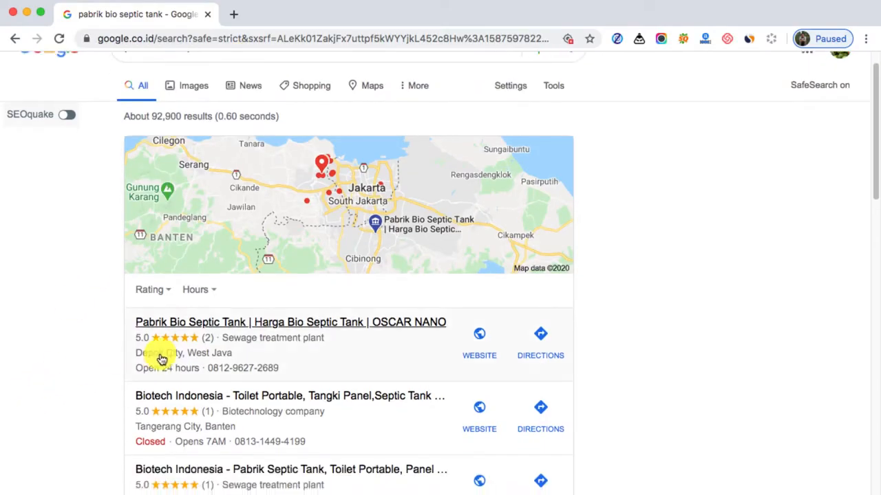
pyautogui.scroll(-1, 159, 355)
pyautogui.scroll(-1, 283, 338)
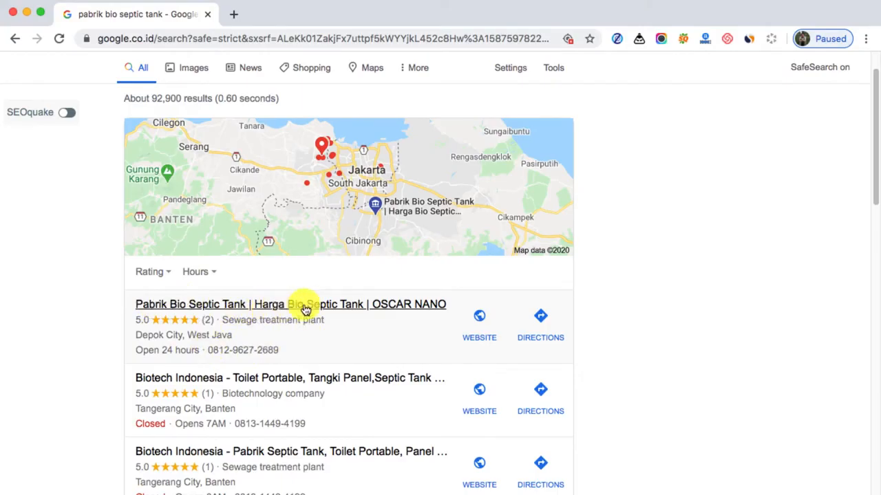
pyautogui.click(291, 342)
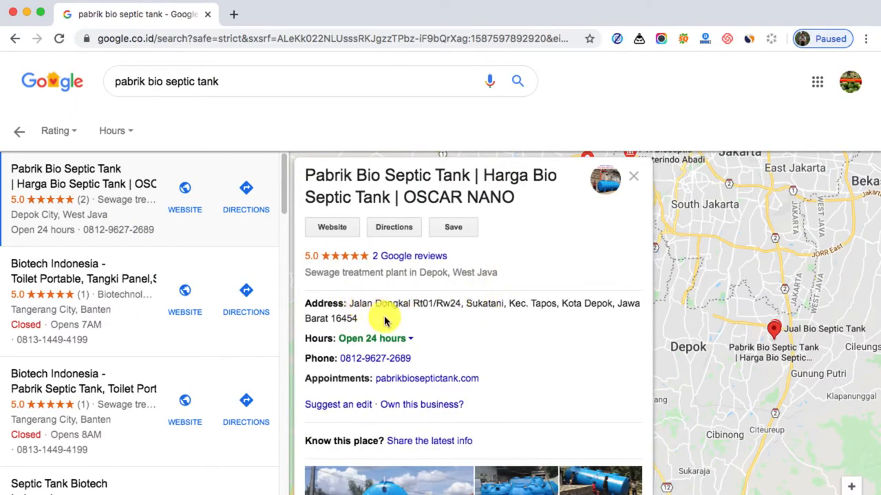
pyautogui.scroll(-2, 466, 305)
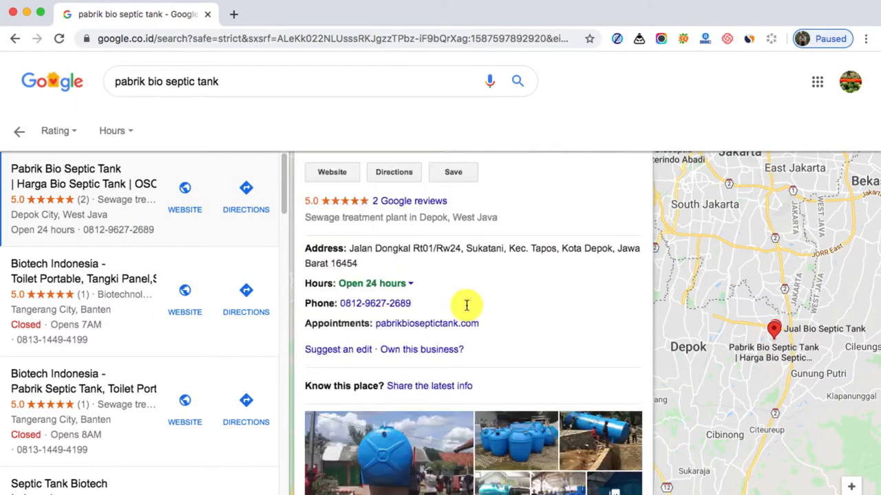
pyautogui.scroll(-3, 466, 304)
pyautogui.scroll(-1, 405, 403)
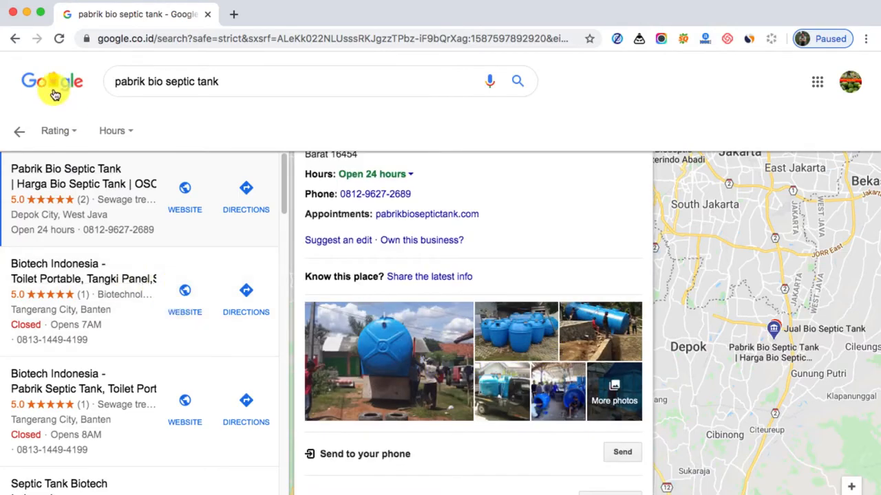
pyautogui.click(17, 38)
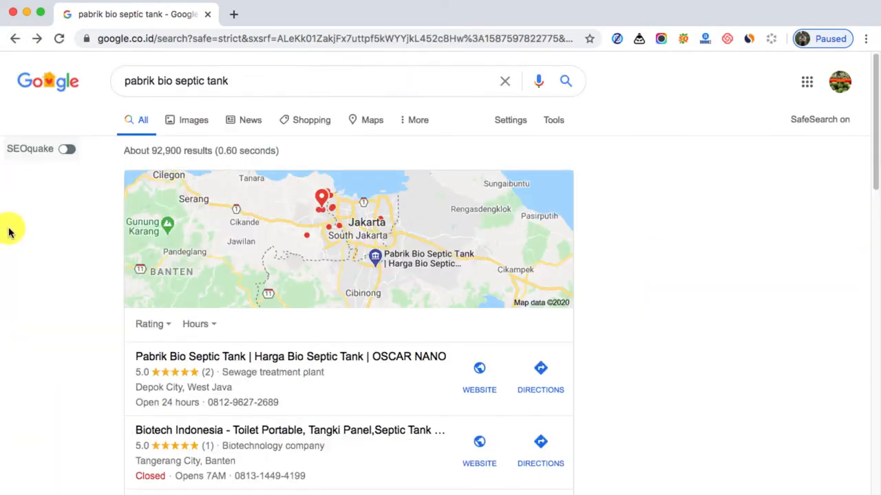
# Replace the search query with "tempat pkl di depok" and run the search
pyautogui.click(240, 79)
pyautogui.moveTo(240, 79); pyautogui.dragTo(30, 68)
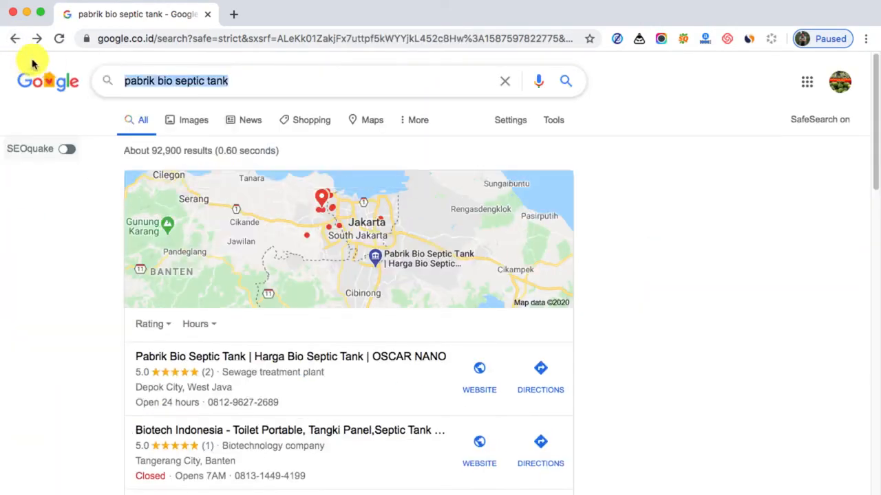
pyautogui.write('temp')
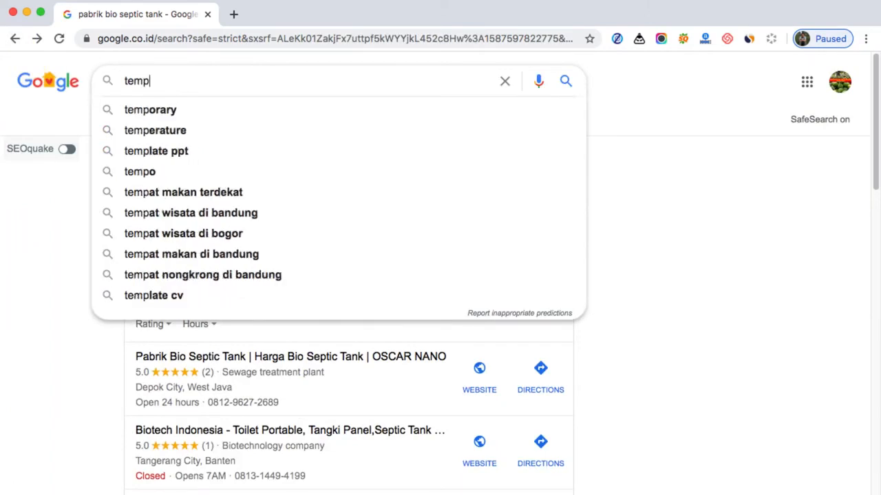
pyautogui.write('at pkl ')
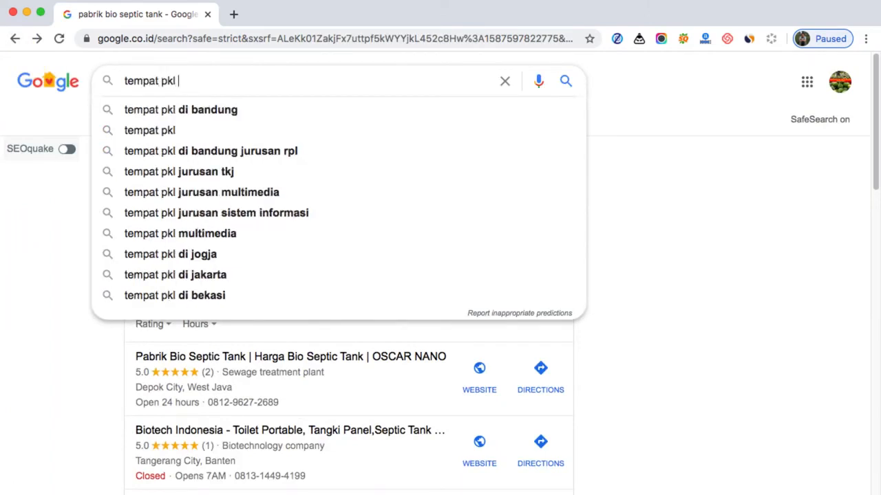
pyautogui.write('di depok')
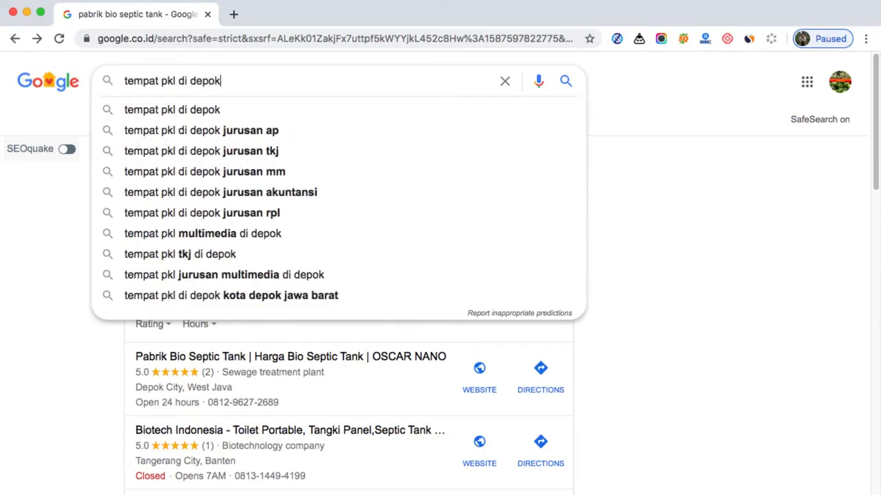
pyautogui.press('Return')
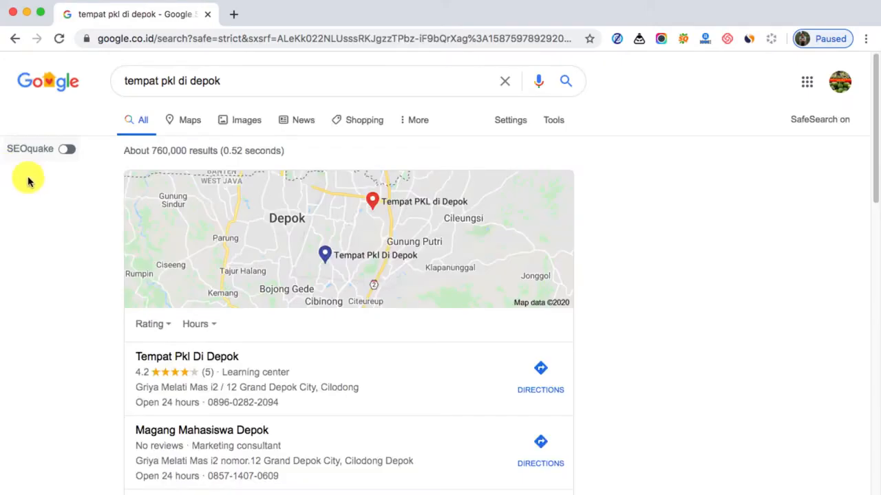
# Examine the map business listings for "tempat pkl di depok", especially the Tempat PKL di Depok entry, and the organic results below them
pyautogui.scroll(-1, 78, 429)
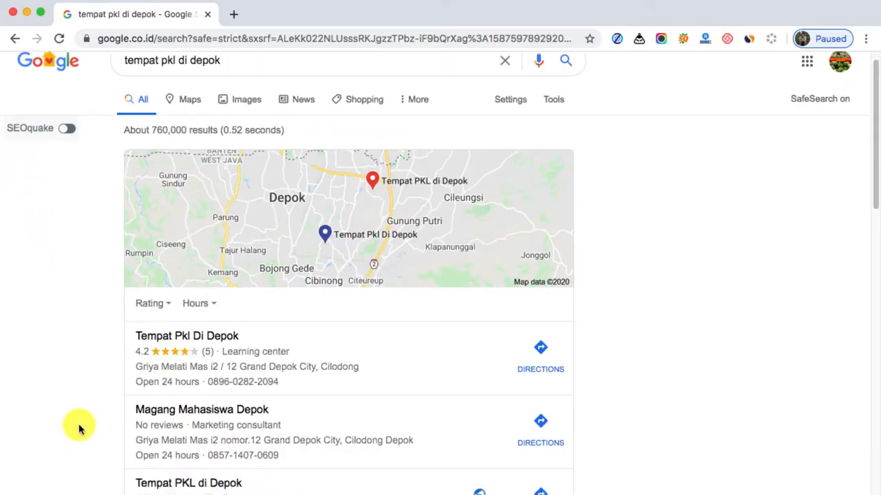
pyautogui.scroll(-3, 69, 431)
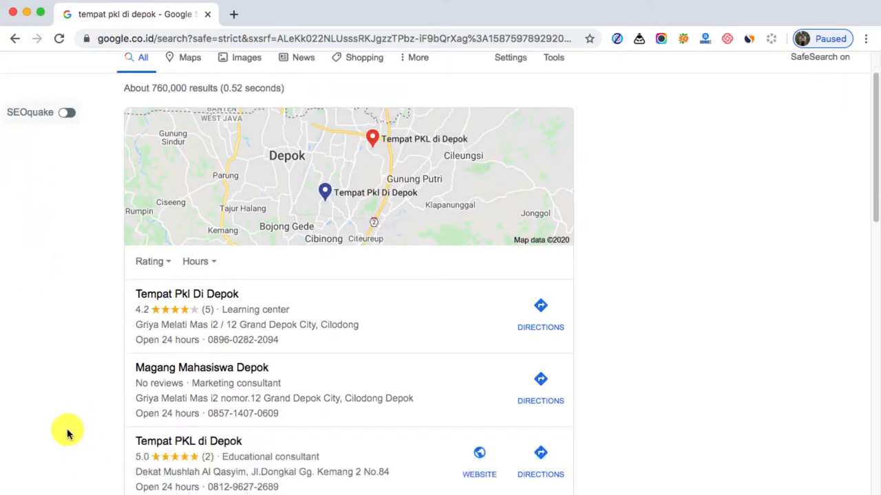
pyautogui.scroll(-1, 67, 434)
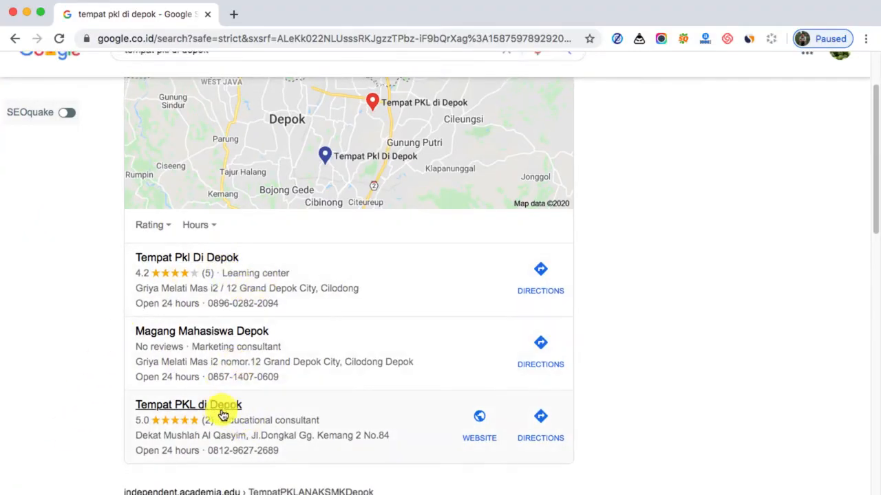
pyautogui.scroll(-1, 234, 413)
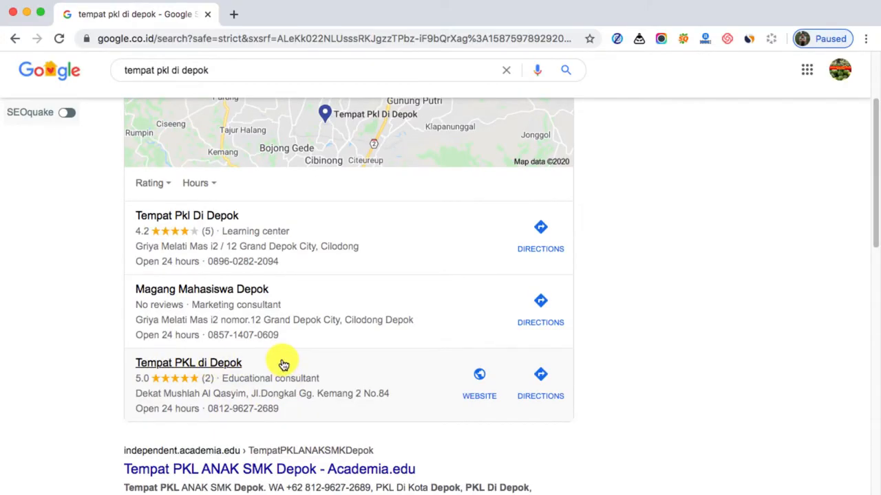
pyautogui.scroll(-1, 283, 365)
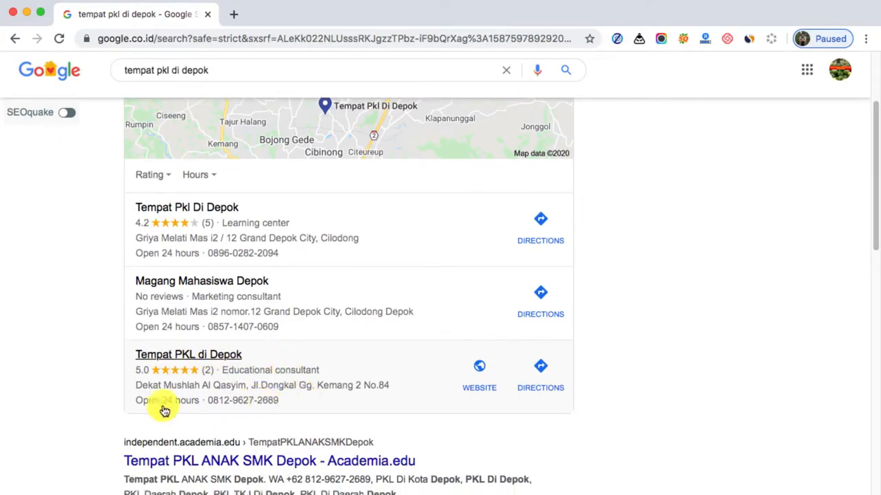
pyautogui.scroll(-1, 57, 415)
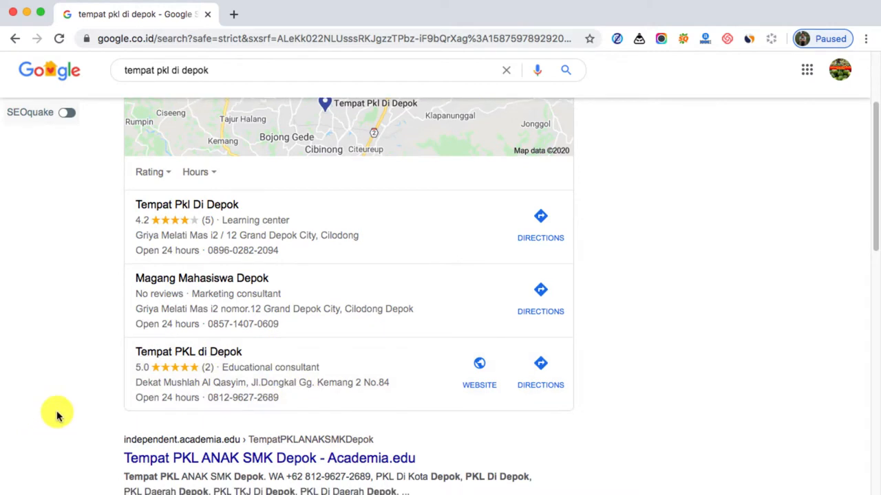
pyautogui.scroll(-2, 57, 415)
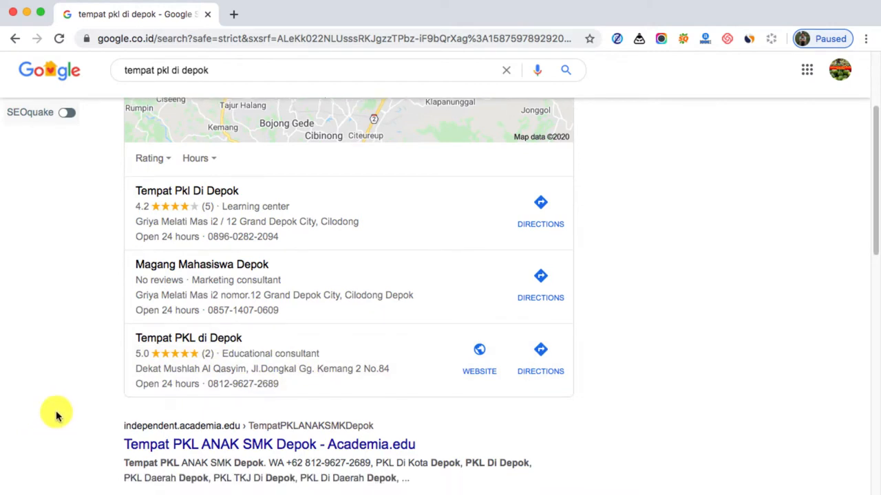
pyautogui.scroll(-3, 57, 414)
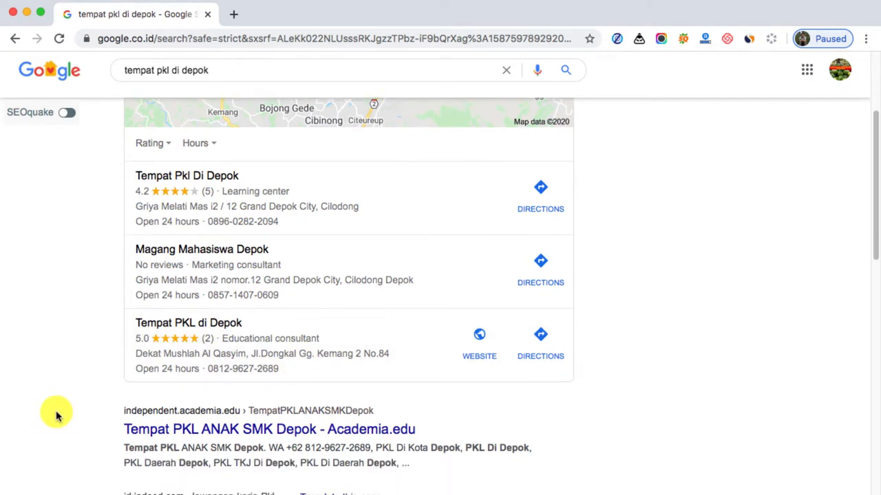
pyautogui.scroll(-1, 57, 415)
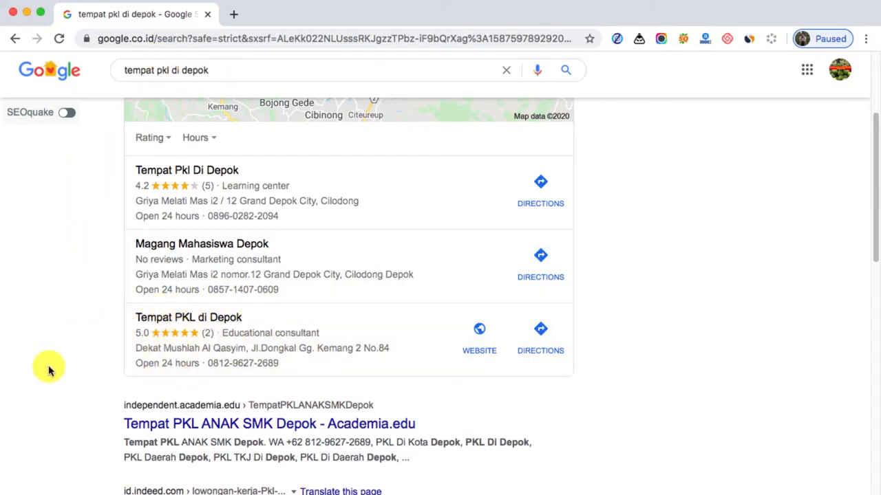
pyautogui.scroll(3, 117, 316)
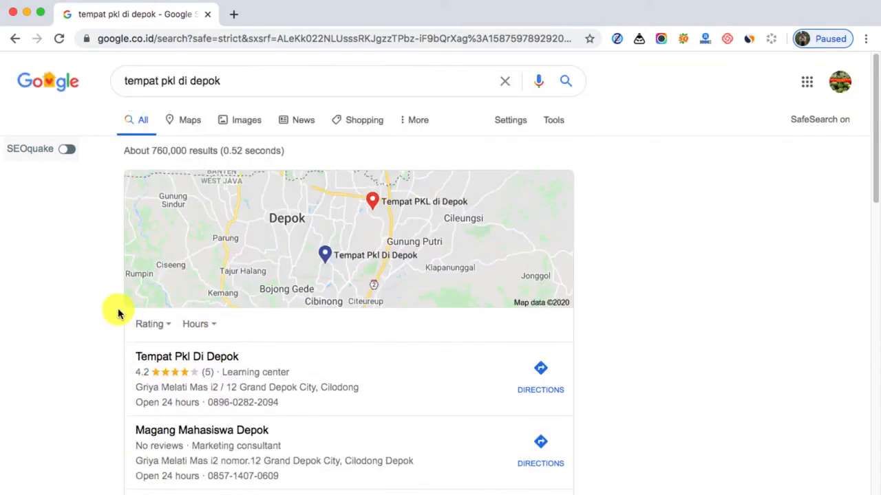
pyautogui.scroll(-1, 147, 287)
pyautogui.scroll(-2, 104, 301)
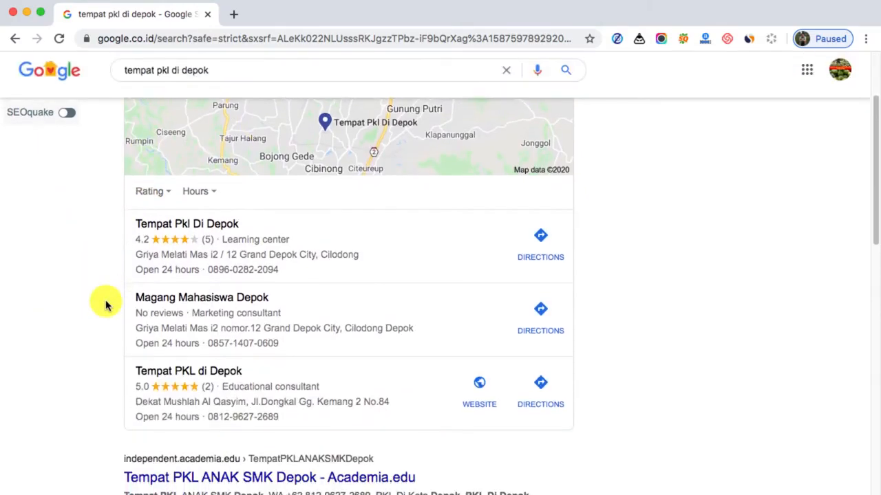
pyautogui.scroll(-1, 109, 306)
pyautogui.scroll(-1, 258, 373)
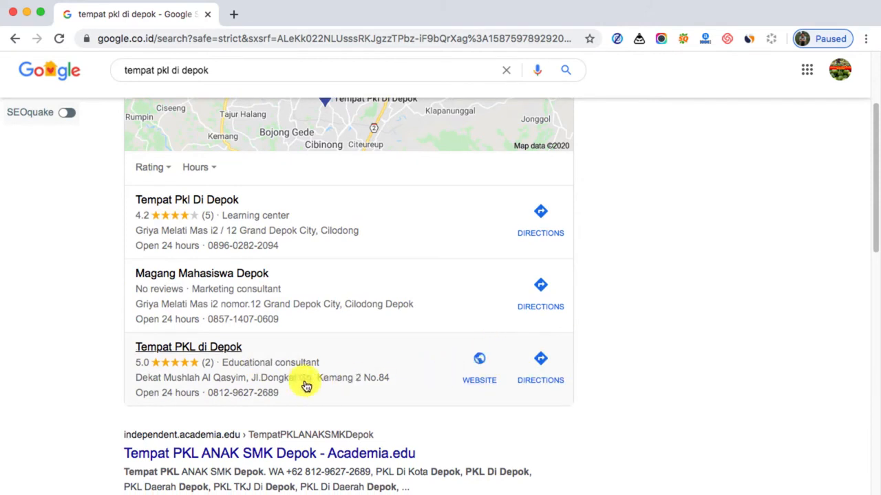
pyautogui.scroll(-1, 298, 379)
pyautogui.scroll(-2, 150, 391)
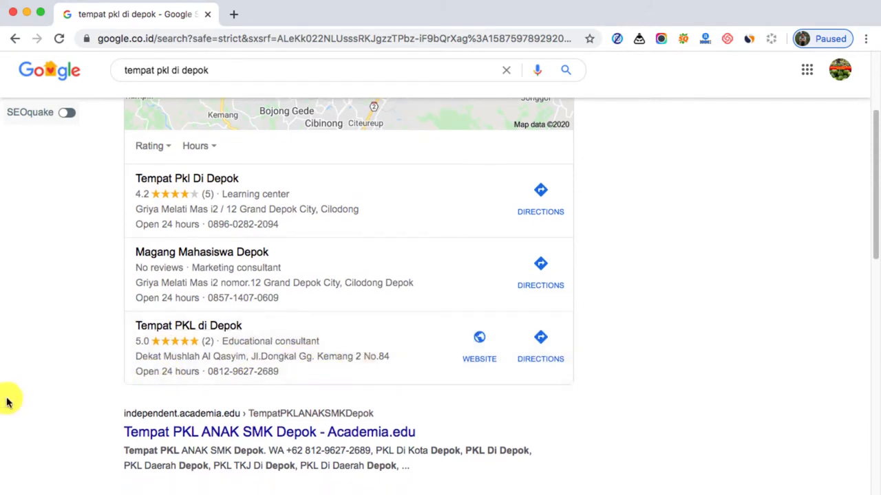
pyautogui.scroll(-1, 76, 396)
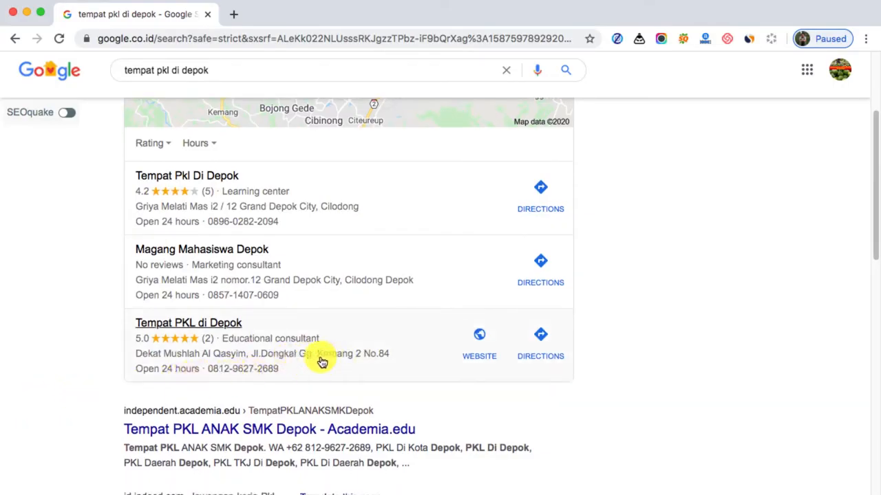
pyautogui.scroll(-2, 79, 381)
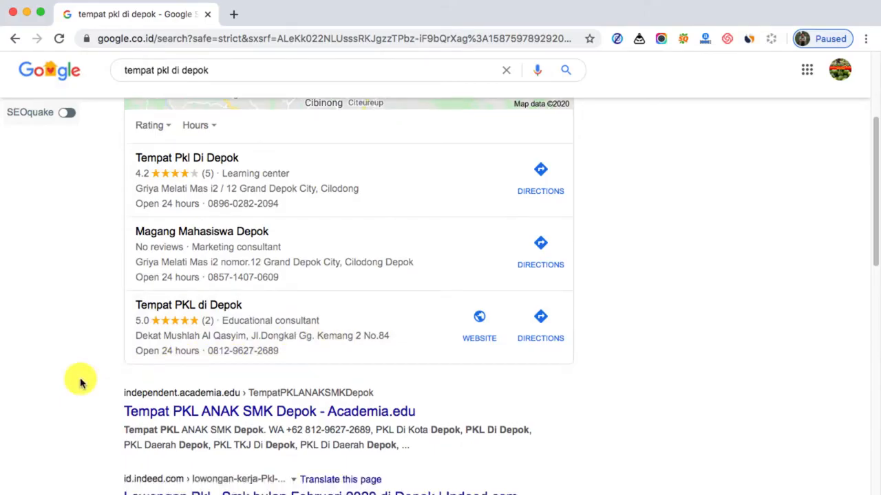
pyautogui.scroll(-1, 80, 382)
pyautogui.scroll(5, 76, 386)
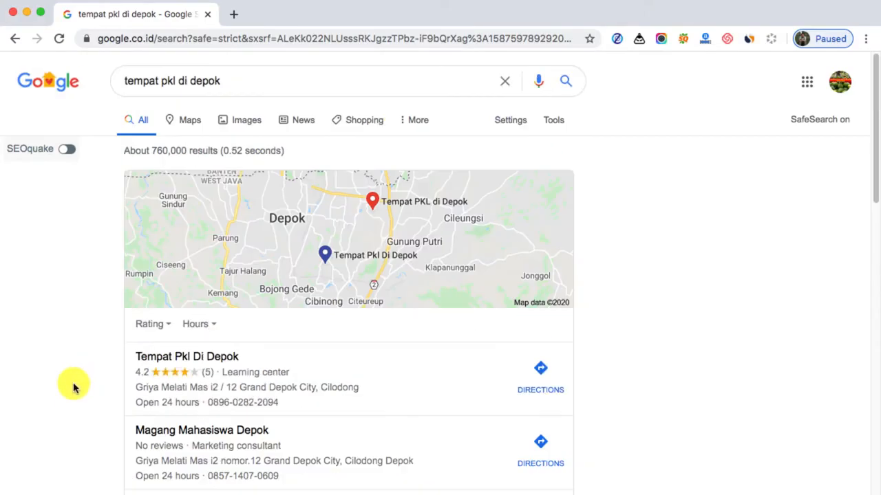
# Search for "sandal wudhu" instead and review the map business listings among the results
pyautogui.click(246, 83)
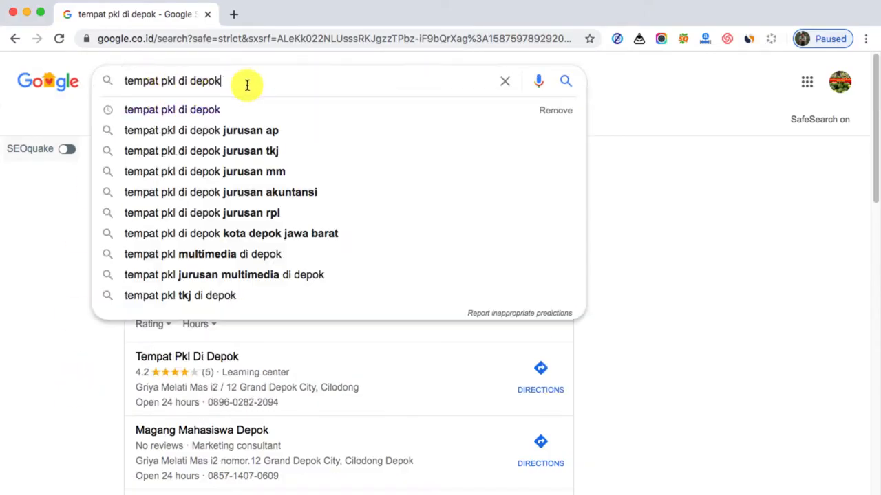
pyautogui.moveTo(245, 82); pyautogui.dragTo(14, 86)
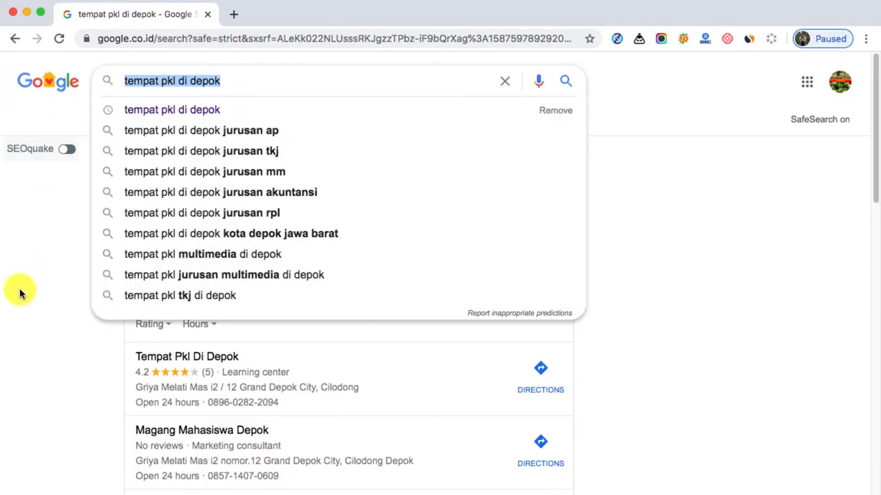
pyautogui.write('sed')
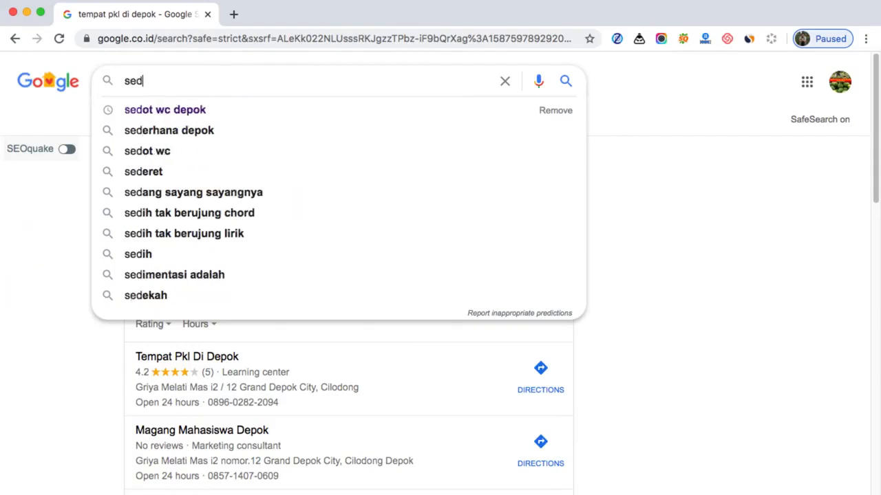
pyautogui.write('al wudhu')
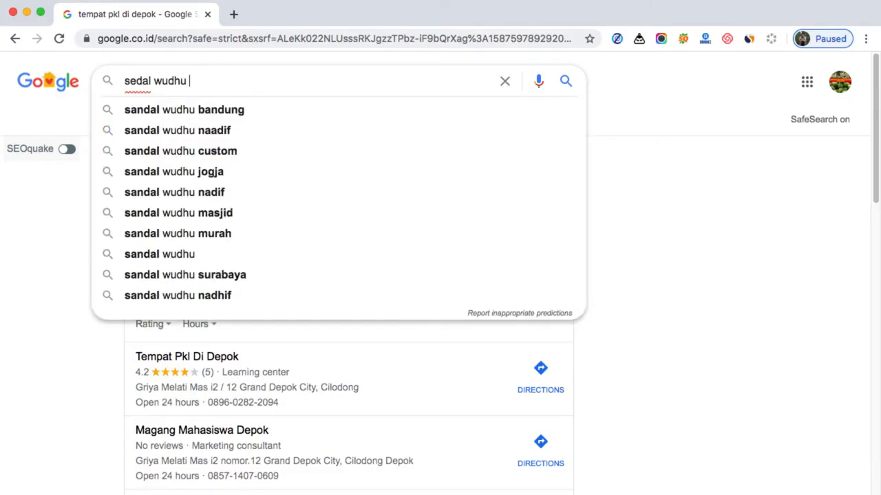
pyautogui.press('Down')
pyautogui.press('BackSpace')
pyautogui.press('BackSpace')
pyautogui.press('BackSpace')
pyautogui.press('BackSpace')
pyautogui.press('BackSpace')
pyautogui.press('BackSpace')
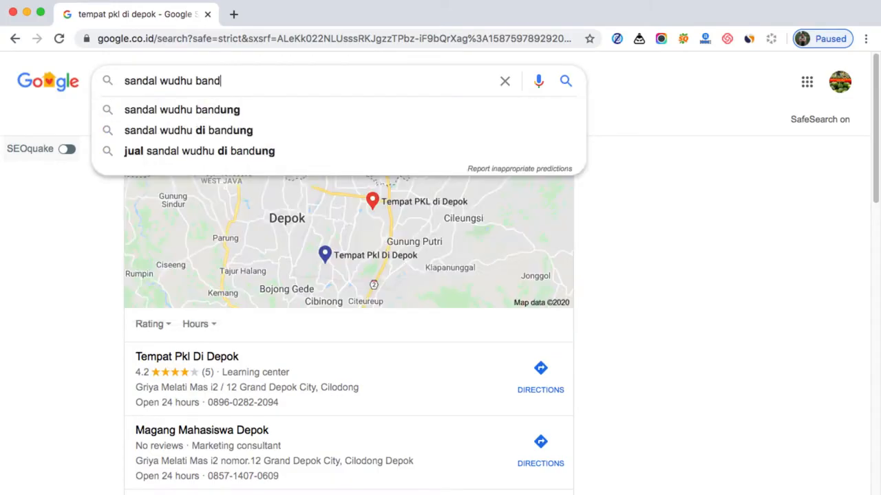
pyautogui.press('Return')
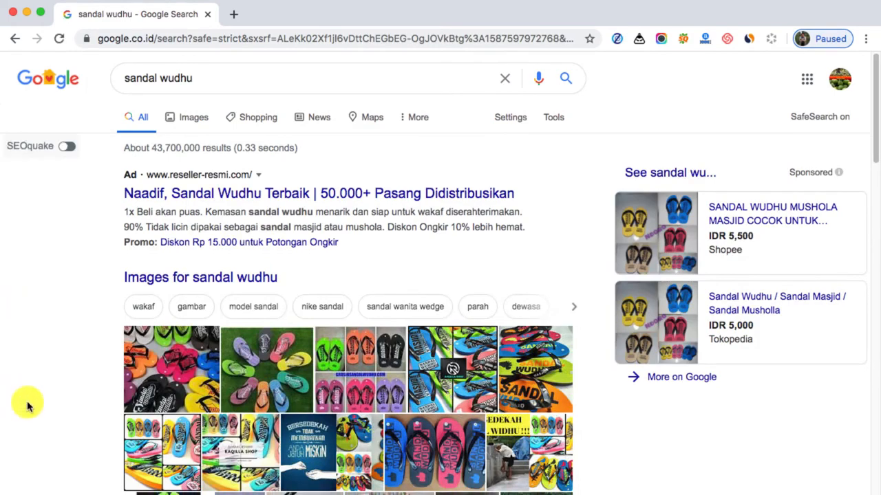
pyautogui.scroll(-5, 26, 402)
pyautogui.scroll(-7, 30, 399)
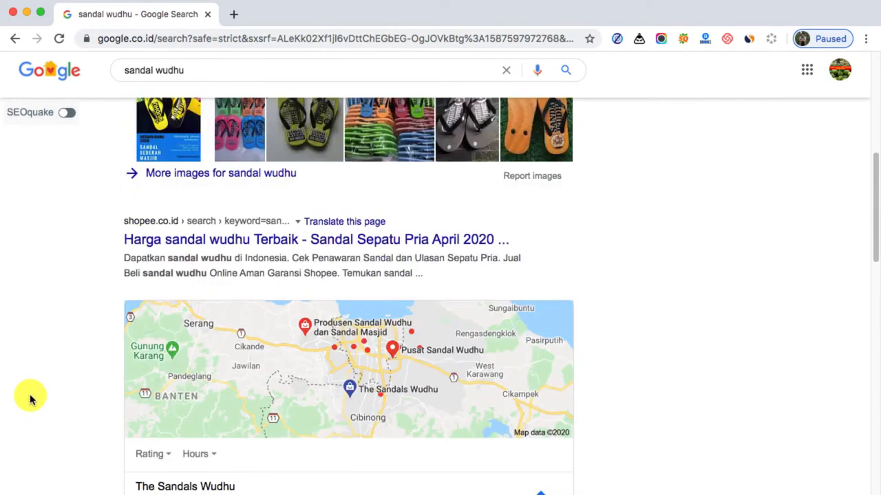
pyautogui.scroll(-1, 30, 399)
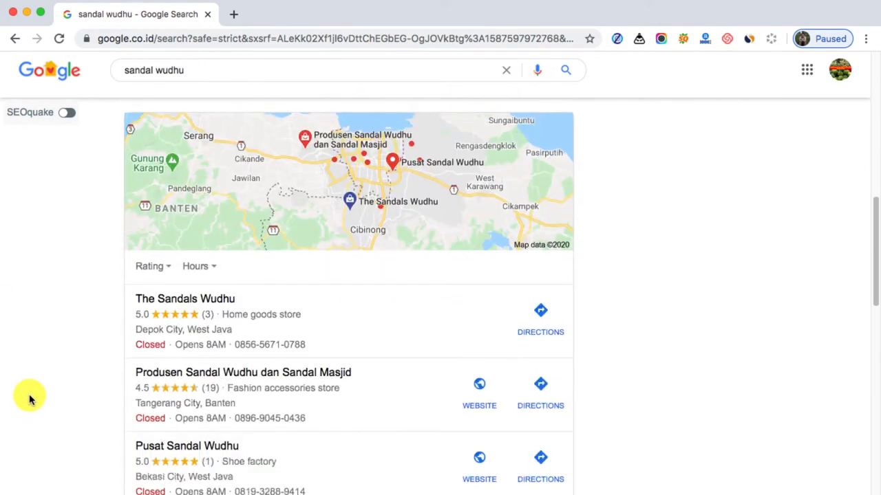
pyautogui.scroll(-1, 29, 402)
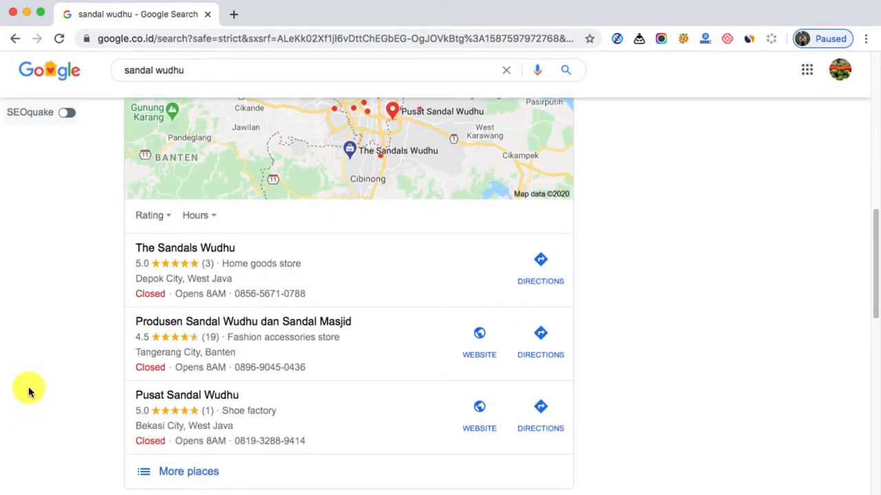
# Extend the search query to "sandal wudhu depok", run it, and review the Sandal Wudhu business profile beside the organic results
pyautogui.click(203, 72)
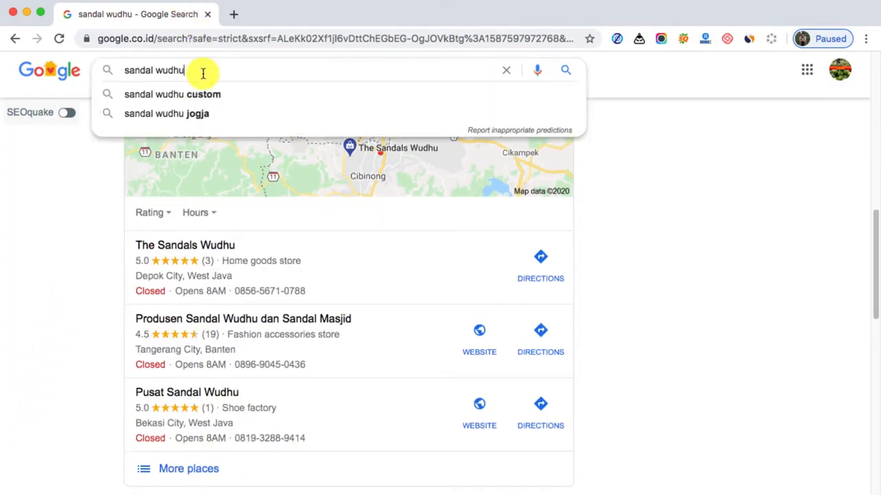
pyautogui.write('depok')
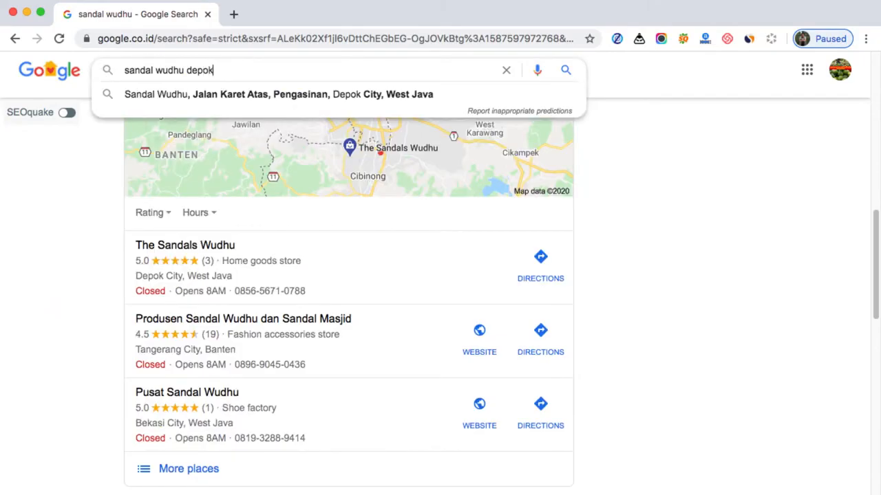
pyautogui.press('Return')
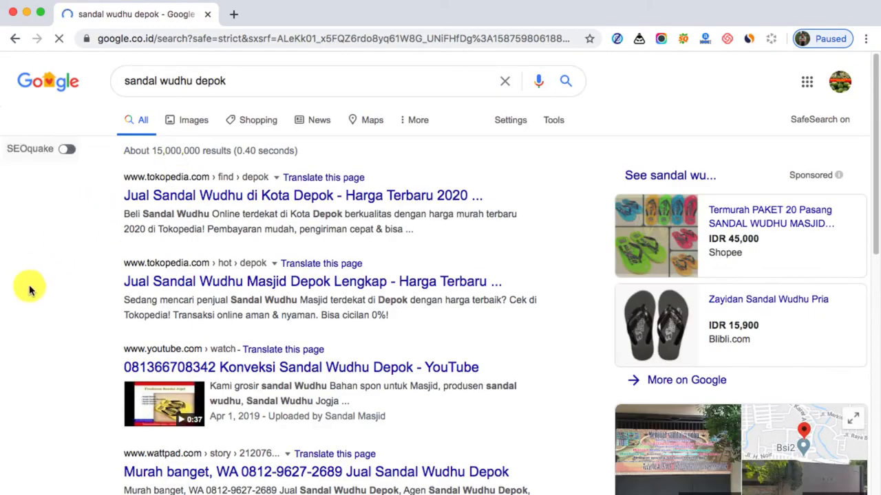
pyautogui.scroll(-2, 36, 289)
pyautogui.scroll(-4, 36, 289)
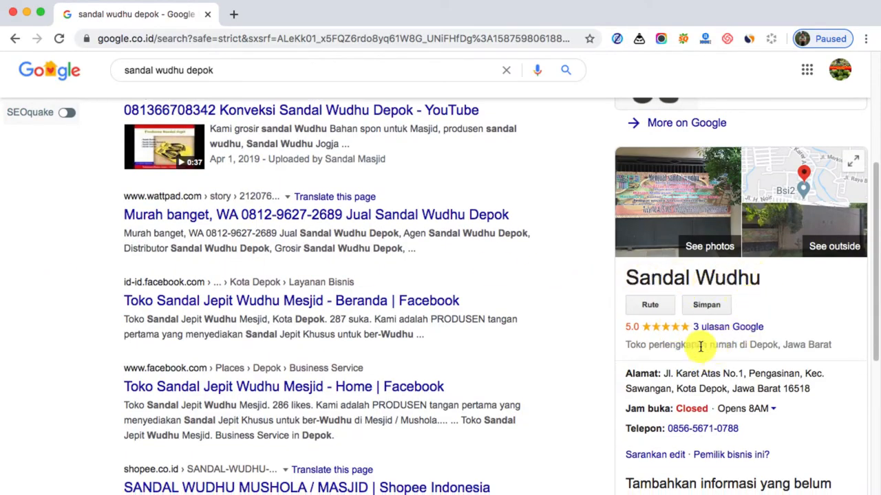
pyautogui.scroll(-1, 698, 340)
pyautogui.scroll(-1, 697, 339)
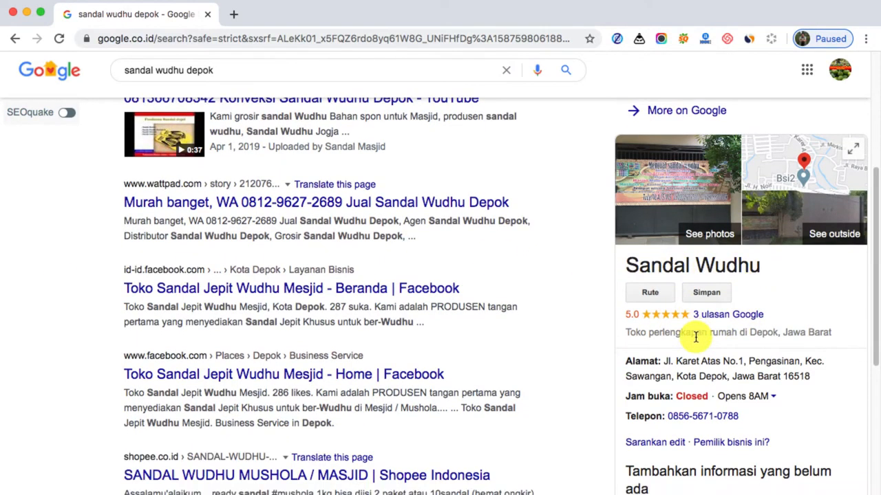
# Examine the Sandal Wudhu business profile for "sandal wudhu depok" and the organic results beside it
pyautogui.scroll(-1, 633, 308)
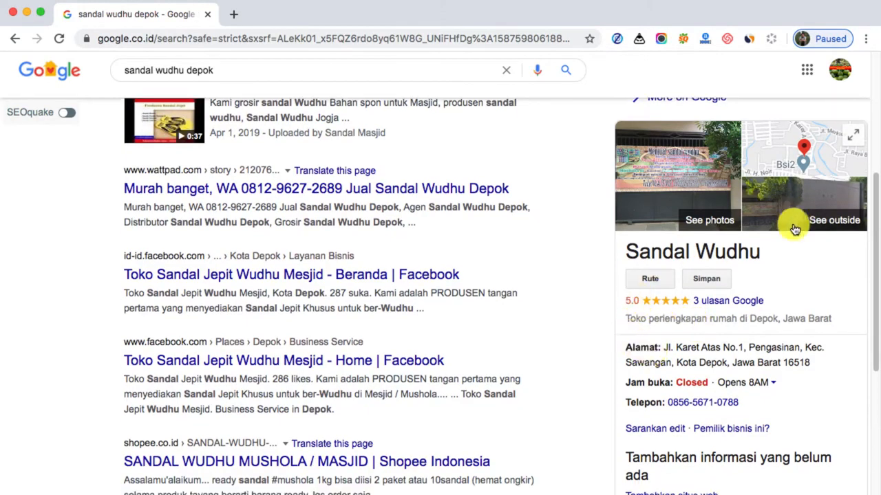
pyautogui.scroll(-4, 613, 281)
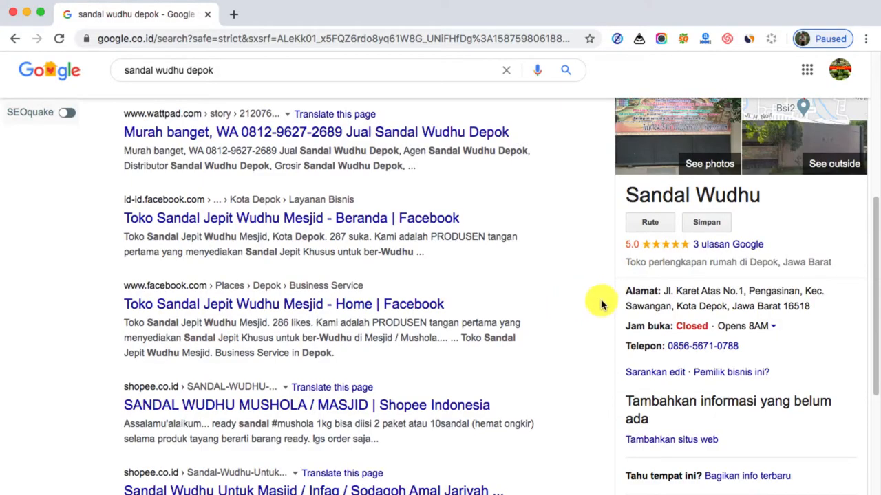
pyautogui.scroll(3, 599, 299)
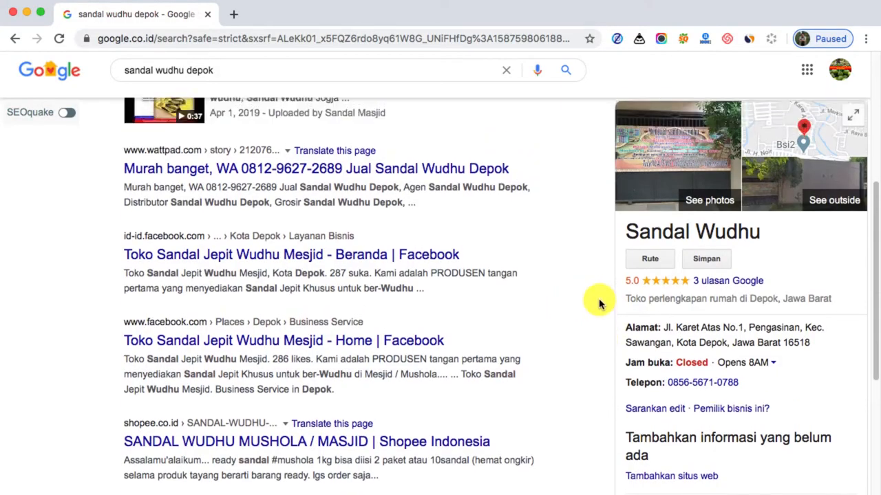
pyautogui.scroll(3, 599, 304)
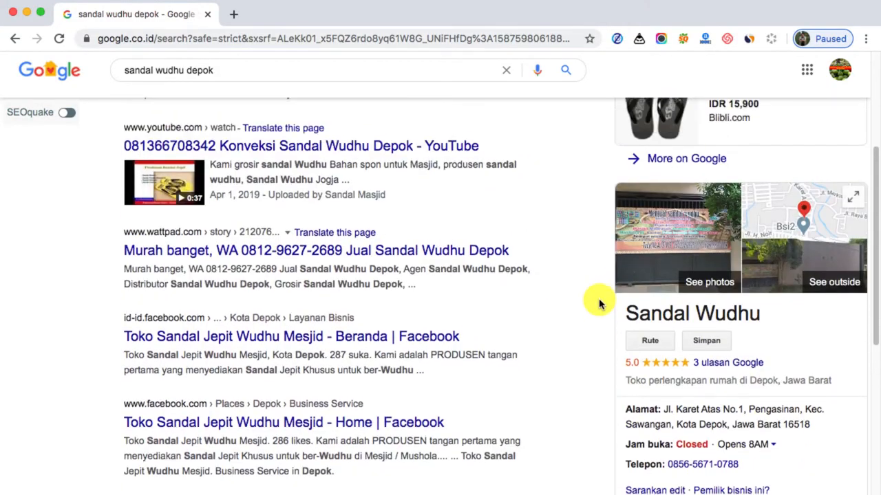
pyautogui.scroll(-2, 598, 303)
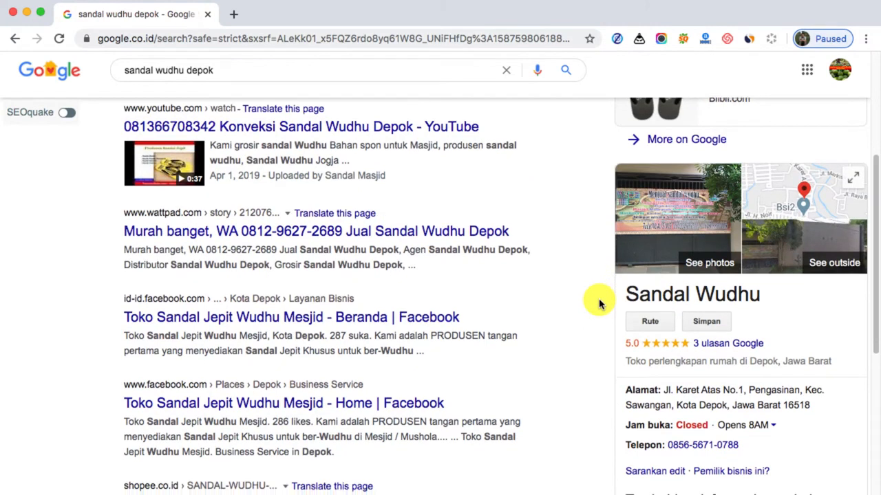
pyautogui.scroll(-2, 599, 303)
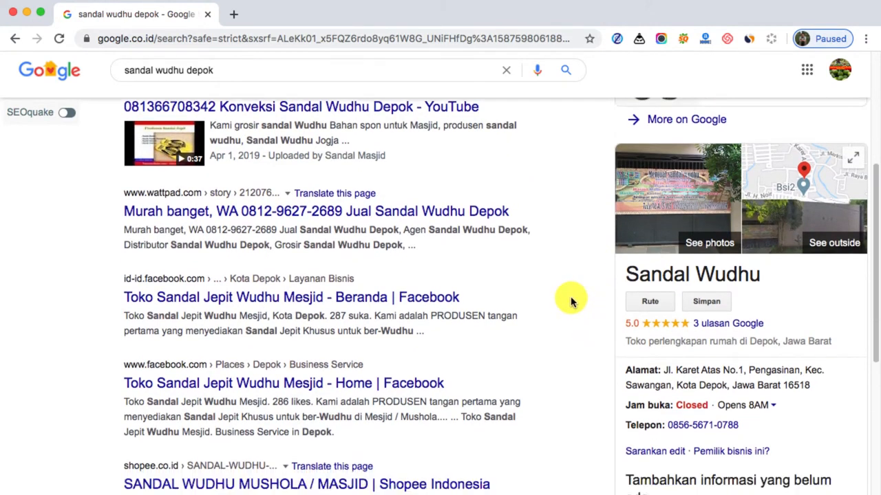
pyautogui.scroll(-1, 569, 302)
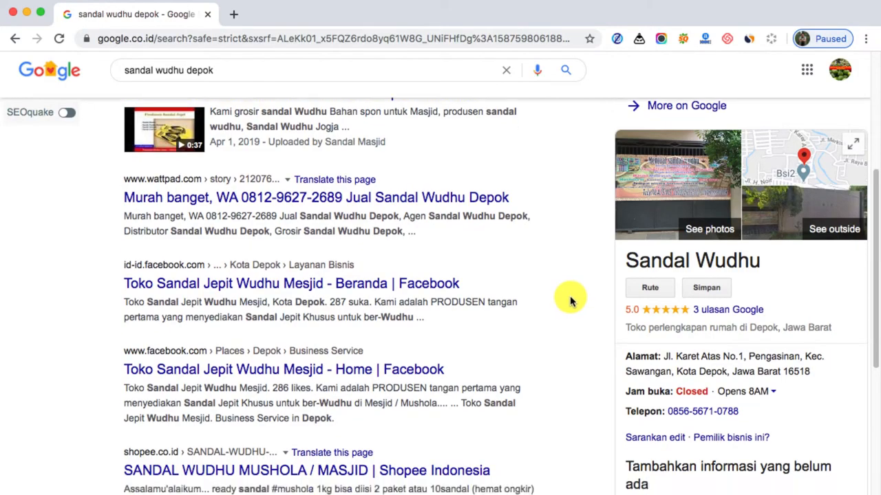
pyautogui.scroll(-1, 570, 301)
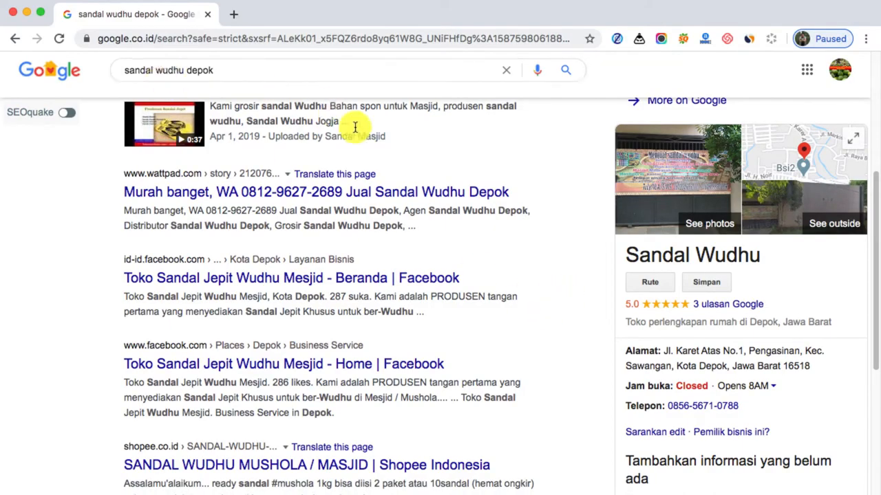
# Extend the search query to "jual sandal wudhu depok" and run the search
pyautogui.click(156, 73)
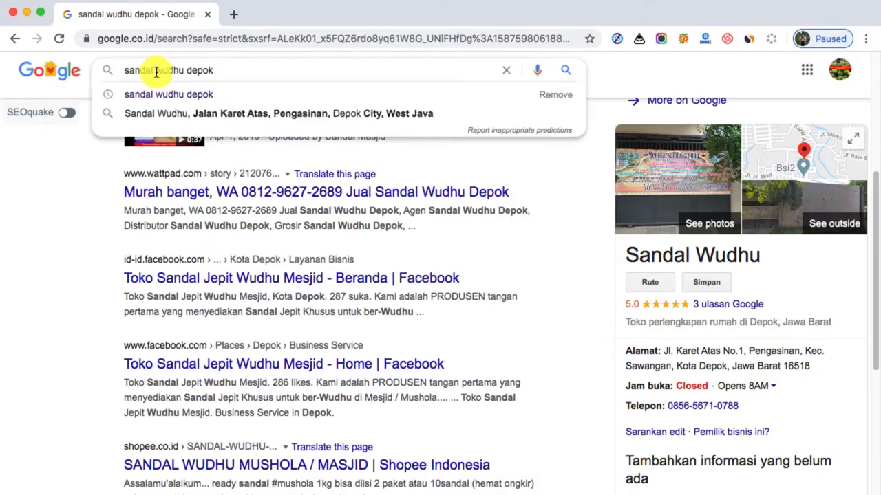
pyautogui.click(120, 75)
pyautogui.write('jual')
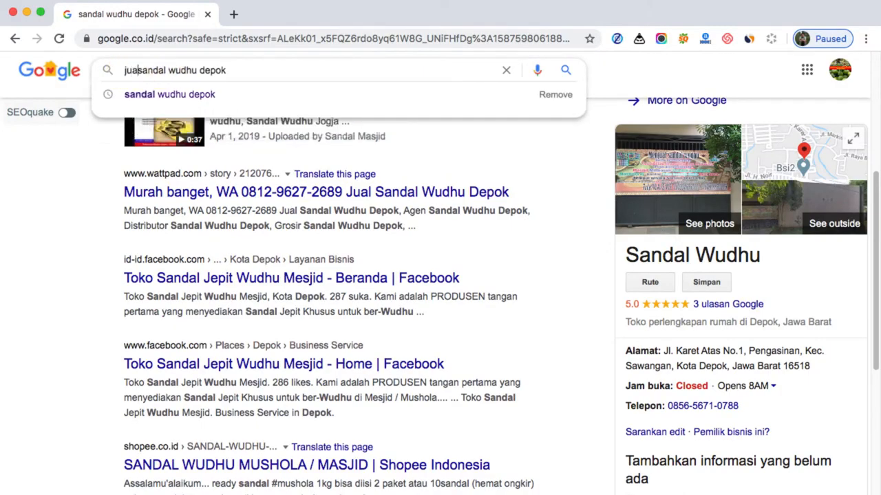
pyautogui.press('Return')
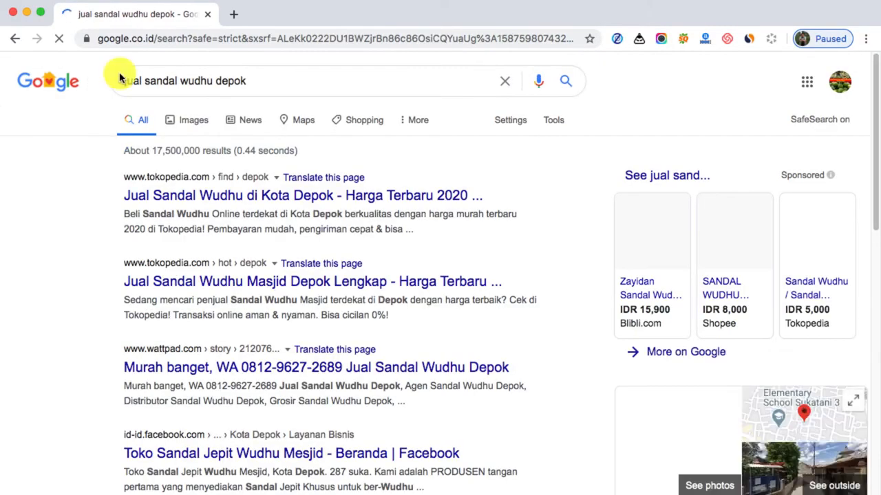
# Examine the Jual Sandal Wudhu business profile, including its address, products and description, and the organic results beside it
pyautogui.scroll(-1, 98, 219)
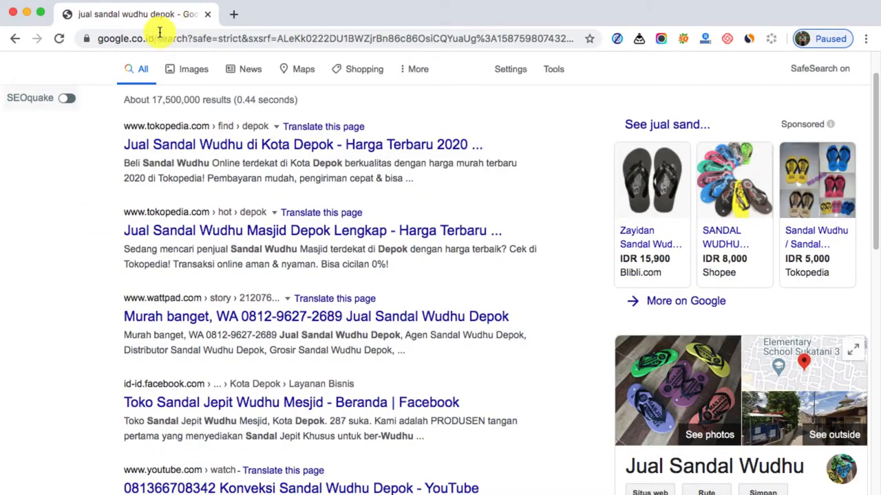
pyautogui.scroll(1, 129, 169)
pyautogui.scroll(-1, 515, 383)
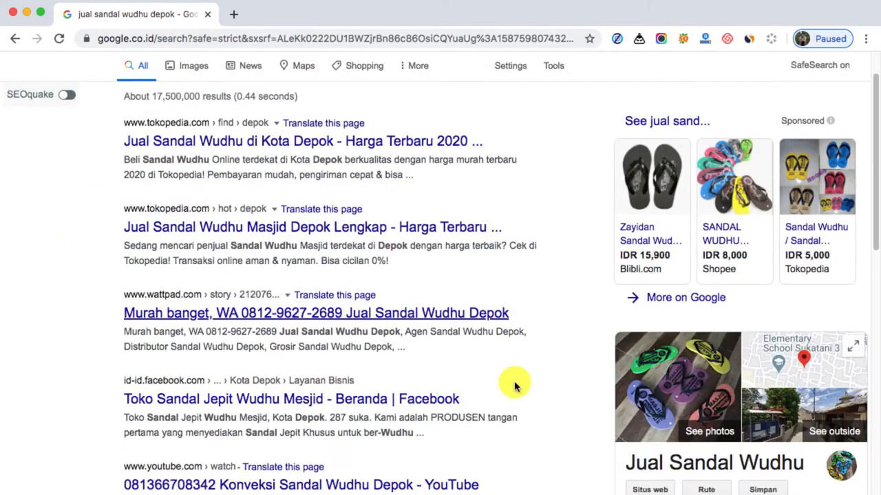
pyautogui.scroll(-10, 730, 296)
pyautogui.scroll(1, 731, 296)
pyautogui.scroll(3, 731, 296)
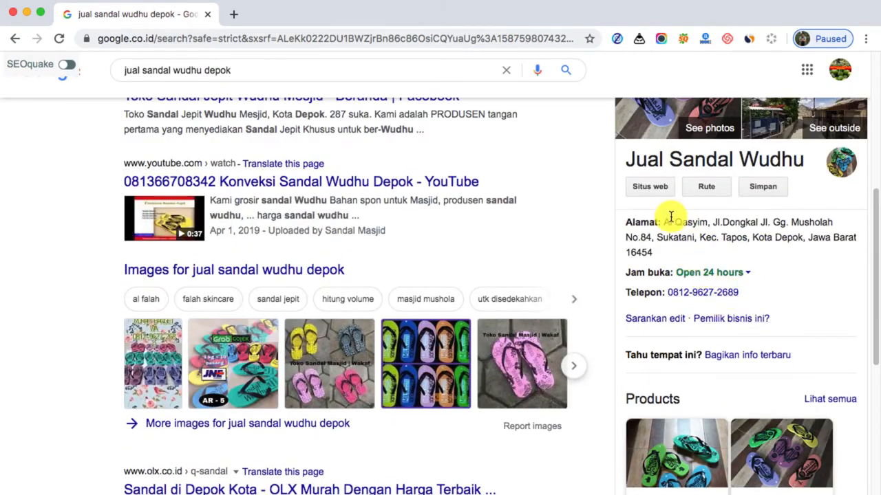
pyautogui.moveTo(677, 235); pyautogui.dragTo(684, 250)
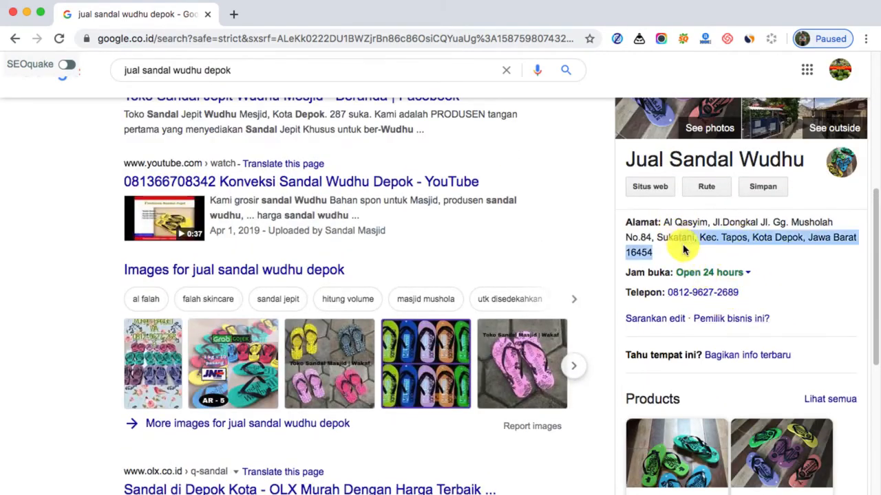
pyautogui.click(726, 231)
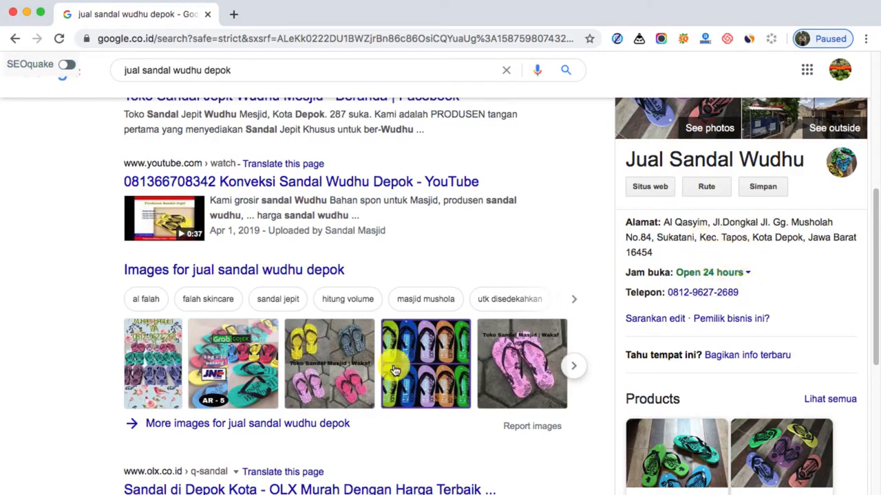
pyautogui.scroll(-5, 73, 354)
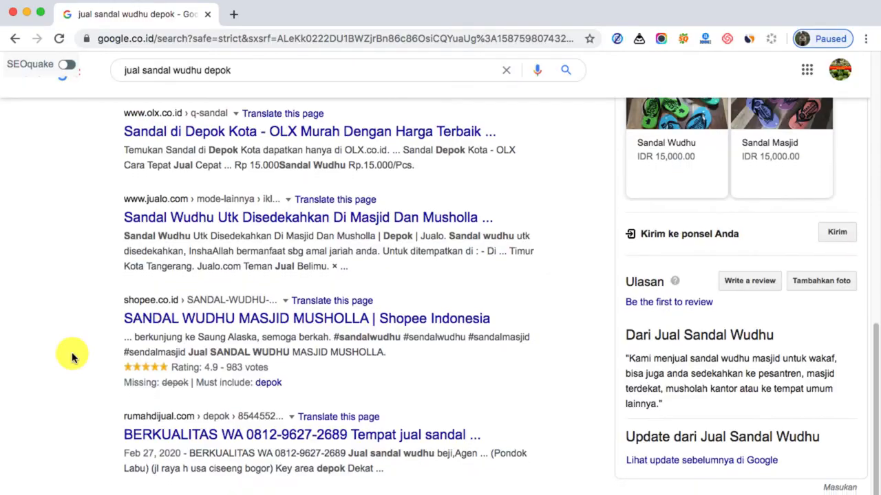
pyautogui.scroll(-1, 73, 357)
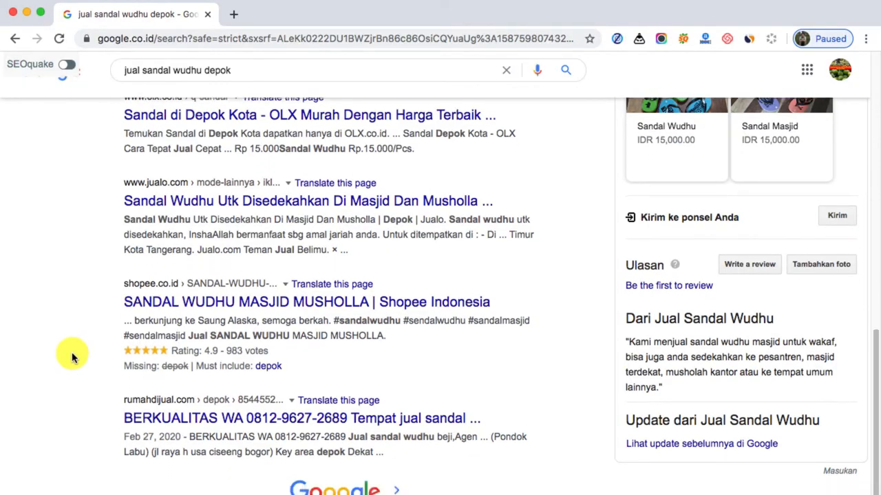
pyautogui.scroll(8, 73, 357)
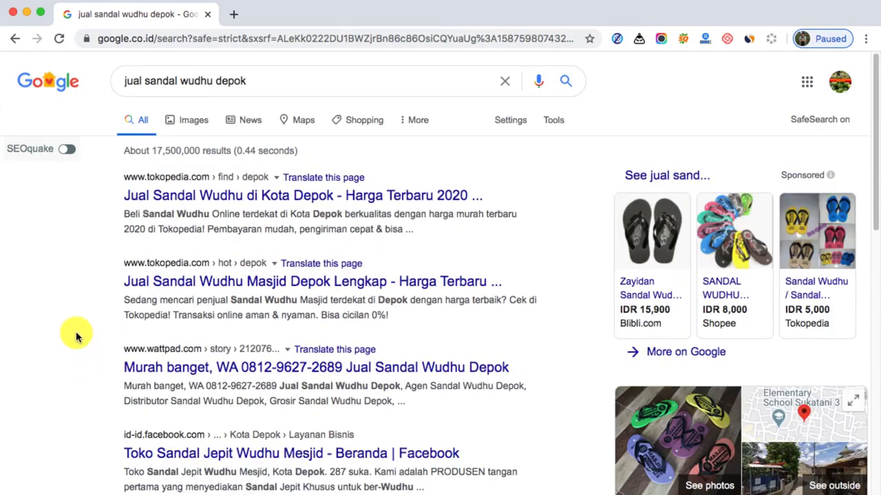
# Open google.co.id in a new tab and search for "google bisnisku"
pyautogui.click(234, 15)
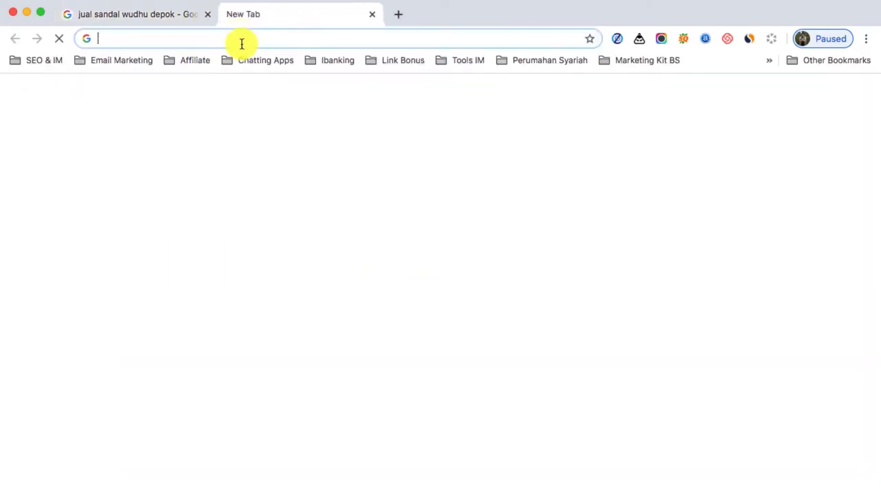
pyautogui.write('g')
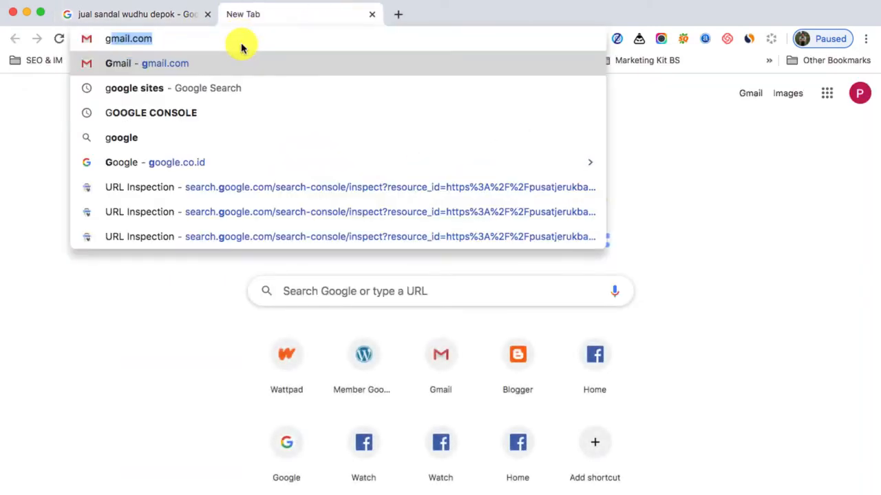
pyautogui.write('o')
pyautogui.press('Return')
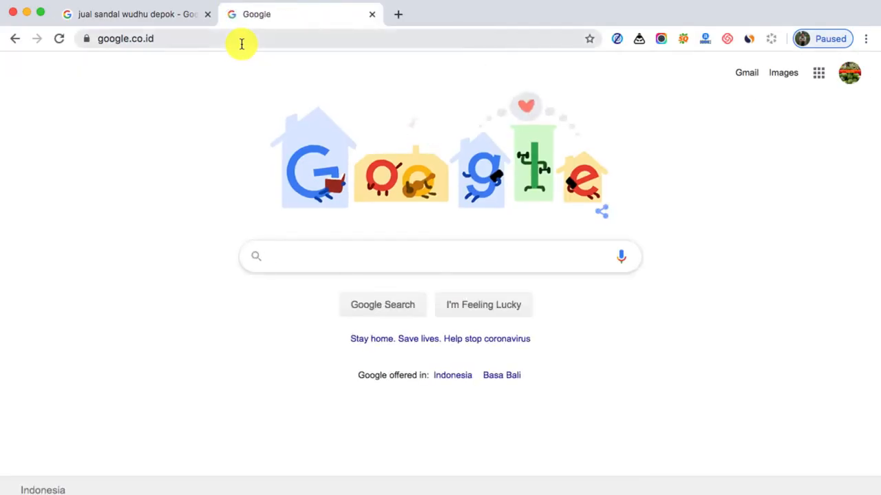
pyautogui.write('googl')
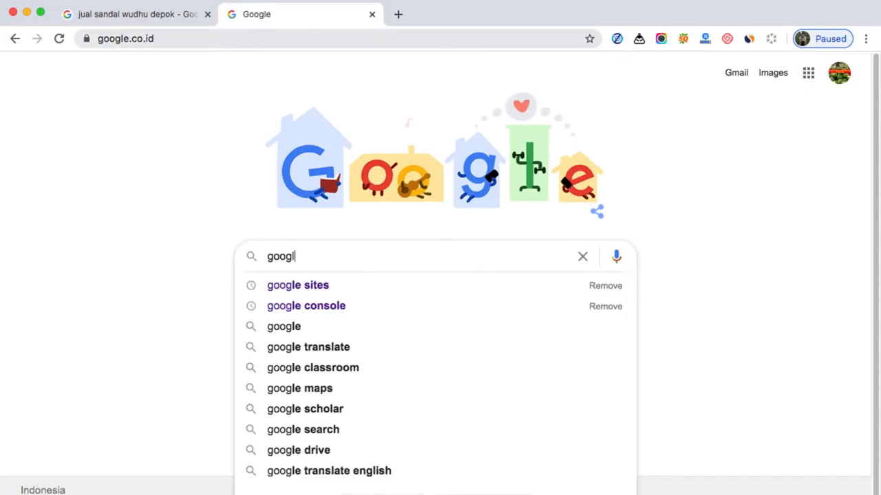
pyautogui.write('e bis')
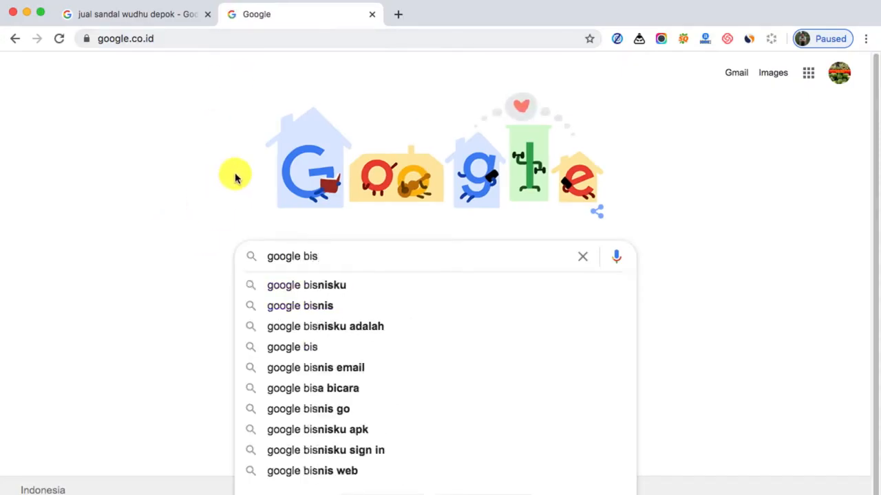
pyautogui.click(370, 287)
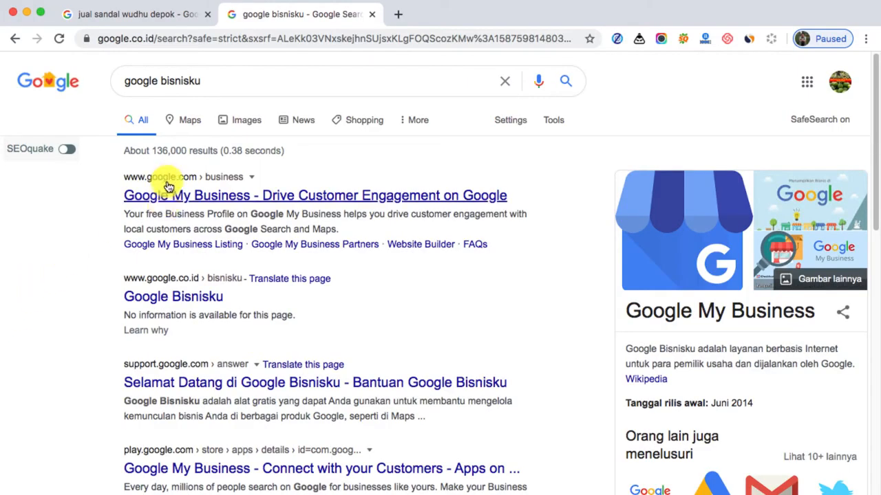
# Open the Google My Business site from the results, dismiss its notice banner, and start adding a new business to Google
pyautogui.click(248, 204)
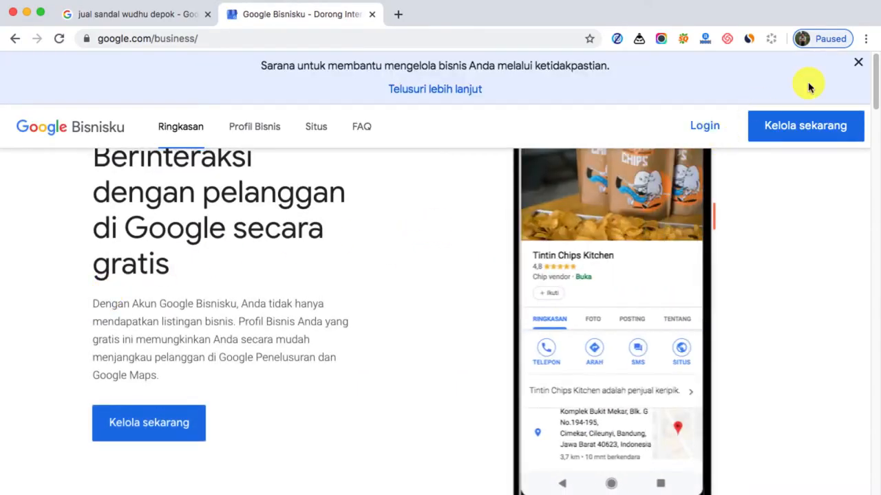
pyautogui.click(858, 66)
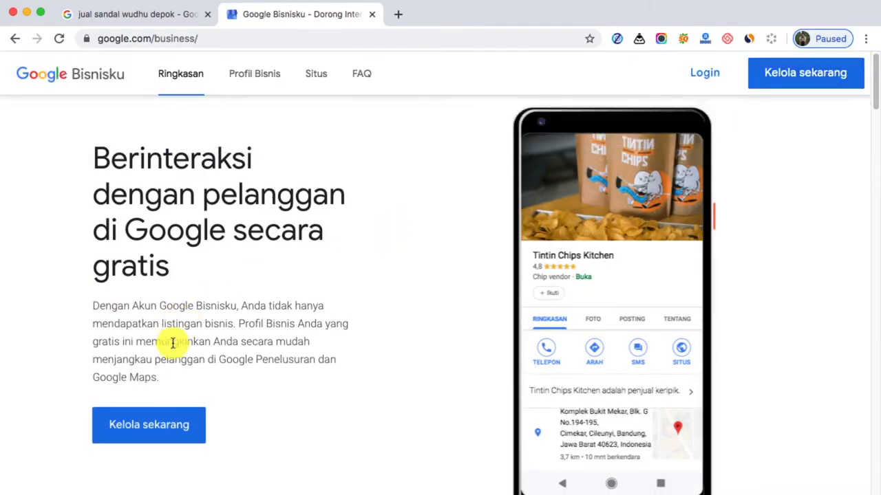
pyautogui.click(153, 415)
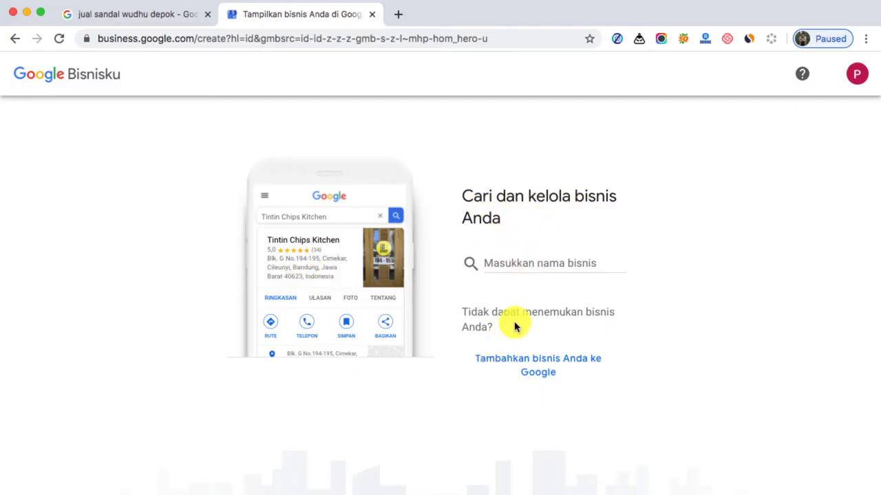
pyautogui.click(527, 263)
pyautogui.click(534, 363)
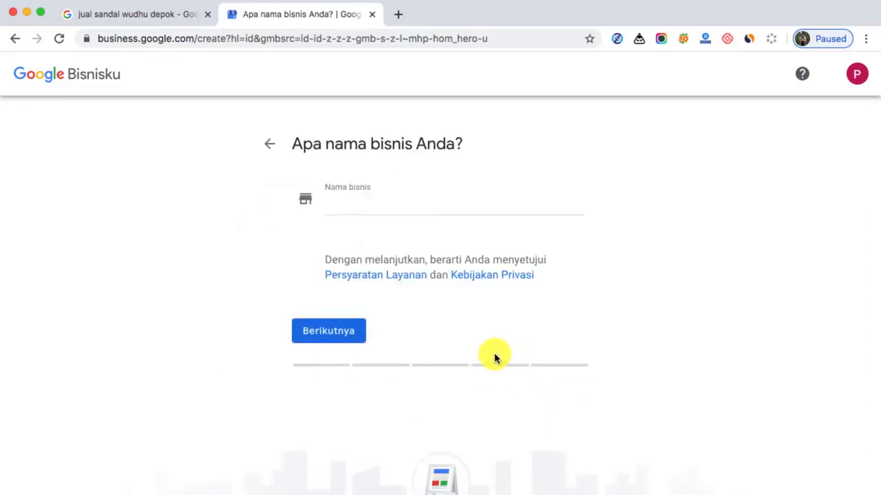
# Enter "Jual Jeruk Baby Malang" as the business name and choose to create a new business with that name
pyautogui.click(373, 201)
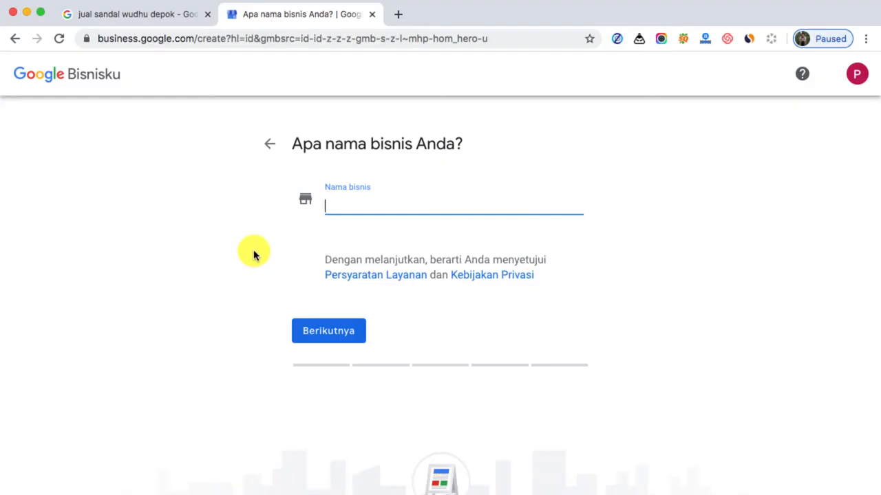
pyautogui.write('Jual')
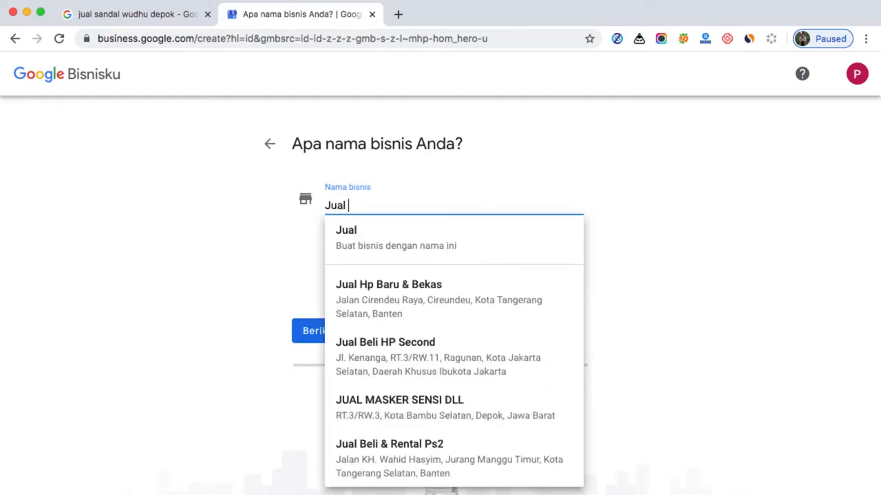
pyautogui.write(' Jeruk')
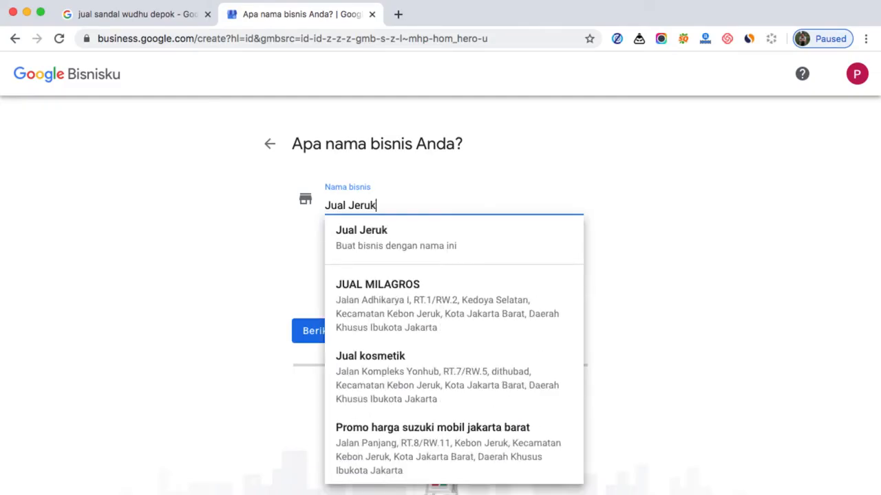
pyautogui.write(' Baby Malang')
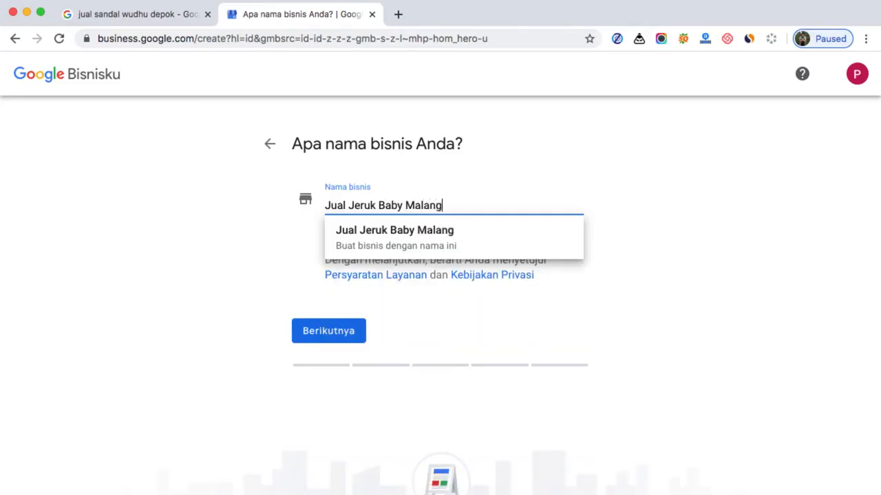
pyautogui.click(449, 246)
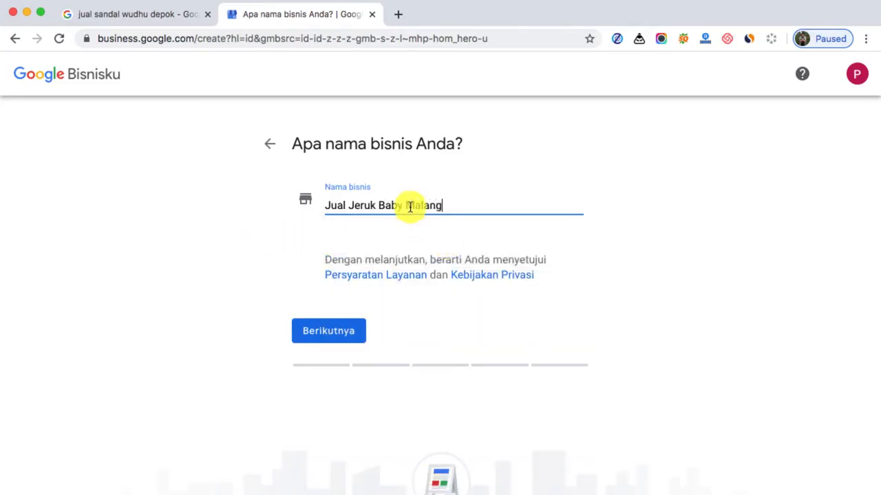
# Compare the "jual sandal wudhu depok" search keyword with the business name entered in the Google Bisnisku registration form
pyautogui.click(167, 18)
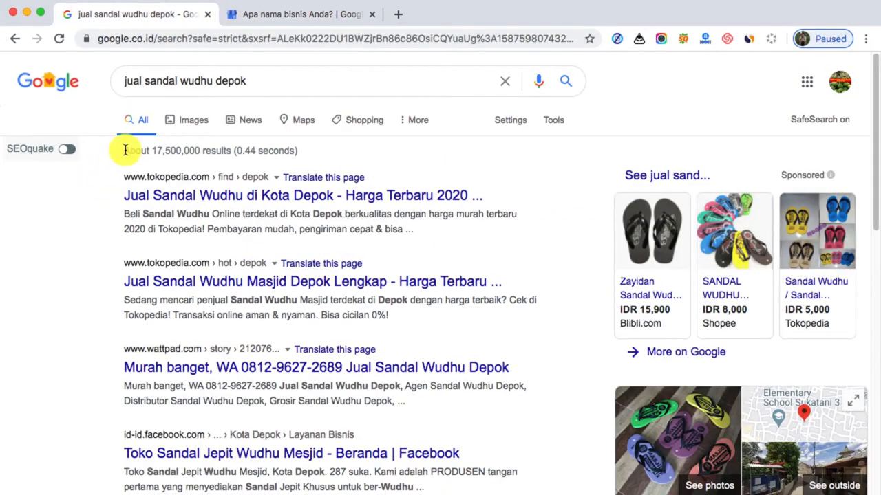
pyautogui.moveTo(266, 82); pyautogui.dragTo(117, 79)
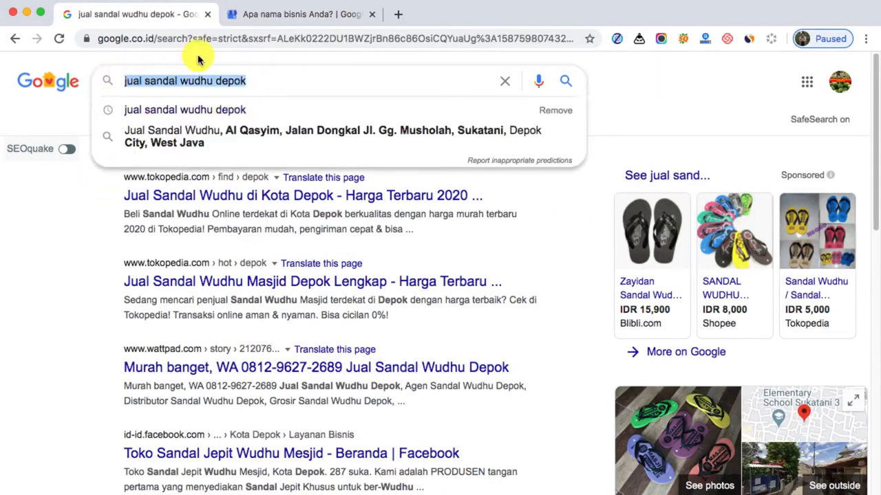
pyautogui.click(289, 15)
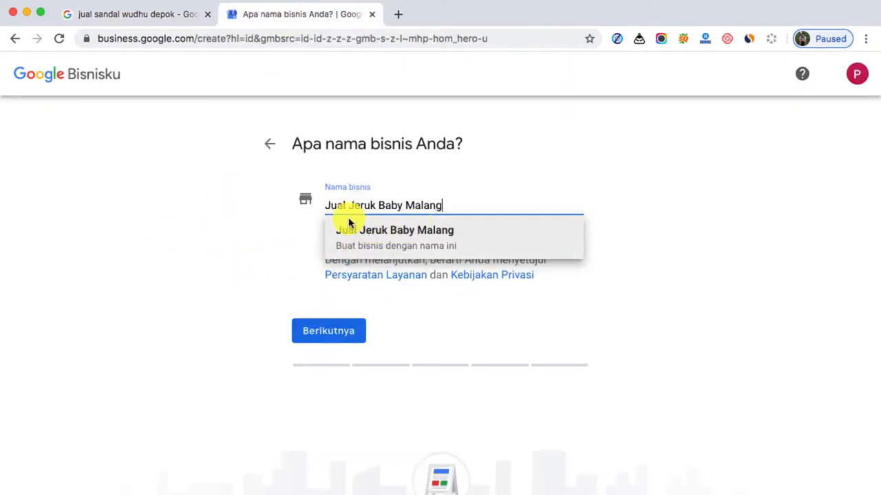
pyautogui.click(379, 239)
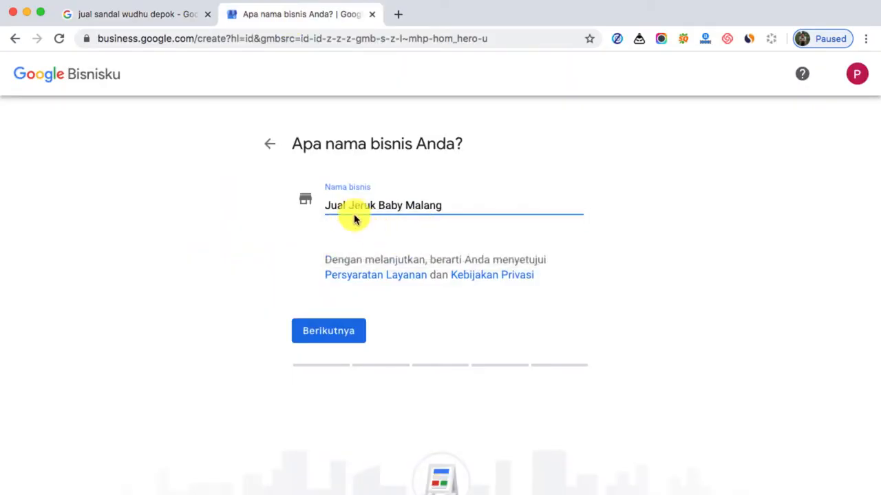
pyautogui.moveTo(349, 205); pyautogui.dragTo(319, 221)
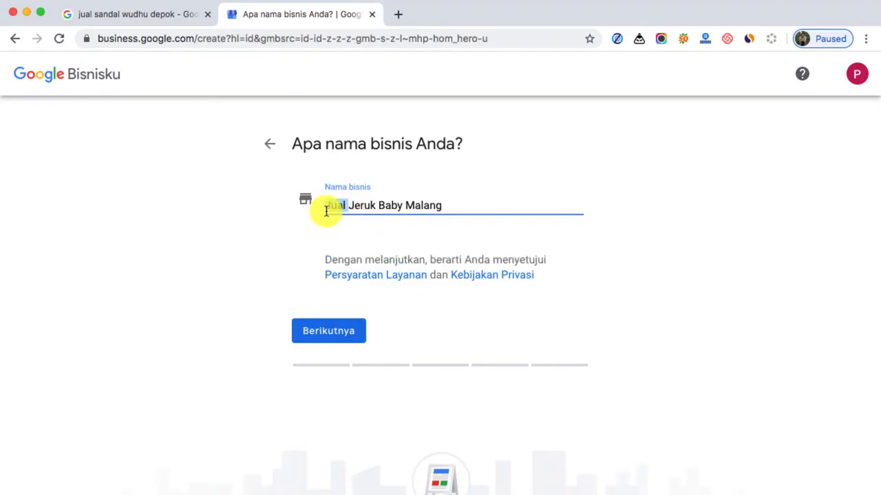
# Return to the Google results for the sandal keyword and run a new search for "pabrik bio septic tank"
pyautogui.click(172, 11)
pyautogui.scroll(-2, 649, 371)
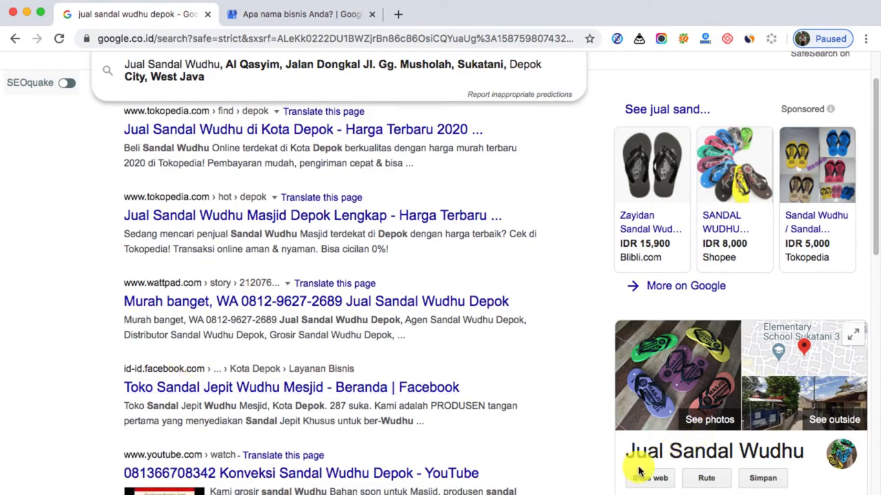
pyautogui.scroll(2, 7, 388)
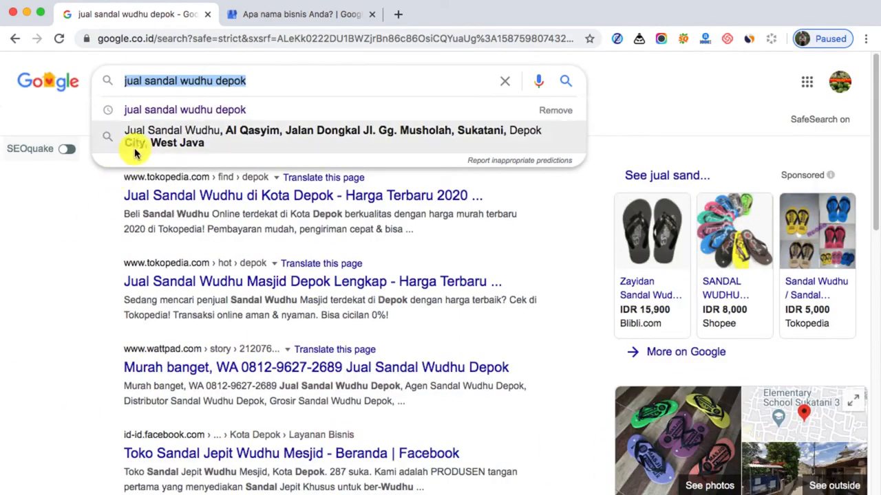
pyautogui.write('p')
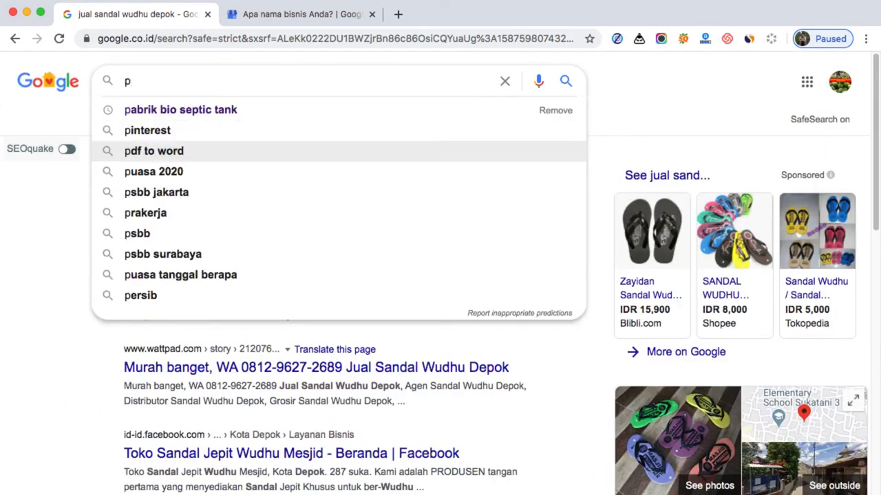
pyautogui.click(252, 115)
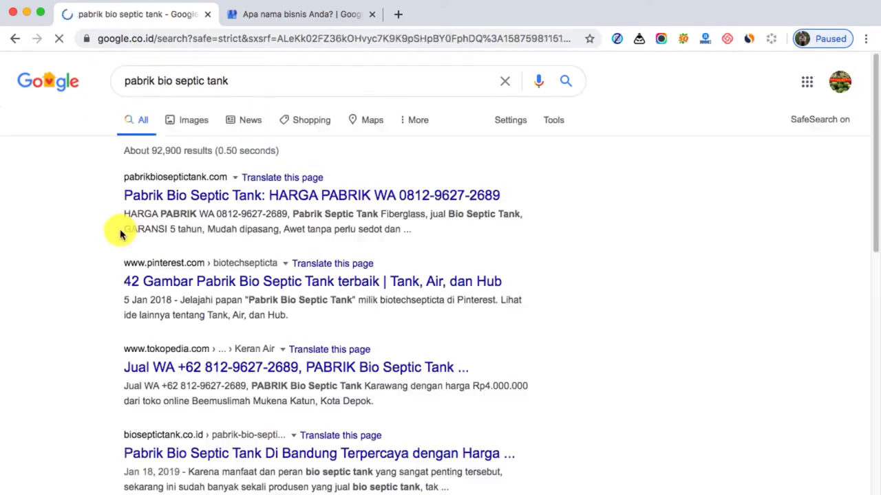
# Examine how the Pabrik Bio Septic Tank profile's name combines several keywords with the OSCAR NANO brand
pyautogui.scroll(-1, 358, 262)
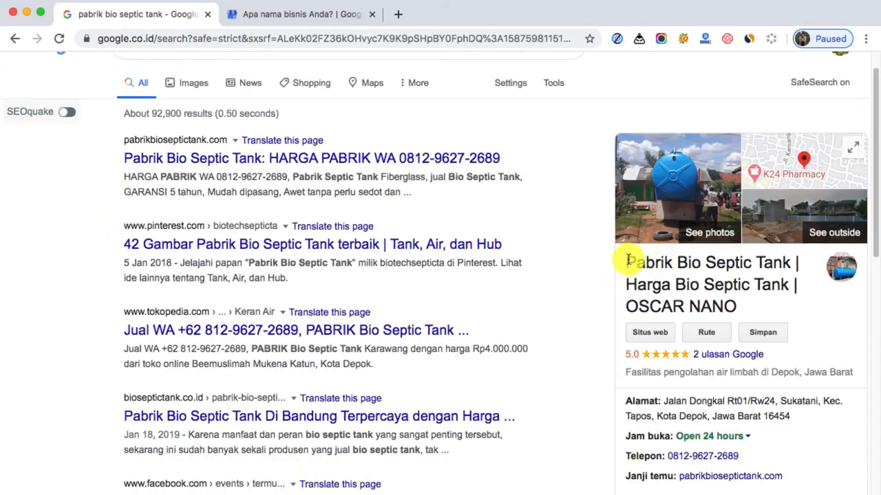
pyautogui.moveTo(628, 260); pyautogui.dragTo(623, 283)
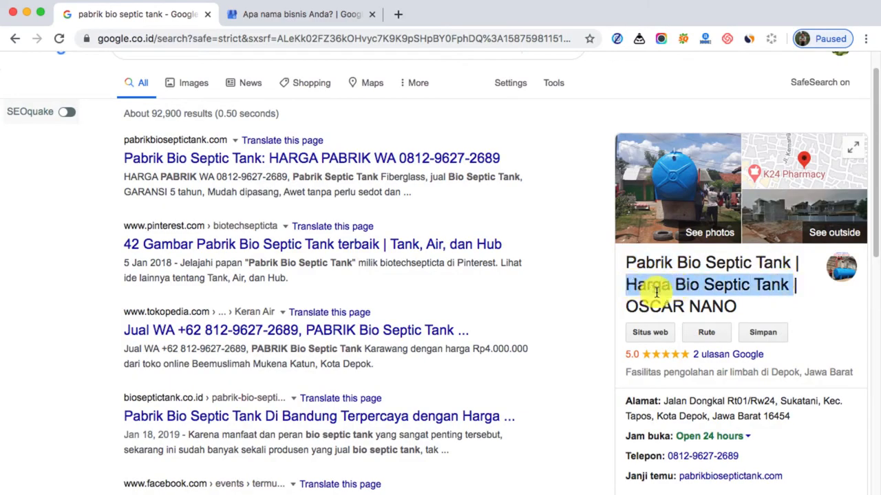
pyautogui.moveTo(737, 307); pyautogui.dragTo(631, 305)
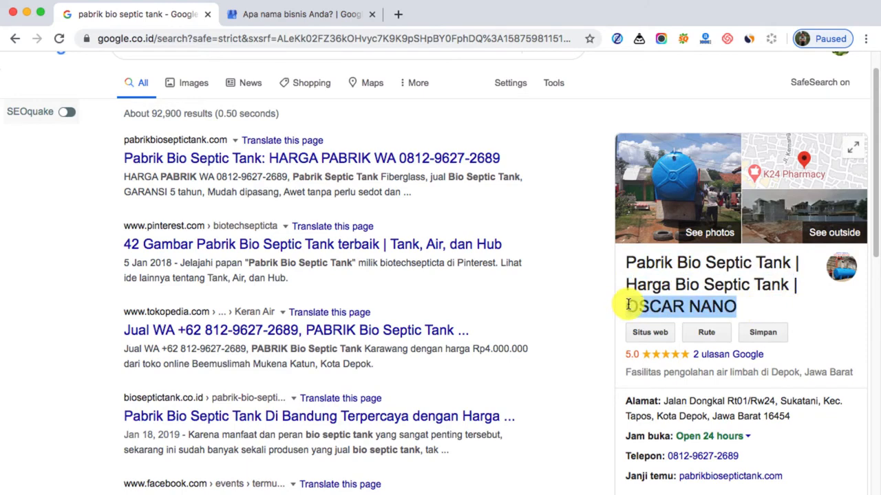
pyautogui.moveTo(628, 305); pyautogui.dragTo(537, 306)
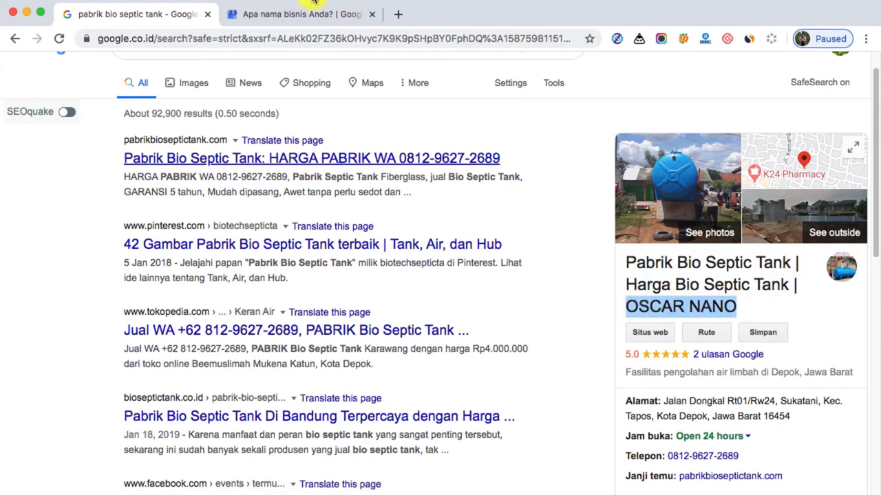
# Return to the Google Bisnisku form, confirm "Jual Jeruk Baby Malang" as the new business name and continue to the category question
pyautogui.click(313, 14)
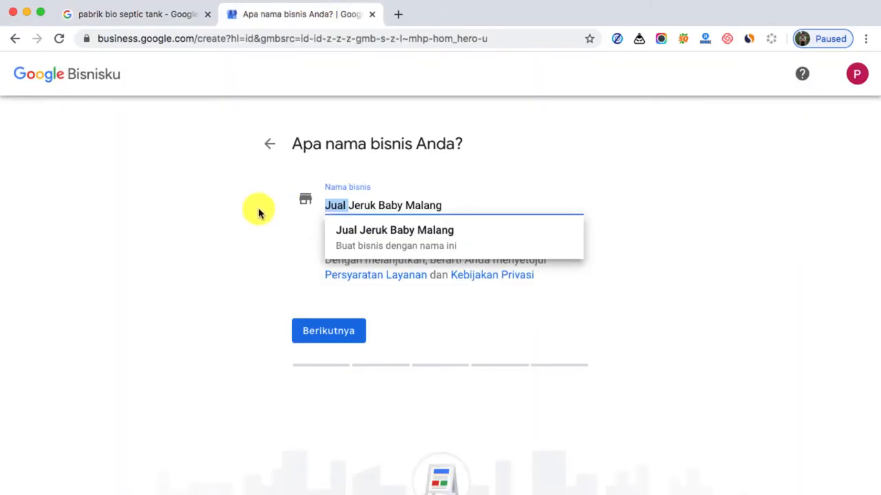
pyautogui.click(454, 246)
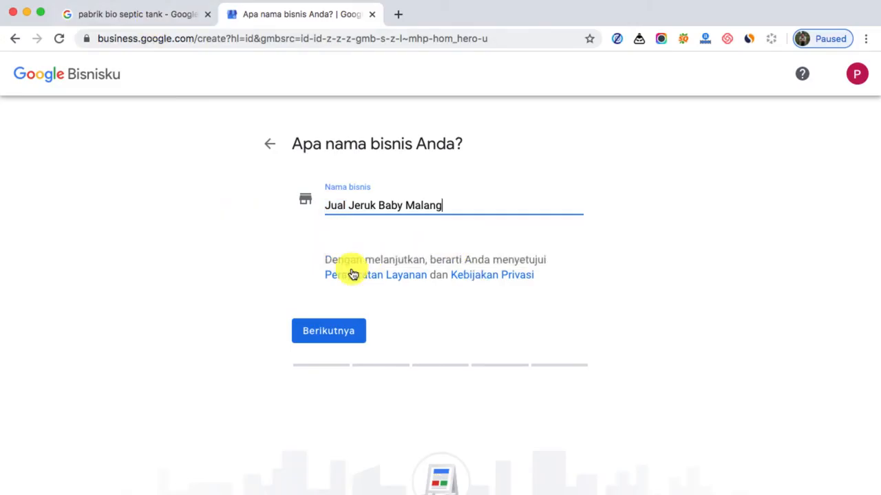
pyautogui.click(333, 336)
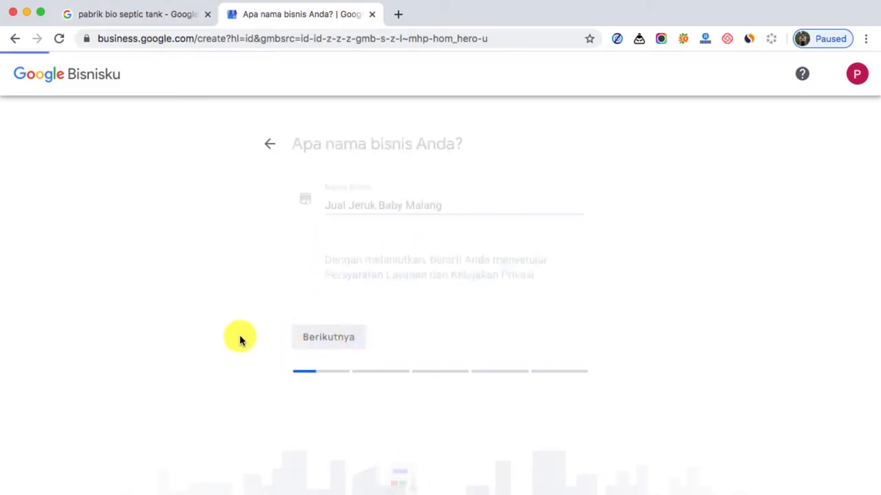
# Check the business category on the Pabrik Bio Septic Tank profile in the Google results, and return to the empty category field
pyautogui.click(376, 276)
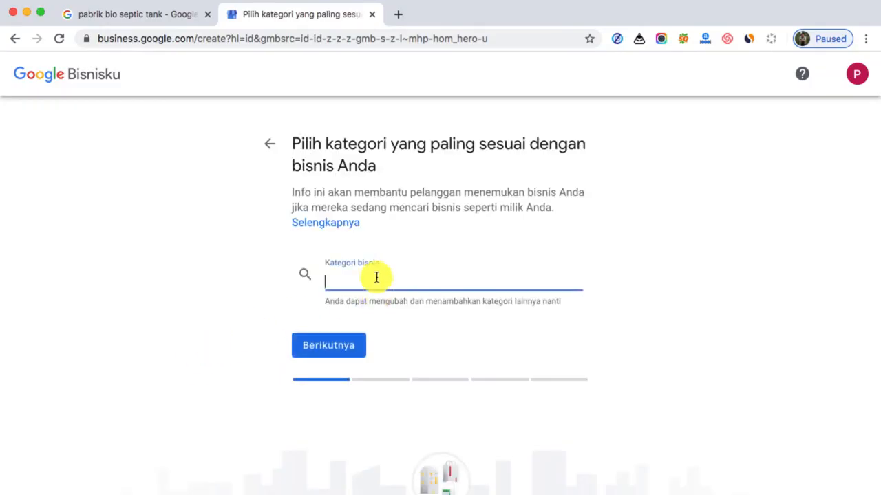
pyautogui.click(152, 19)
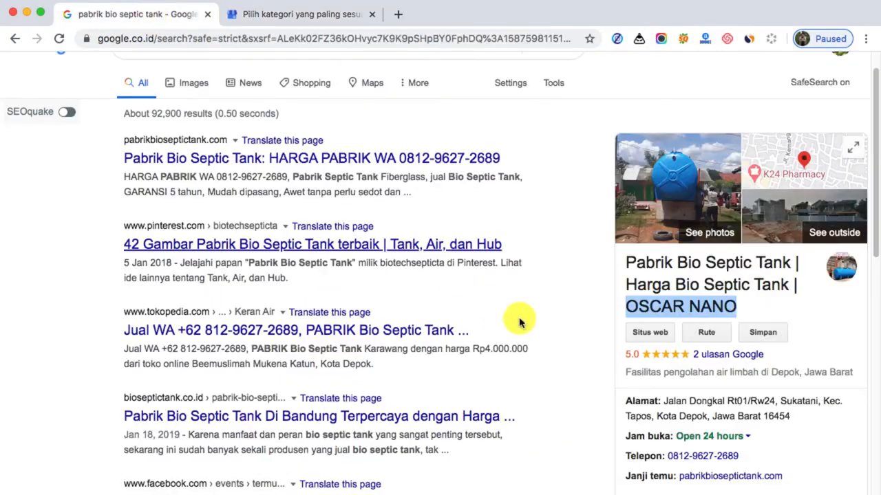
pyautogui.scroll(-2, 550, 310)
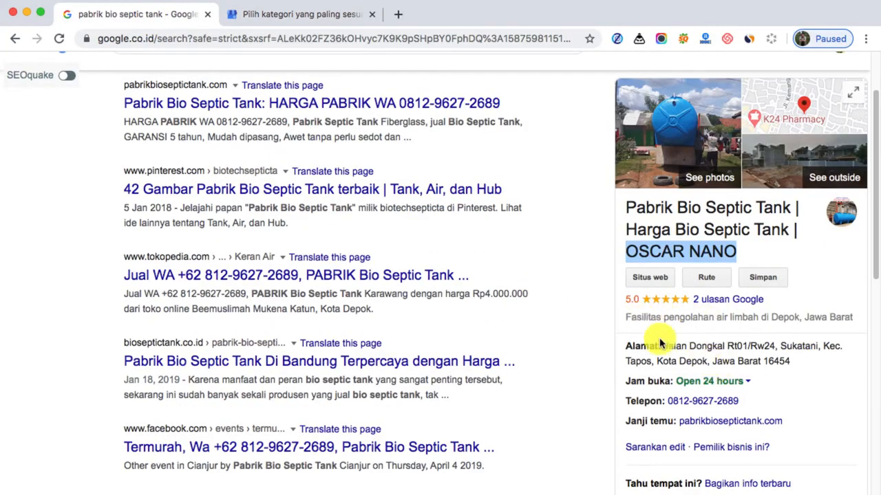
pyautogui.click(281, 16)
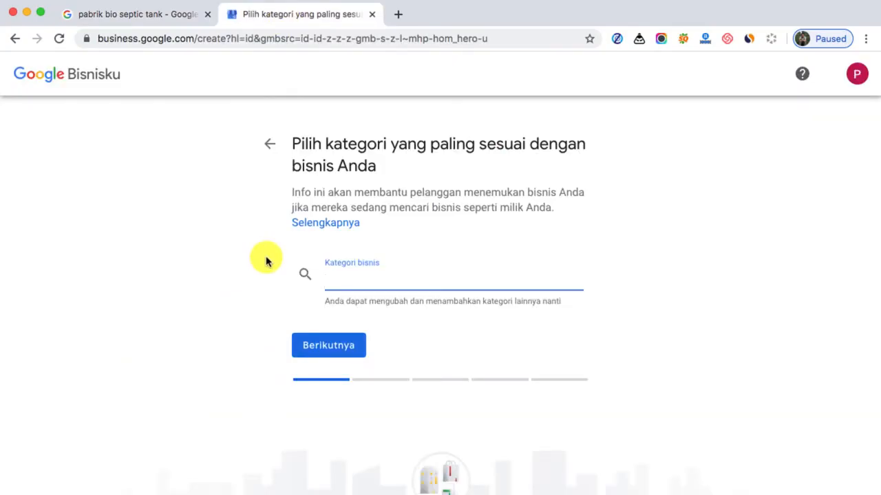
# Find categories matching "buah", set the business category to "Toko Buah dan Sayuran" and continue
pyautogui.write('buah')
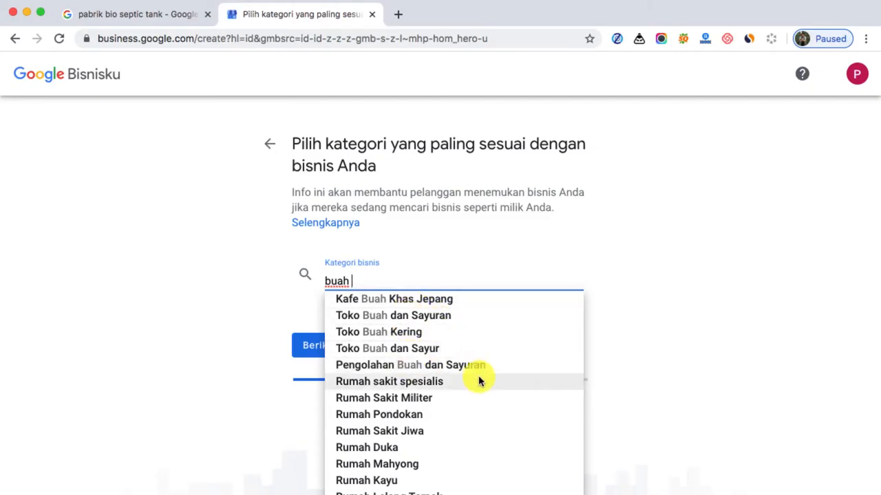
pyautogui.click(426, 323)
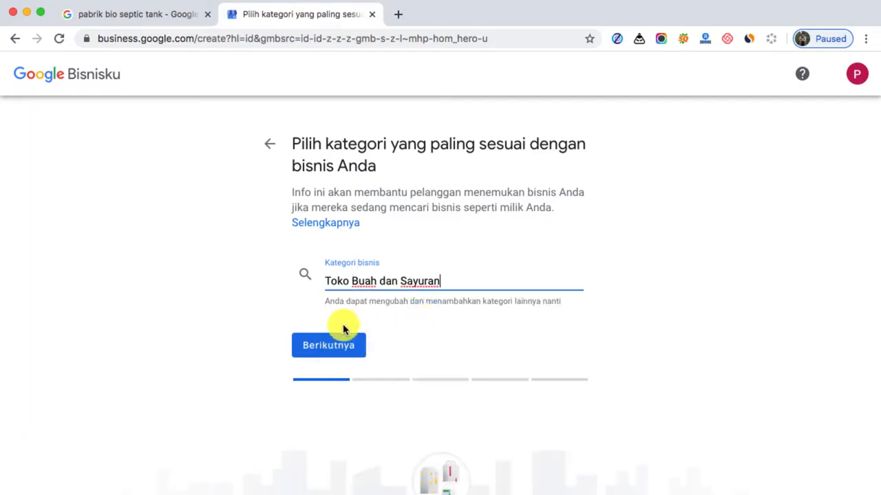
pyautogui.click(330, 347)
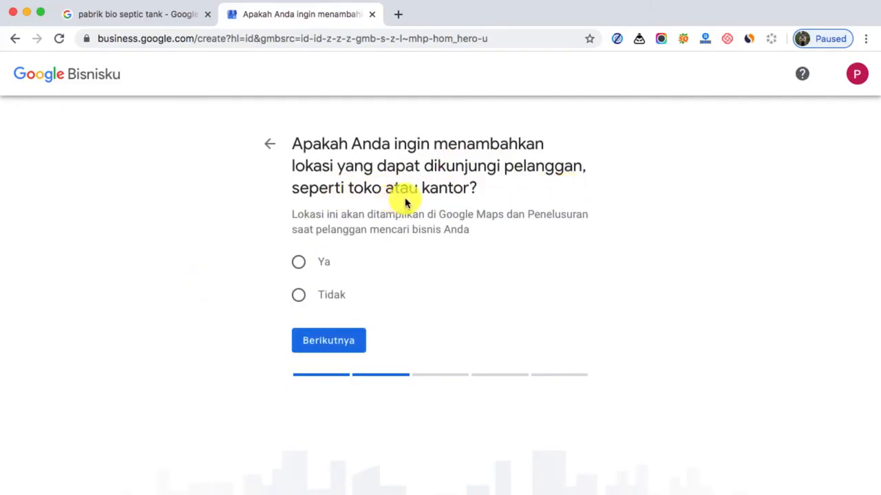
# Answer "Ya" to adding a location customers can visit, check the map on the septic tank profile, and continue to the address form
pyautogui.click(300, 264)
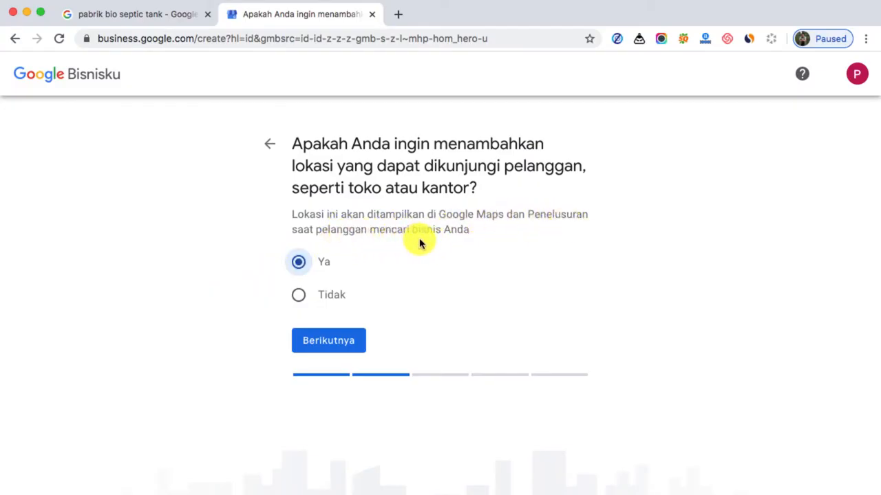
pyautogui.click(86, 8)
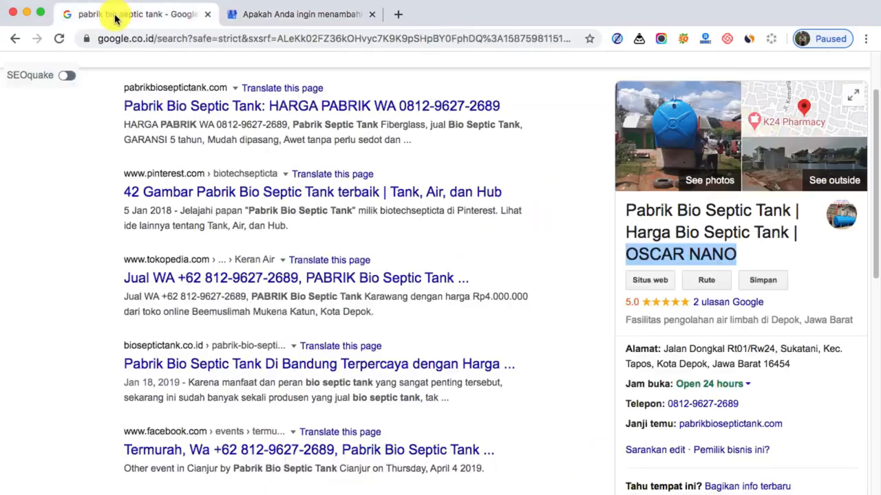
pyautogui.scroll(3, 69, 186)
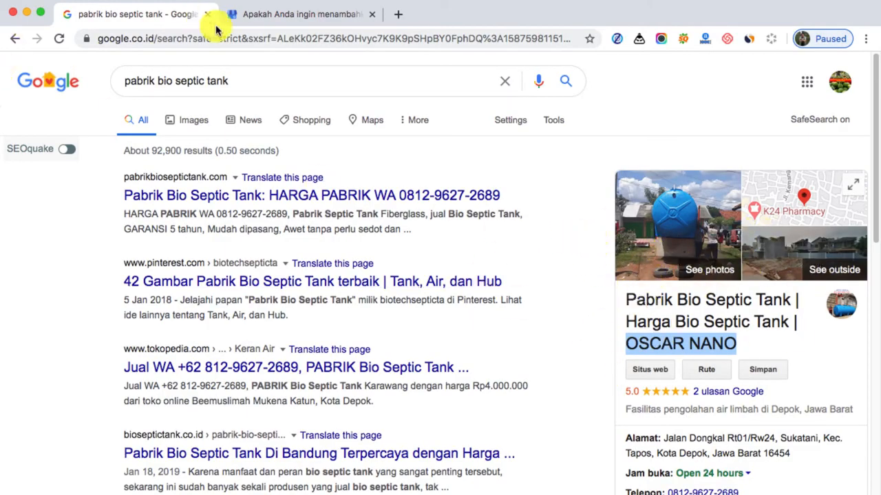
pyautogui.click(273, 24)
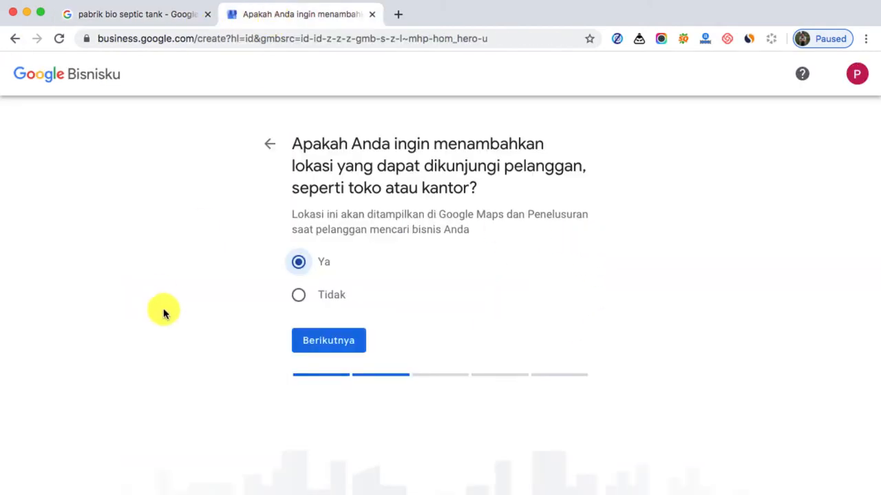
pyautogui.click(350, 348)
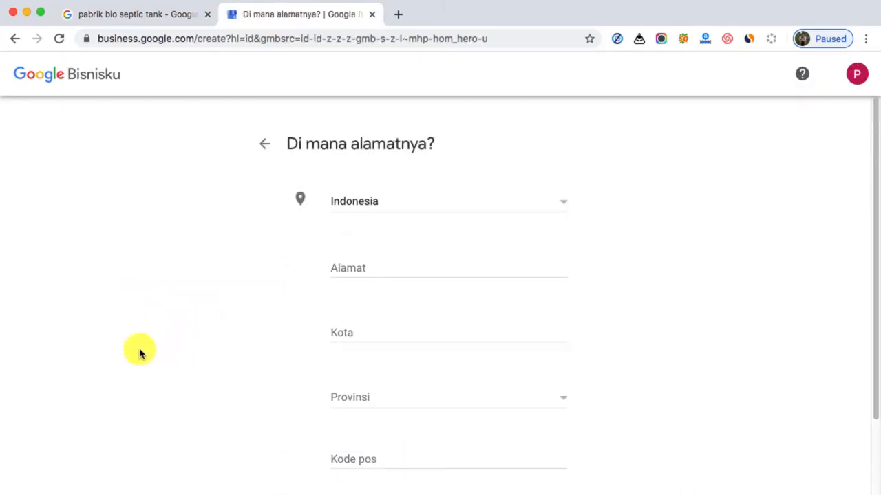
# Switch to the KKGI Jeruk Baby.txt notes and find the store address under "AGEN JERUK BABY JAVA DEPOK" in entry 2
pyautogui.scroll(-1, 145, 347)
pyautogui.click(410, 265)
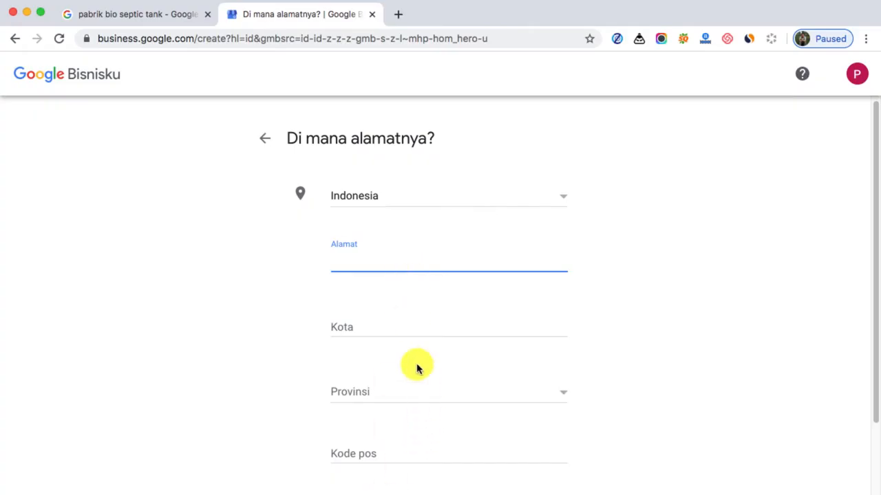
pyautogui.moveTo(498, 491)
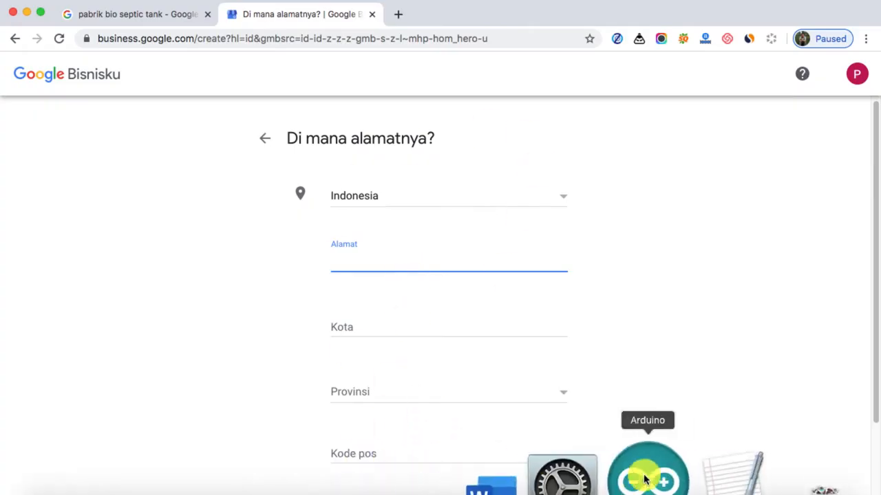
pyautogui.click(676, 484)
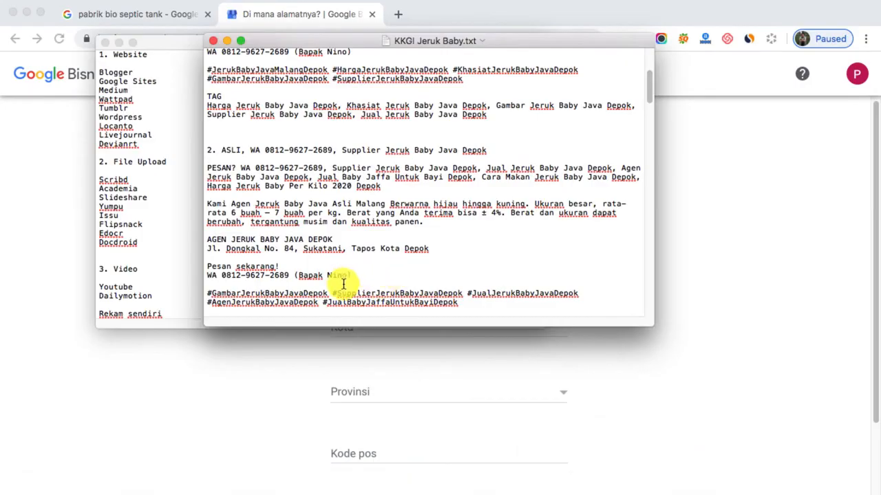
pyautogui.scroll(-1, 343, 249)
pyautogui.scroll(-1, 337, 241)
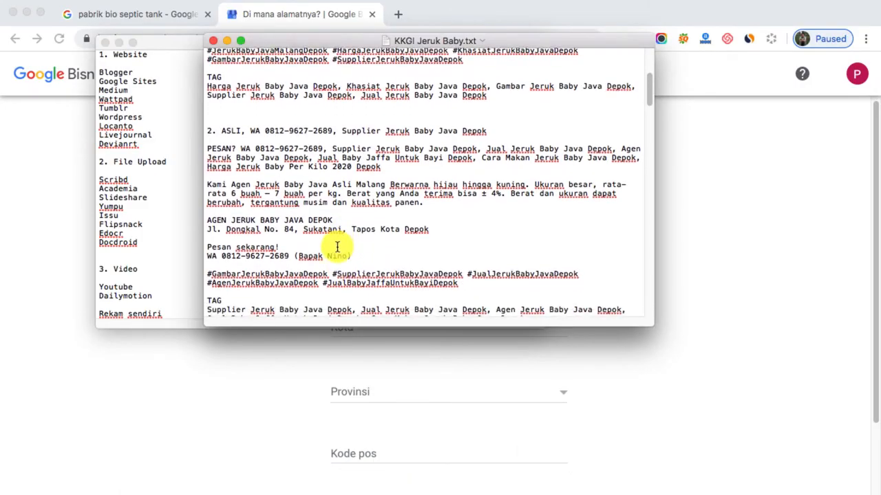
pyautogui.scroll(-1, 316, 244)
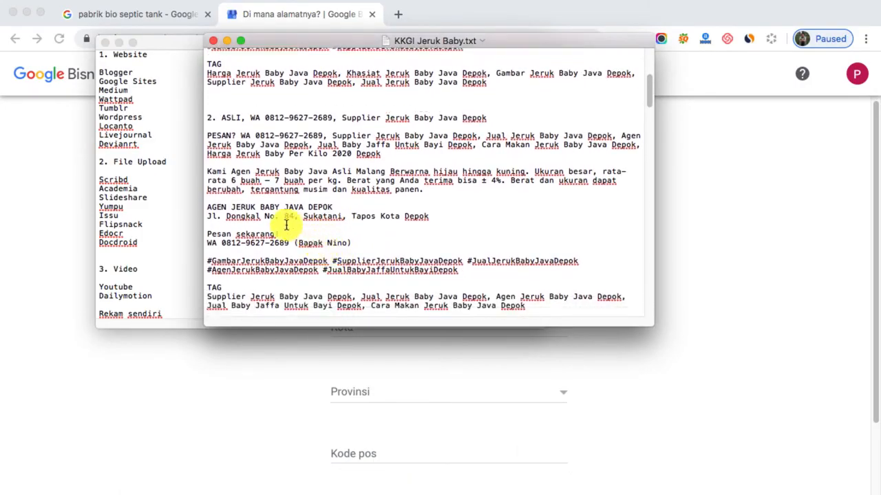
pyautogui.moveTo(210, 216); pyautogui.dragTo(429, 216)
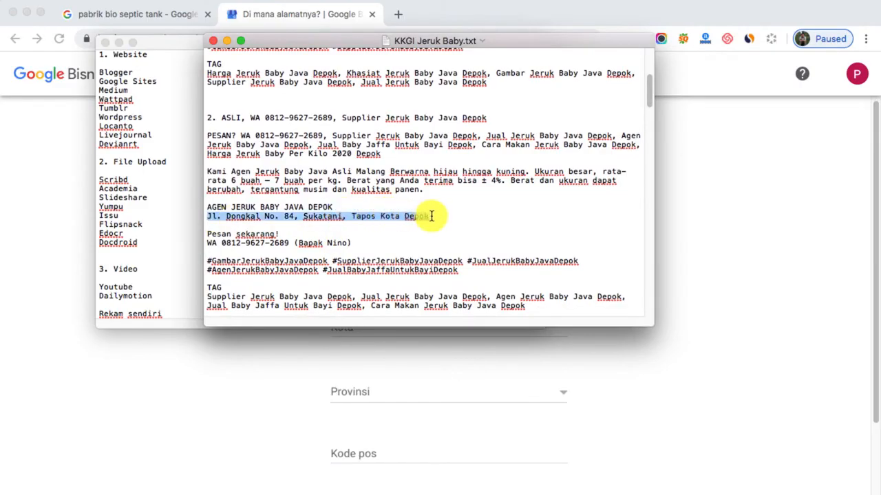
pyautogui.rightClick(399, 214)
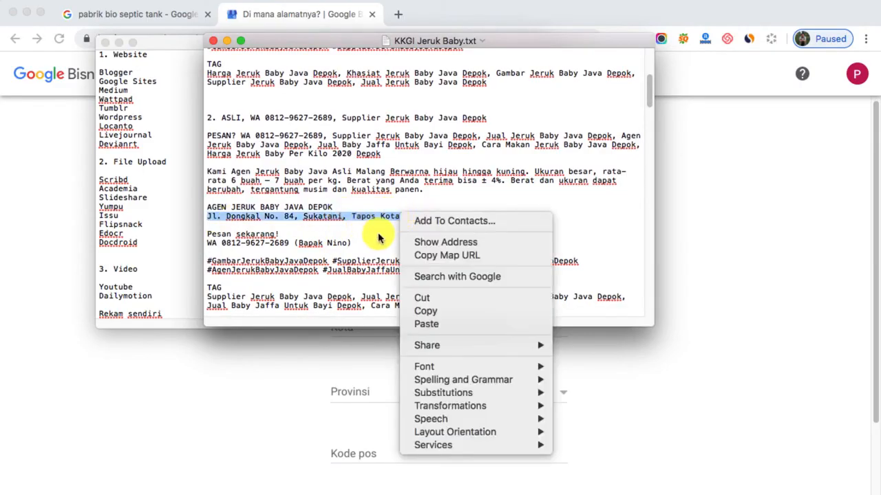
pyautogui.click(365, 233)
# Copy only the street and subdistrict part of the address into the form's Alamat field in the browser, without the trailing comma
pyautogui.moveTo(347, 217); pyautogui.dragTo(225, 217)
pyautogui.rightClick(229, 220)
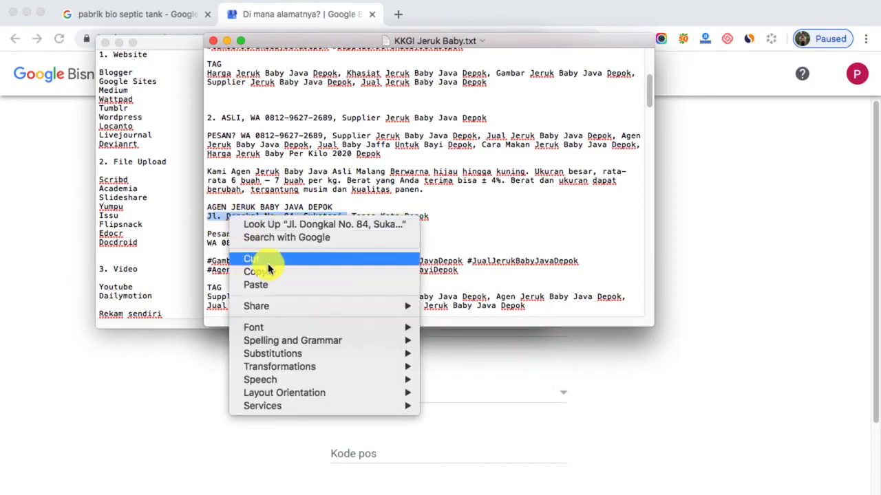
pyautogui.click(271, 269)
pyautogui.click(236, 370)
pyautogui.click(413, 265)
pyautogui.rightClick(414, 264)
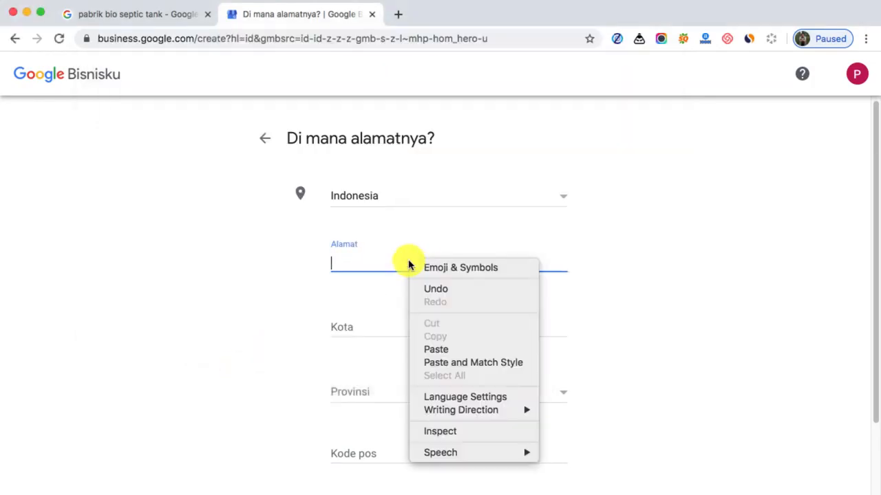
pyautogui.click(448, 348)
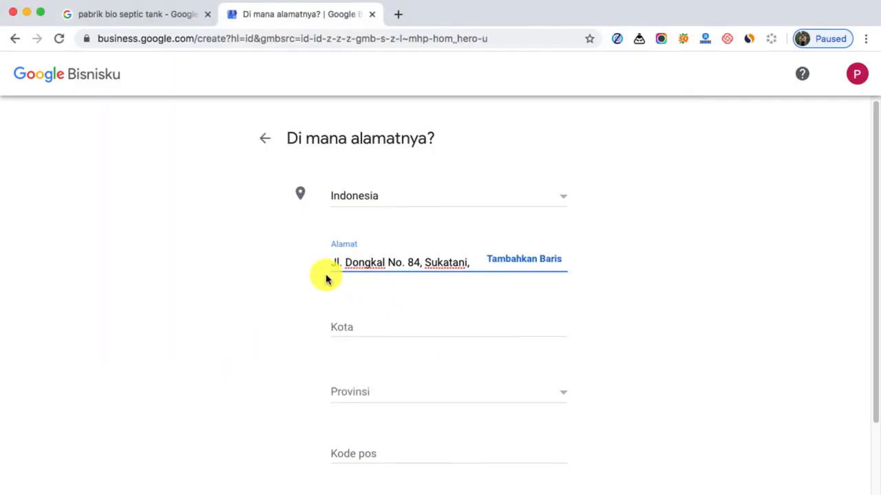
pyautogui.press('BackSpace')
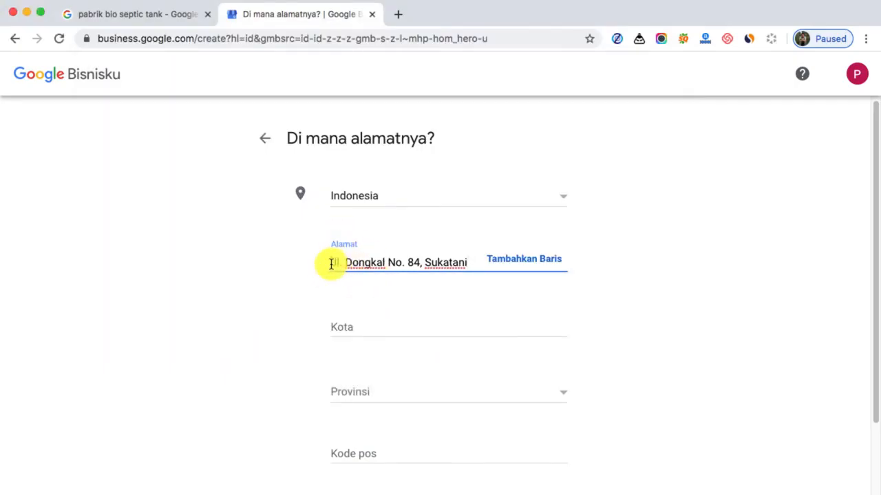
# Add the two alley names in front of the street address in the Alamat field
pyautogui.click(331, 263)
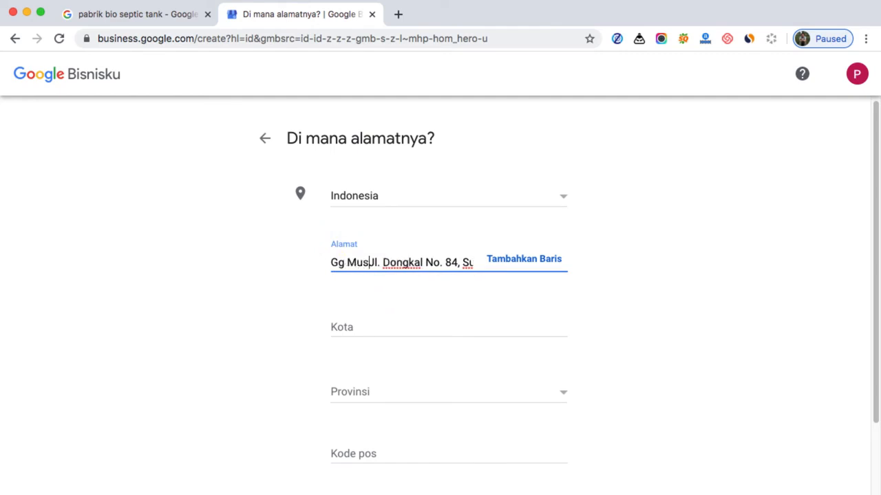
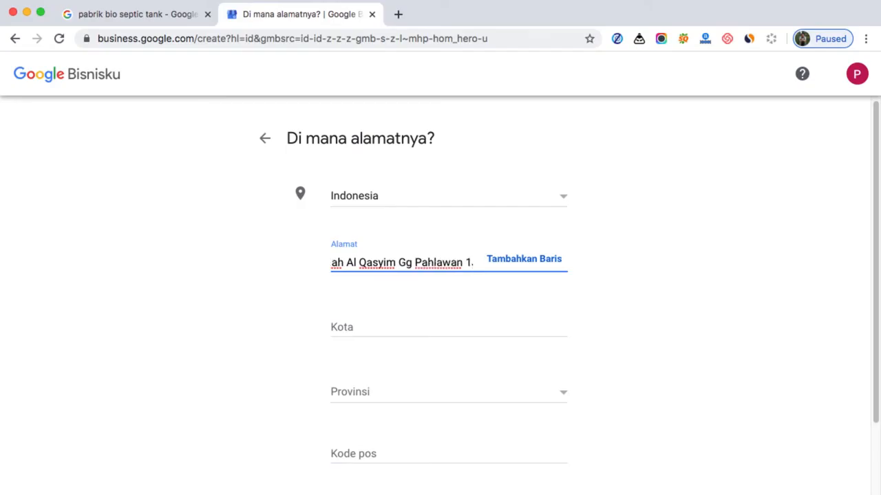
# Set the city to Depok and the province to Jawa Barat, enter the postal code and submit the address
pyautogui.click(400, 321)
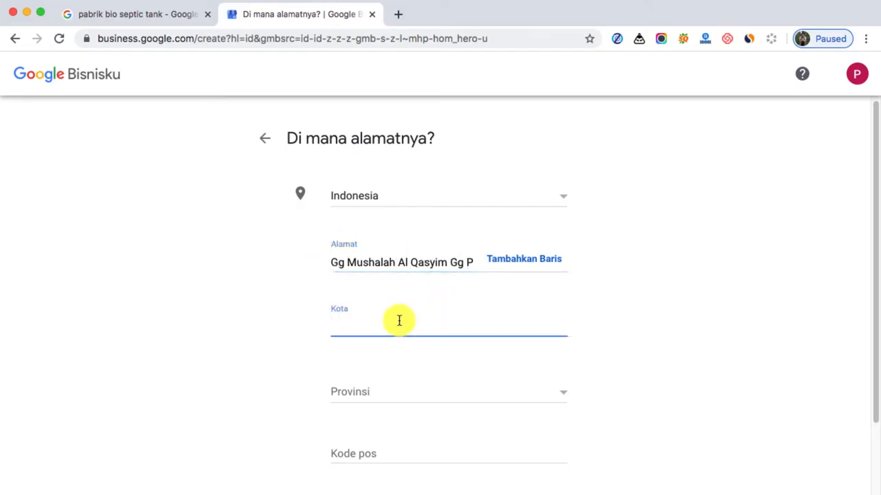
pyautogui.write('De')
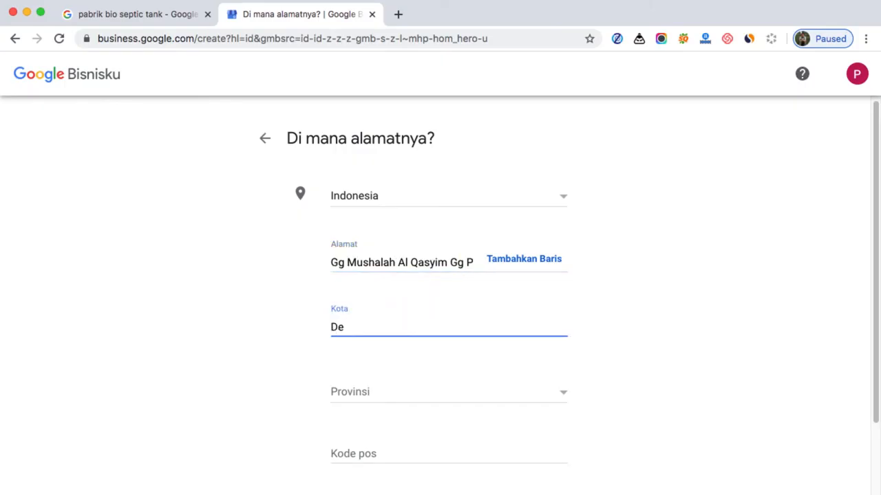
pyautogui.write('pok')
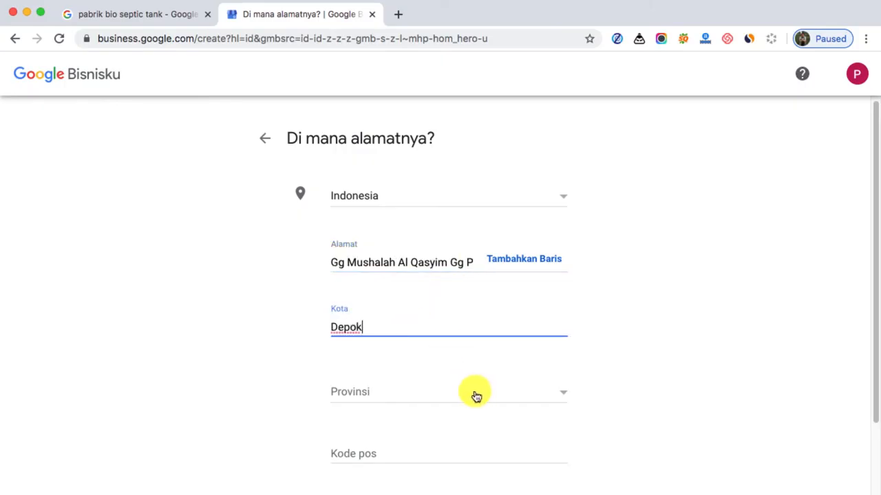
pyautogui.click(441, 389)
pyautogui.scroll(-5, 444, 399)
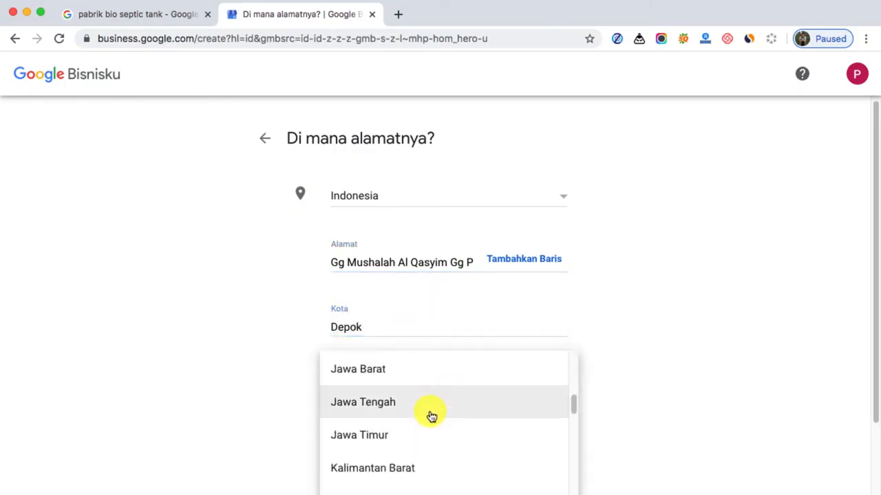
pyautogui.click(419, 373)
pyautogui.click(391, 450)
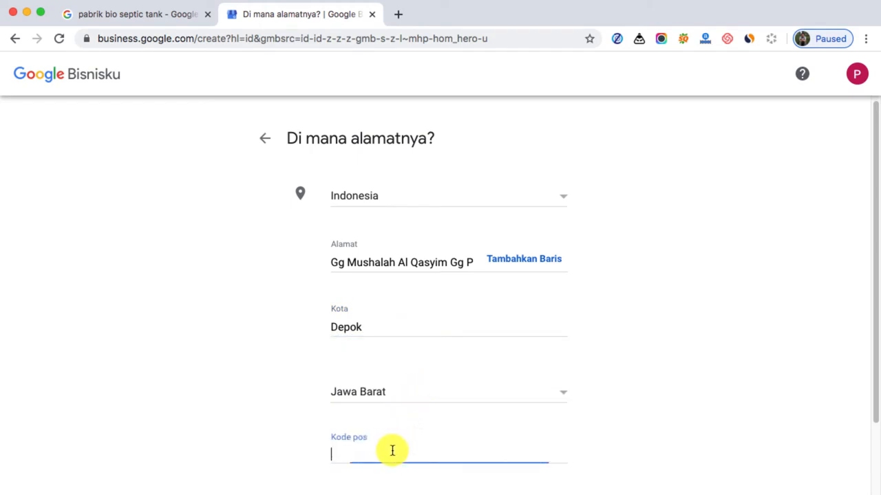
pyautogui.scroll(-3, 390, 447)
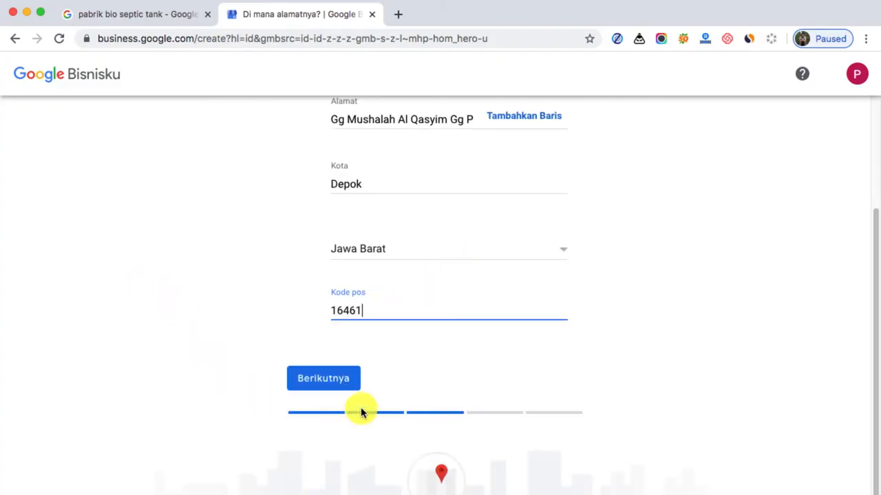
pyautogui.click(334, 383)
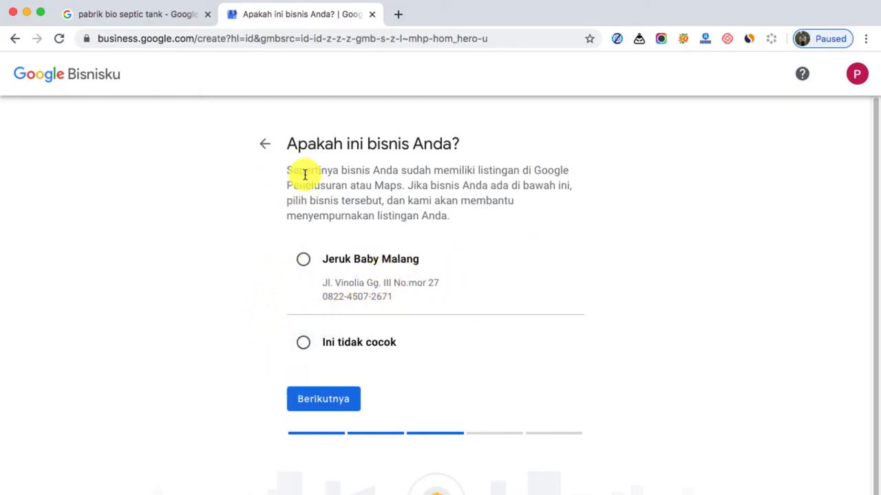
# Mark the suggested existing listing as "Ini tidak cocok" and continue to the question about serving customers outside the location
pyautogui.click(303, 344)
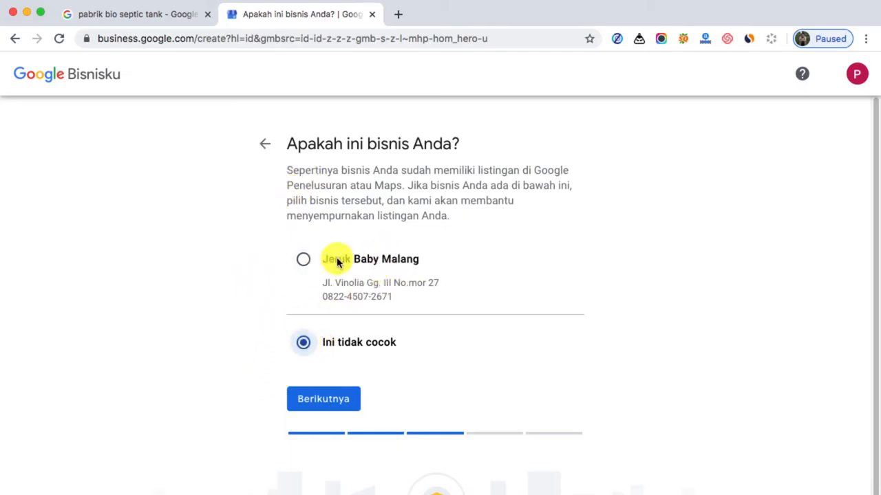
pyautogui.scroll(-1, 320, 399)
pyautogui.click(320, 403)
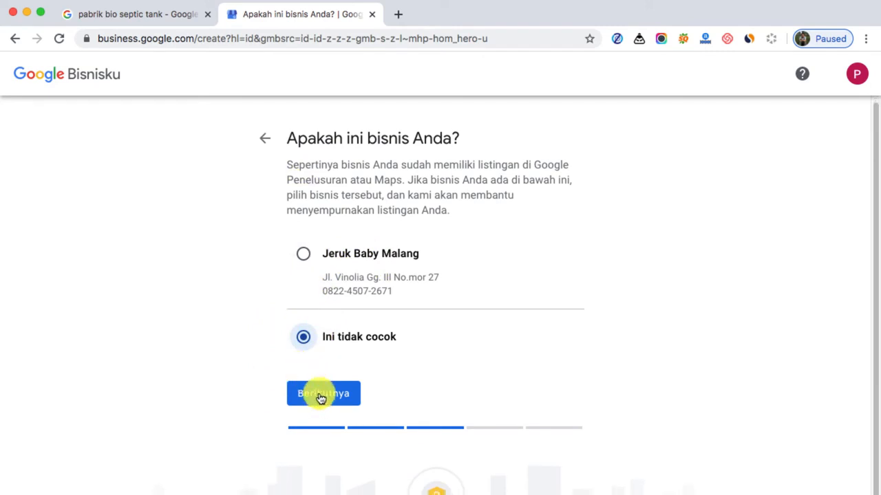
pyautogui.scroll(-1, 318, 388)
pyautogui.click(322, 384)
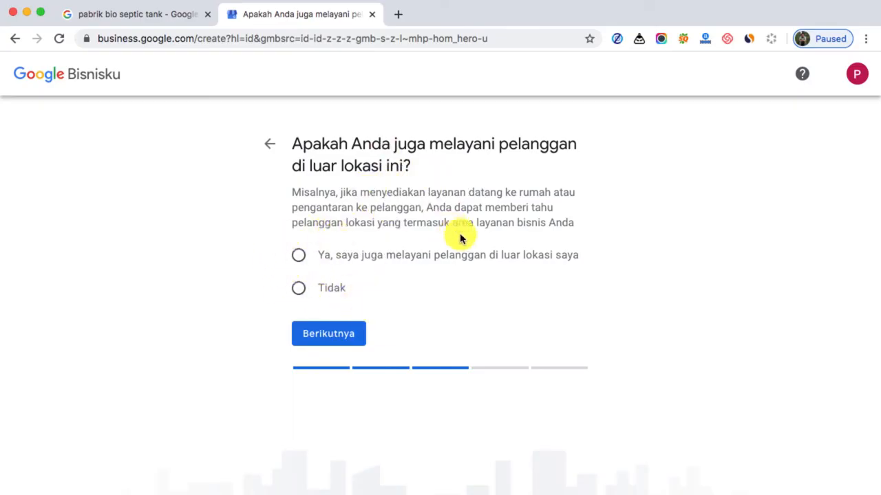
# Answer "Ya, saya juga melayani pelanggan di luar lokasi saya" and continue to the optional service area page
pyautogui.click(300, 255)
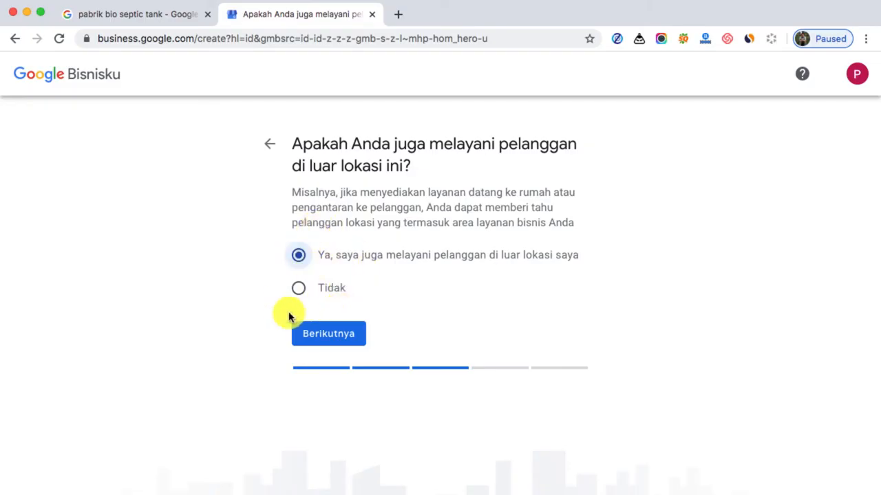
pyautogui.click(296, 292)
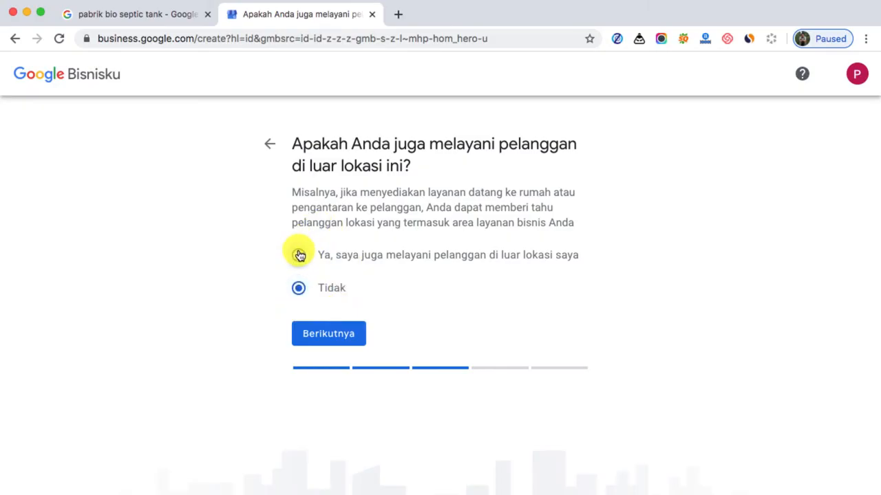
pyautogui.click(300, 256)
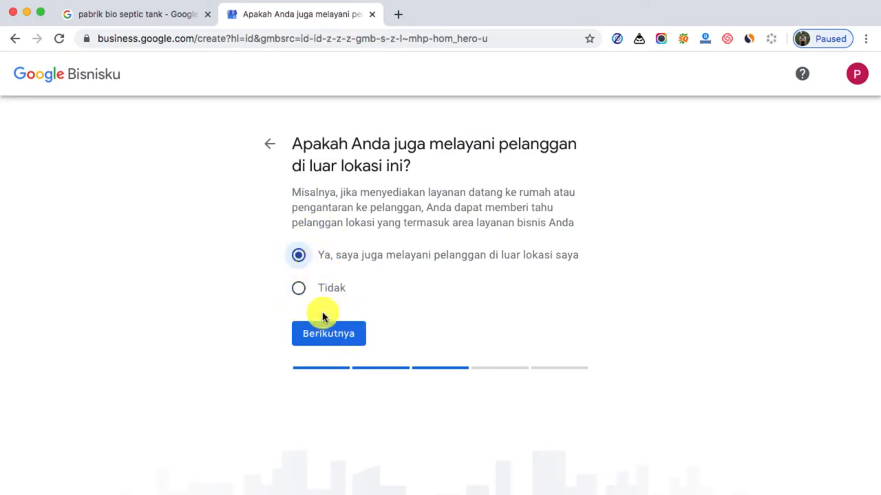
pyautogui.click(335, 342)
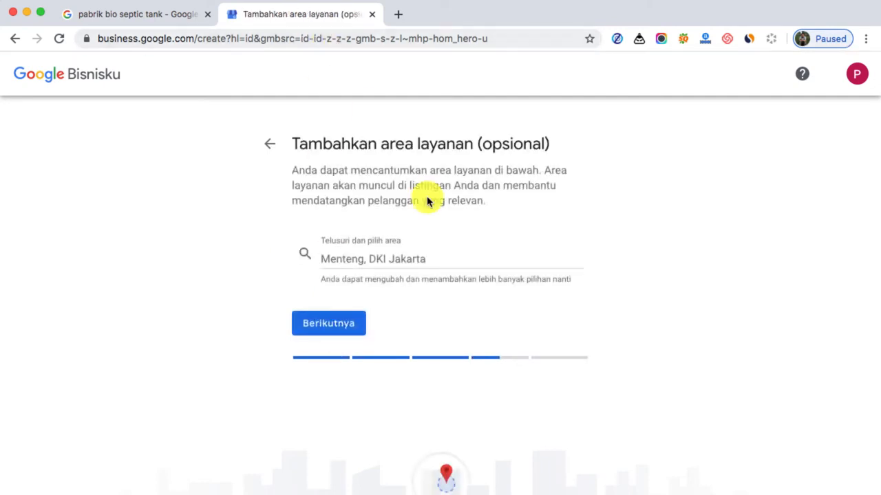
# Add "Bogor, Jawa Barat" and "Jakarta, Daerah Khusus Ibukota Jakarta" to the business's service areas
pyautogui.click(383, 260)
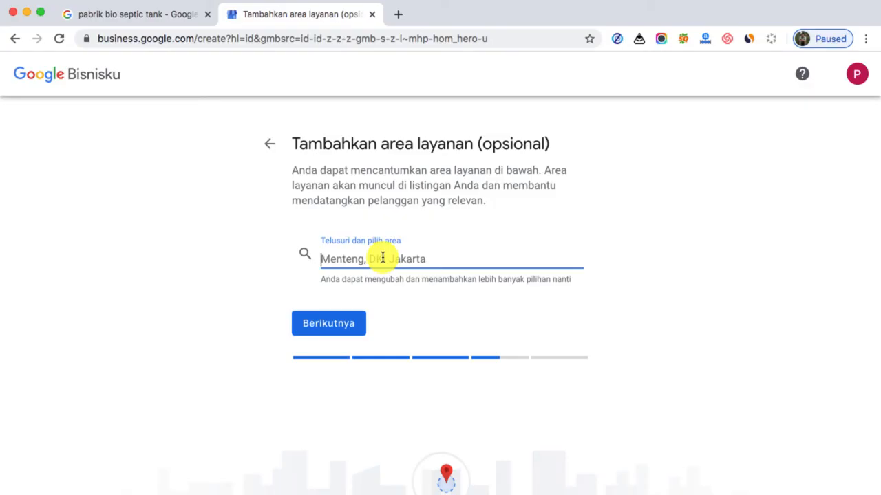
pyautogui.write('Bogor')
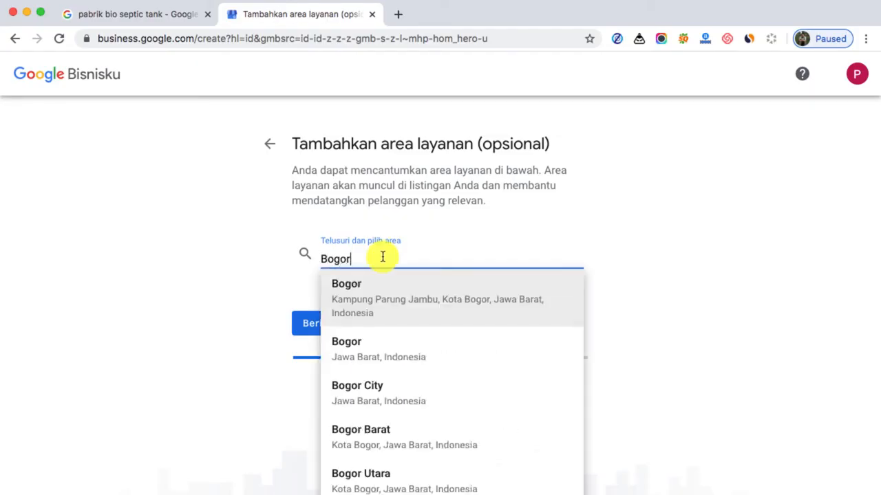
pyautogui.click(418, 362)
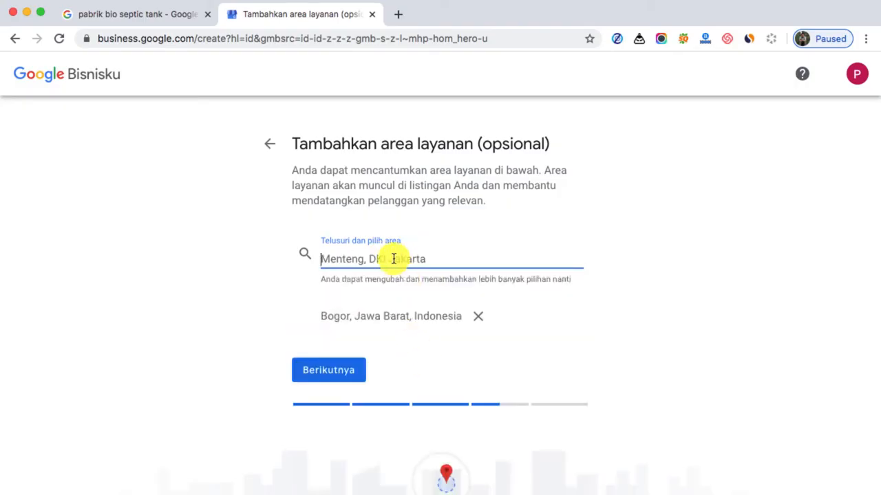
pyautogui.write('Jak')
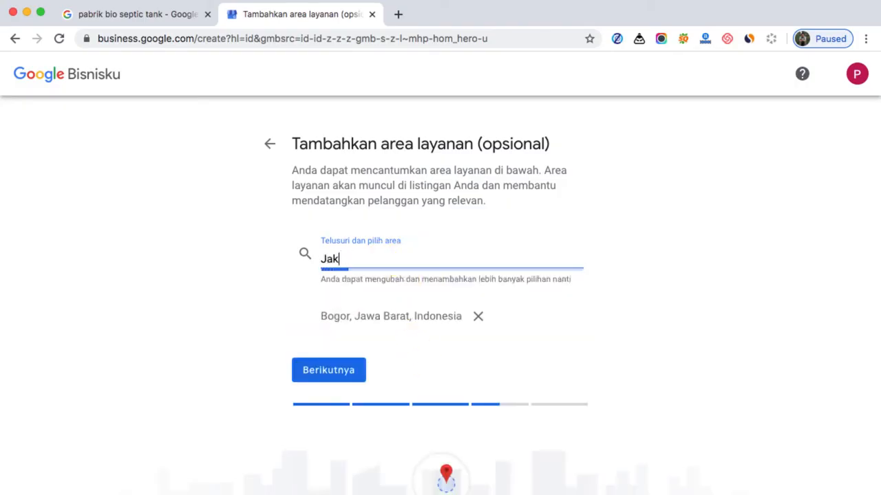
pyautogui.write('arta')
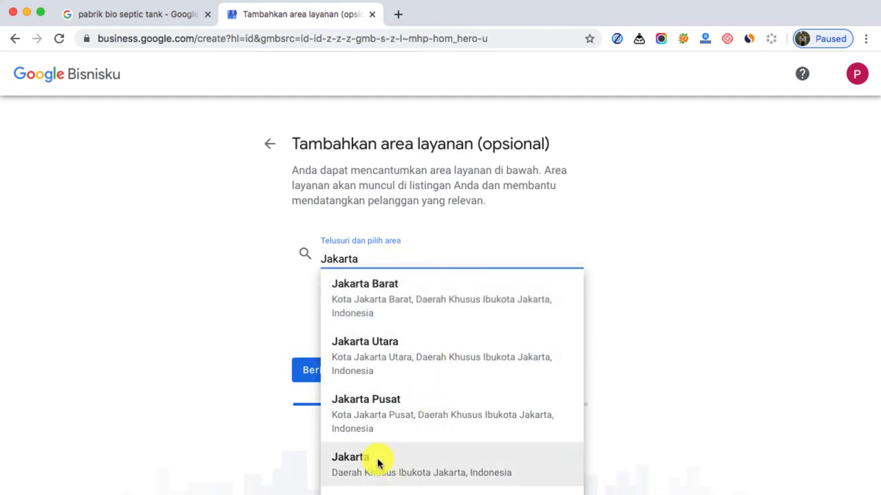
pyautogui.click(419, 472)
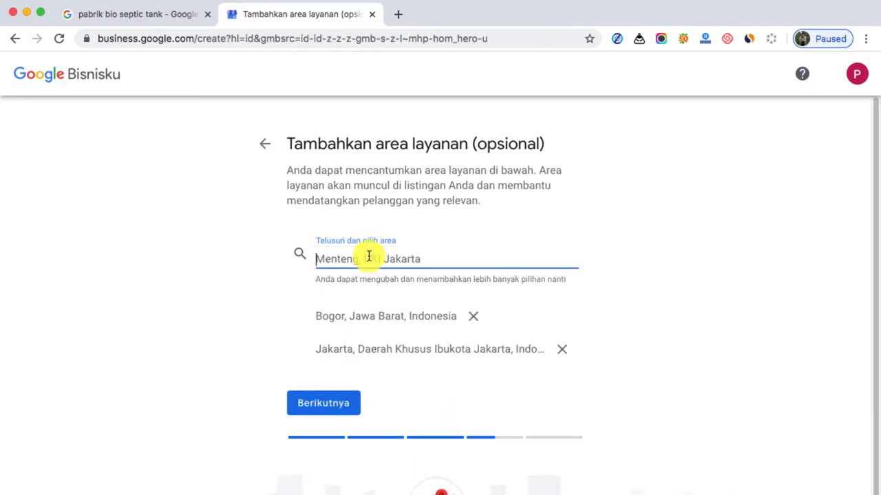
# Add "Bekasi, Jawa Barat" and "Tangerang, Banten" as service areas and continue to the contact details page
pyautogui.write('Bekasi')
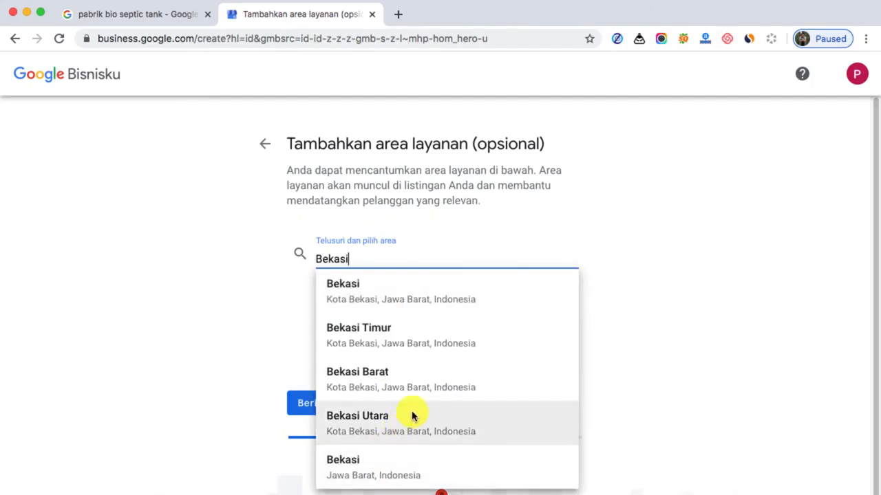
pyautogui.click(356, 473)
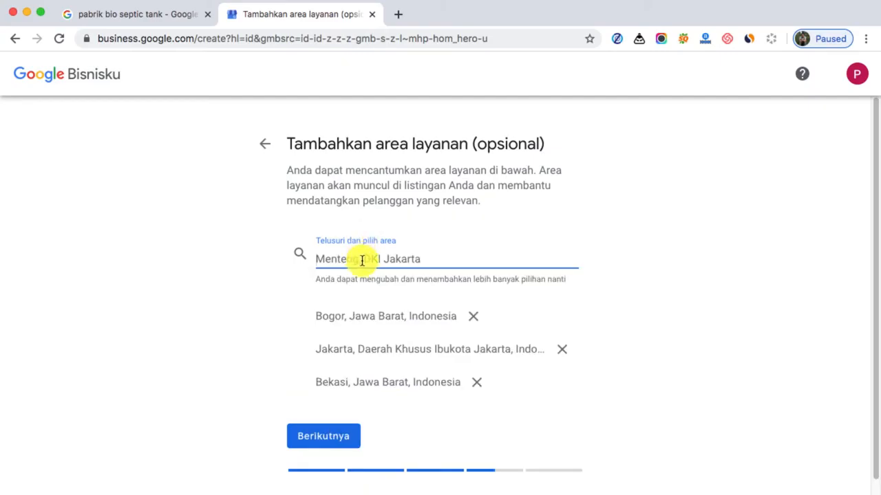
pyautogui.write('T')
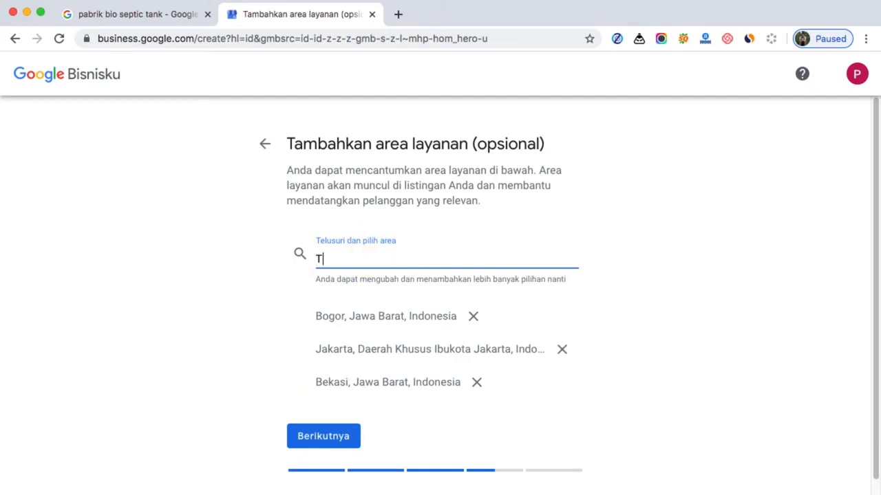
pyautogui.write('angera')
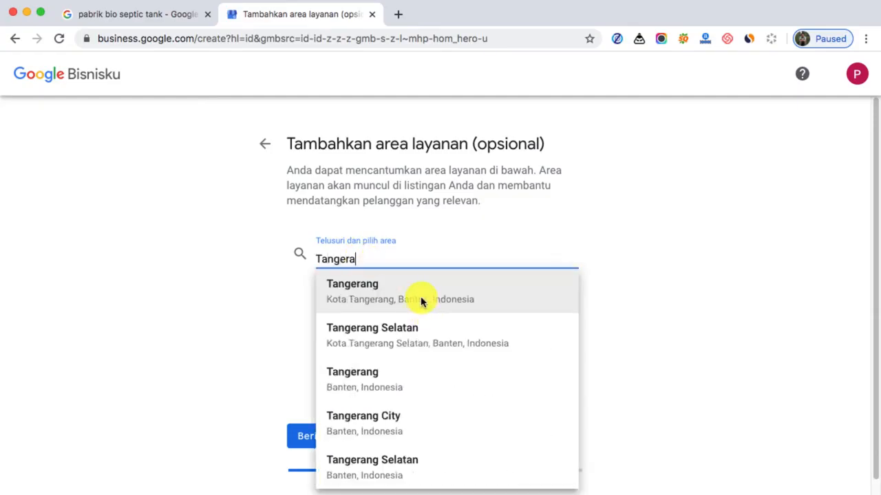
pyautogui.click(383, 384)
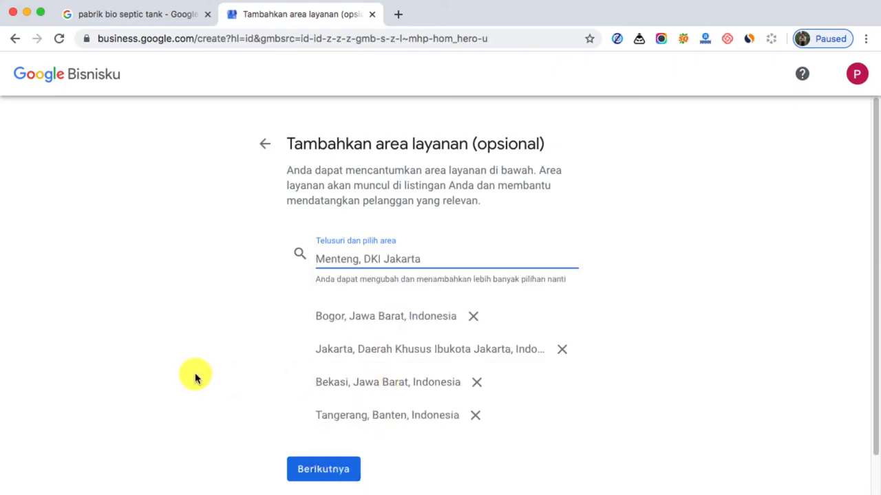
pyautogui.scroll(-2, 194, 375)
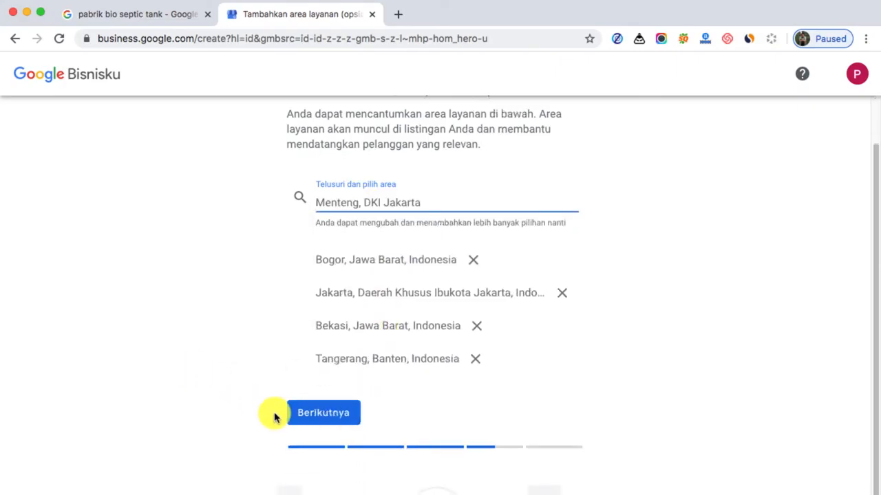
pyautogui.click(320, 417)
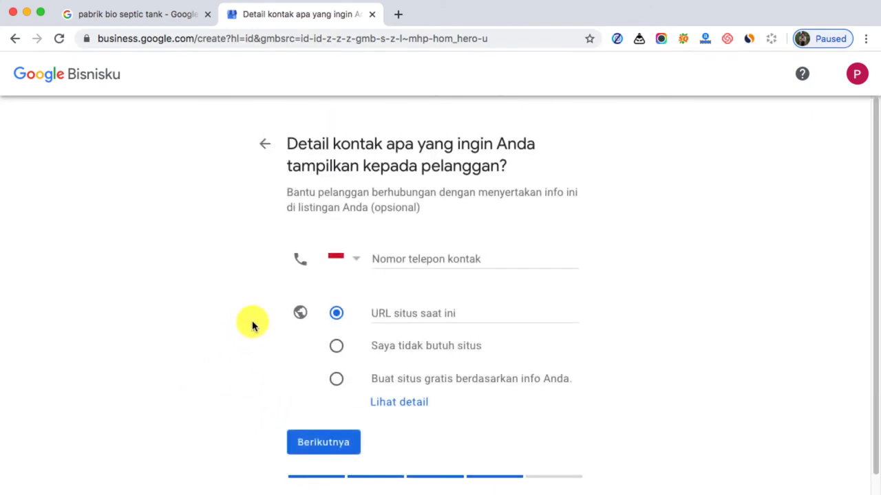
# Look up the business phone number in the "pabrik bio septic tank" search results and enter it as the contact phone number
pyautogui.click(419, 258)
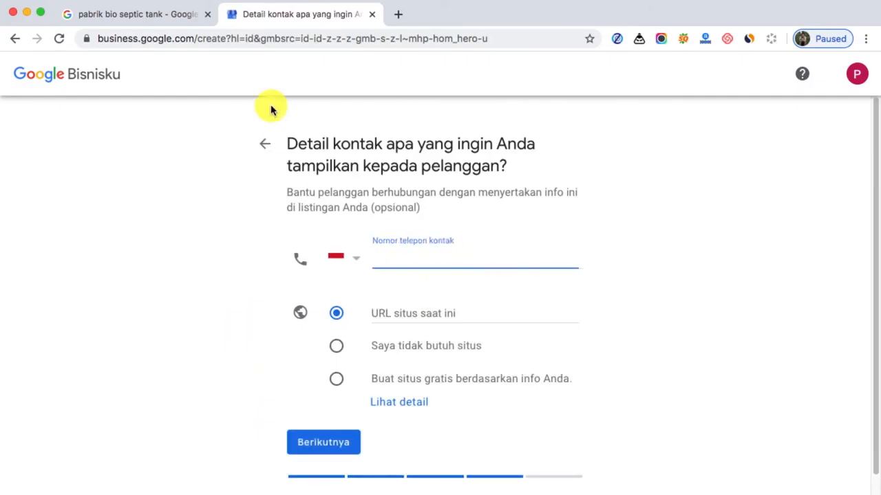
pyautogui.click(143, 15)
pyautogui.scroll(-3, 715, 423)
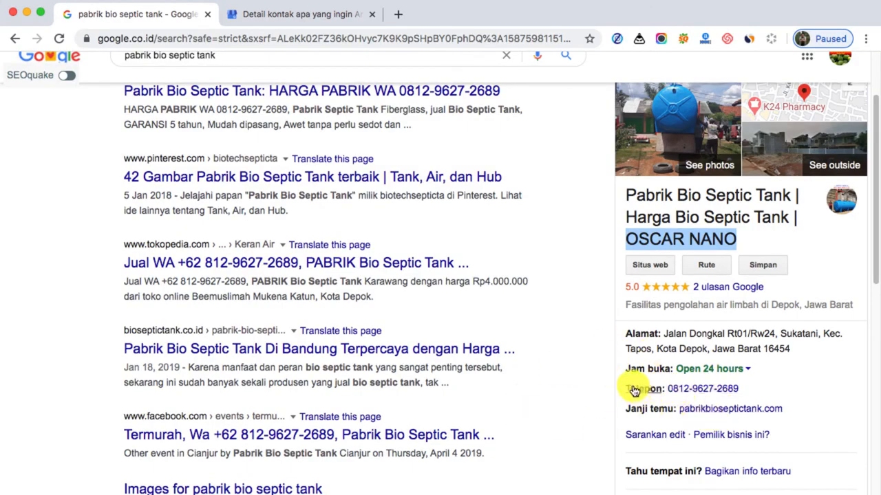
pyautogui.click(308, 16)
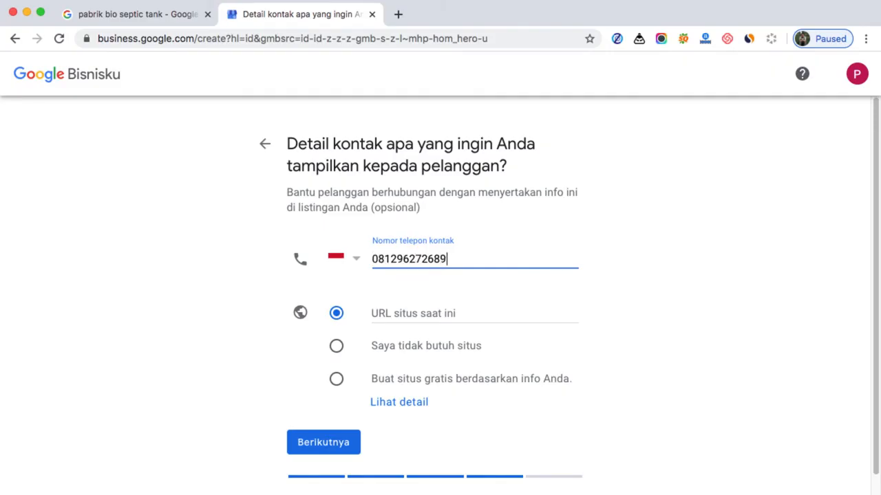
# Choose "Buat situs gratis berdasarkan info Anda" as the website option and continue to the updates question
pyautogui.click(408, 313)
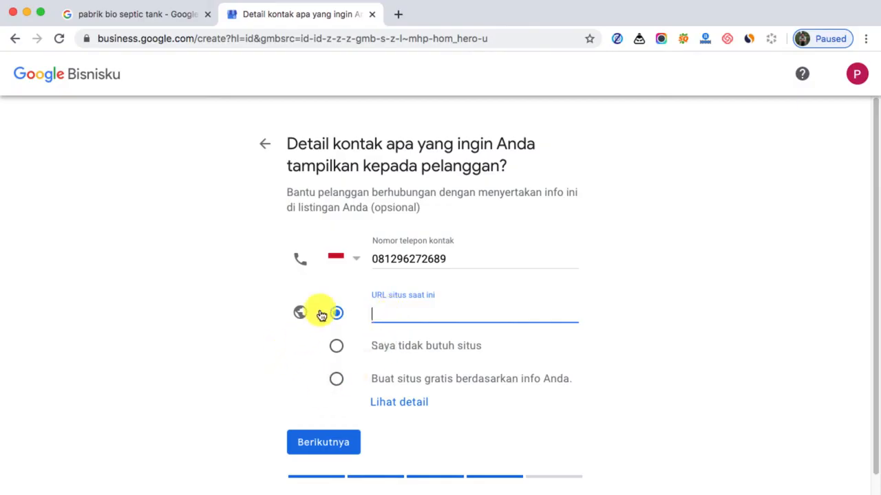
pyautogui.click(340, 380)
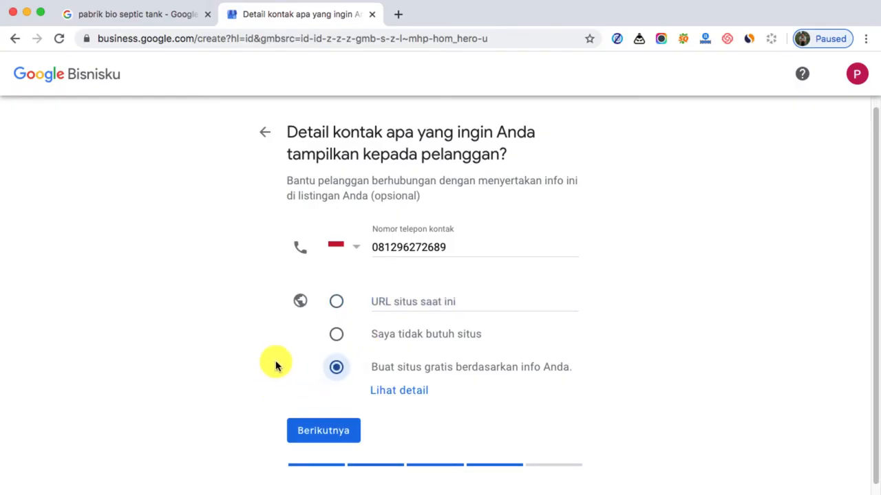
pyautogui.scroll(-1, 221, 369)
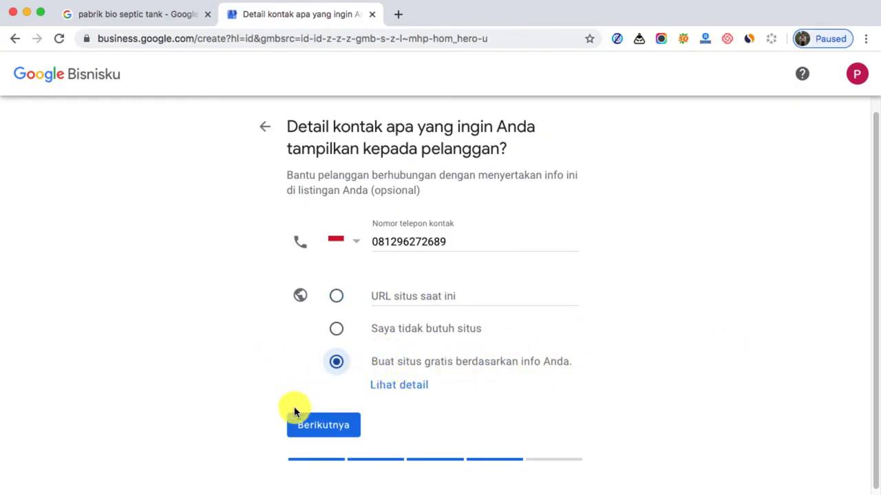
pyautogui.click(309, 432)
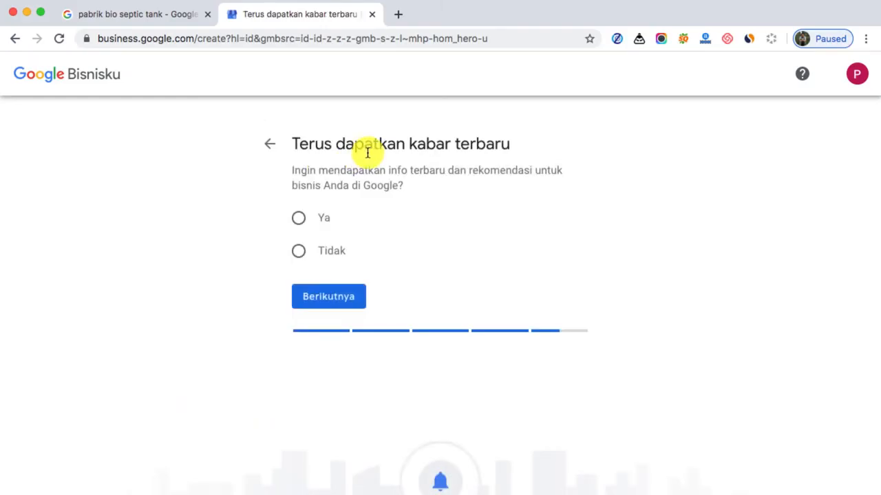
# Answer "Ya" to receiving updates and finish the listing, expanding "Opsi lainnya" among the verification methods
pyautogui.click(298, 219)
pyautogui.click(331, 297)
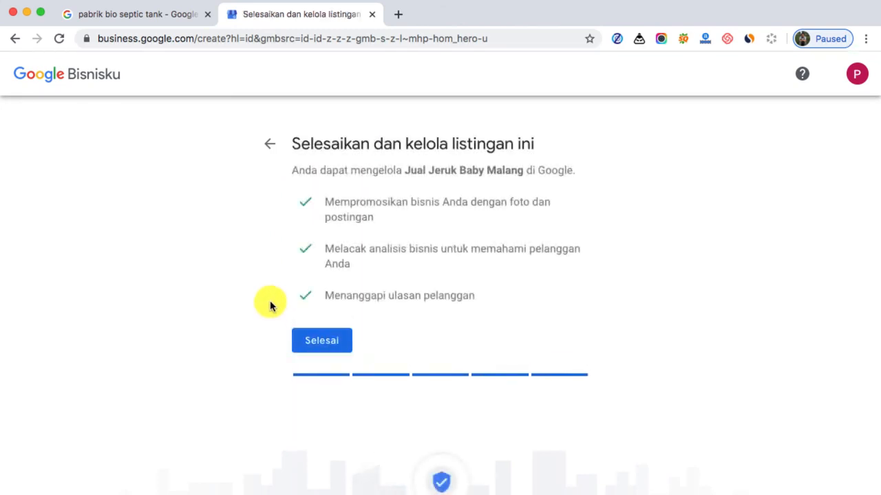
pyautogui.click(322, 346)
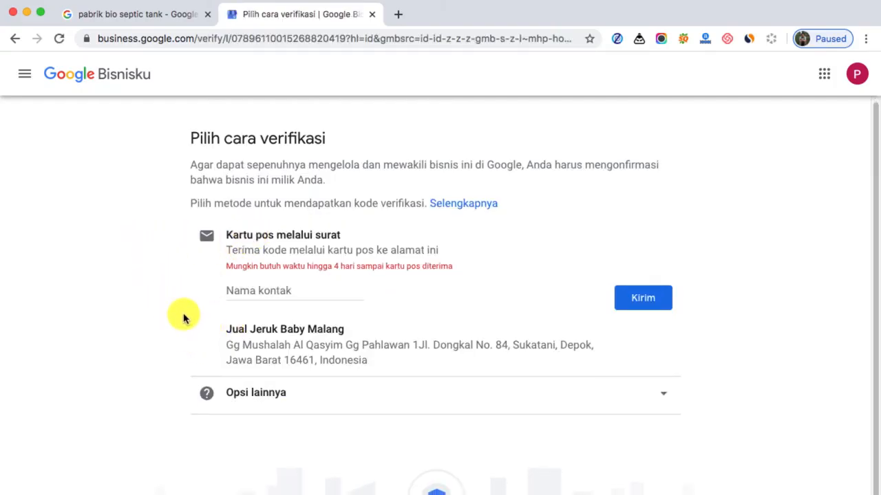
pyautogui.click(660, 397)
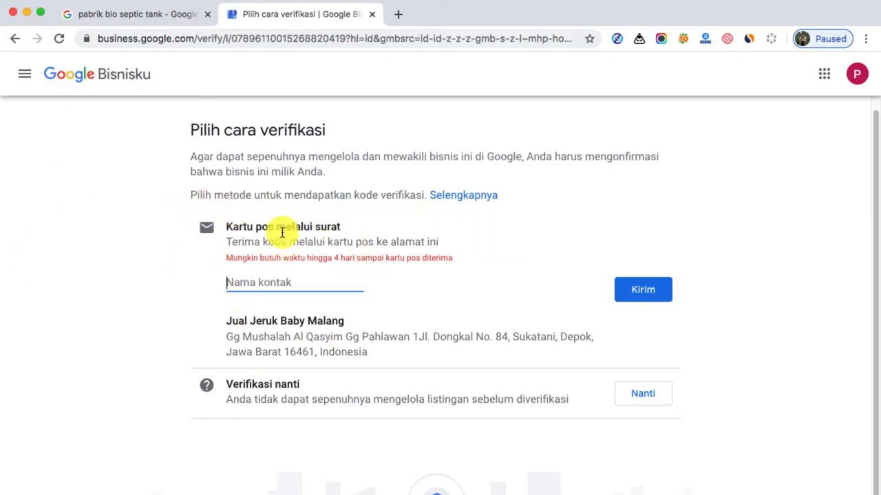
# Search Google in a new tab for "dapat surat dari google my business"
pyautogui.click(401, 15)
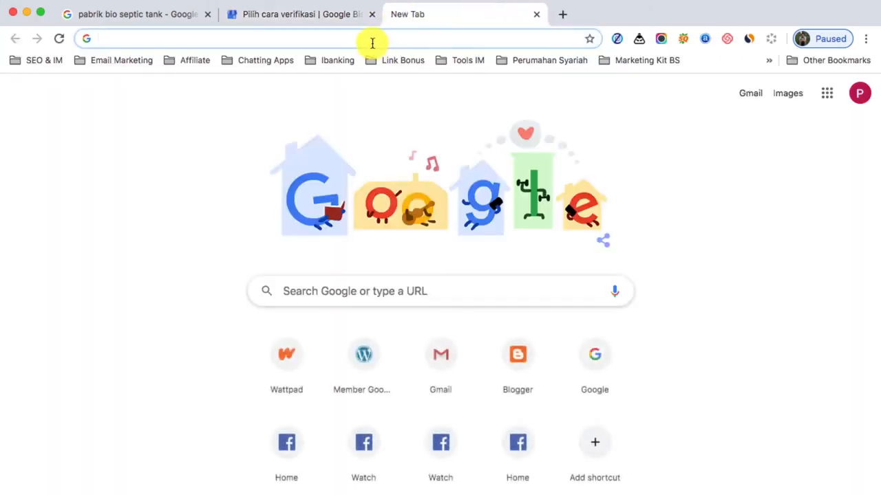
pyautogui.write('suart=')
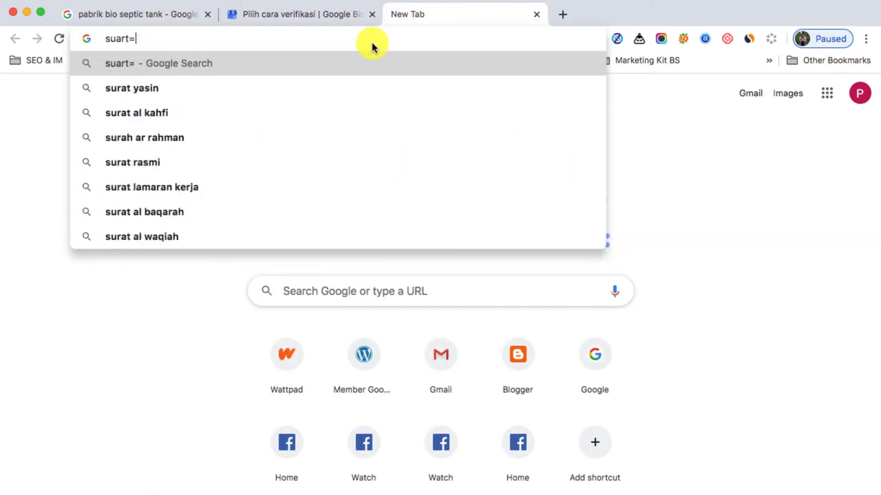
pyautogui.press('BackSpace')
pyautogui.press('BackSpace')
pyautogui.press('BackSpace')
pyautogui.press('BackSpace')
pyautogui.write('r')
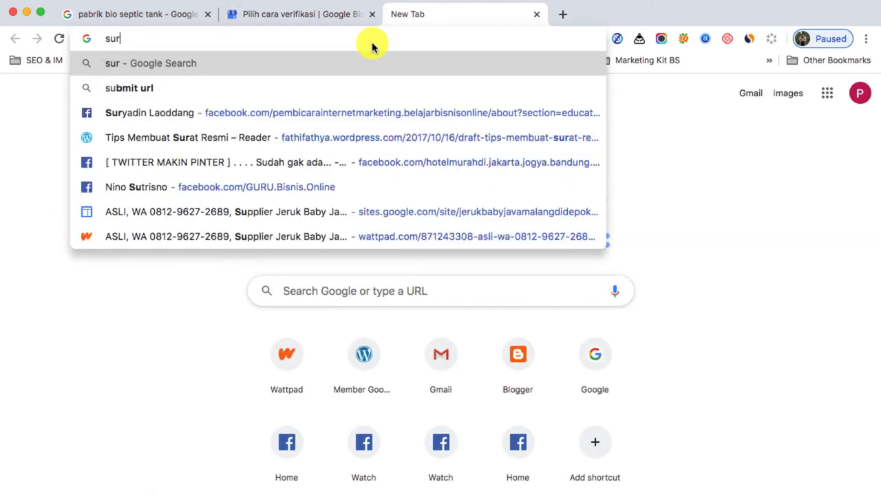
pyautogui.write('at dari ')
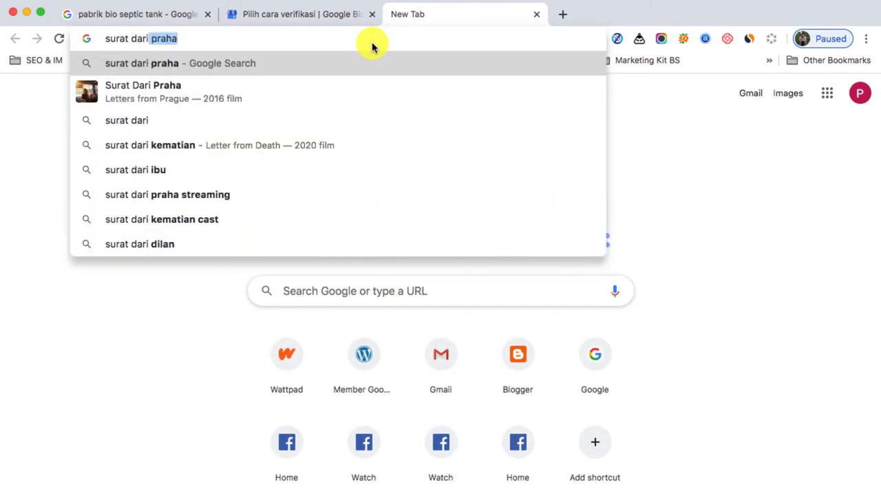
pyautogui.write('goog')
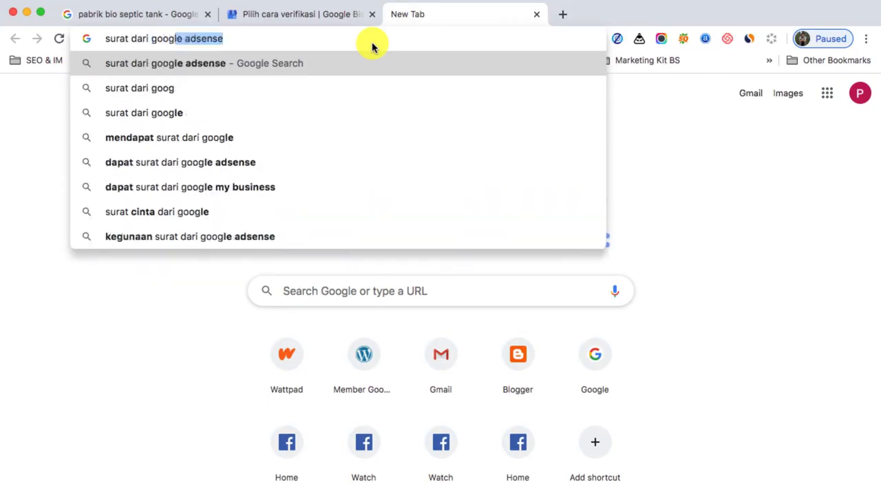
pyautogui.write('le my')
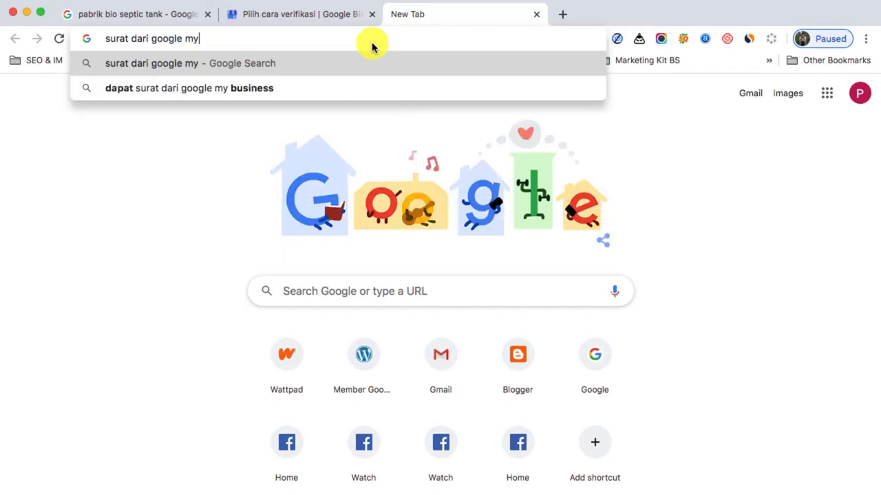
pyautogui.press('Down')
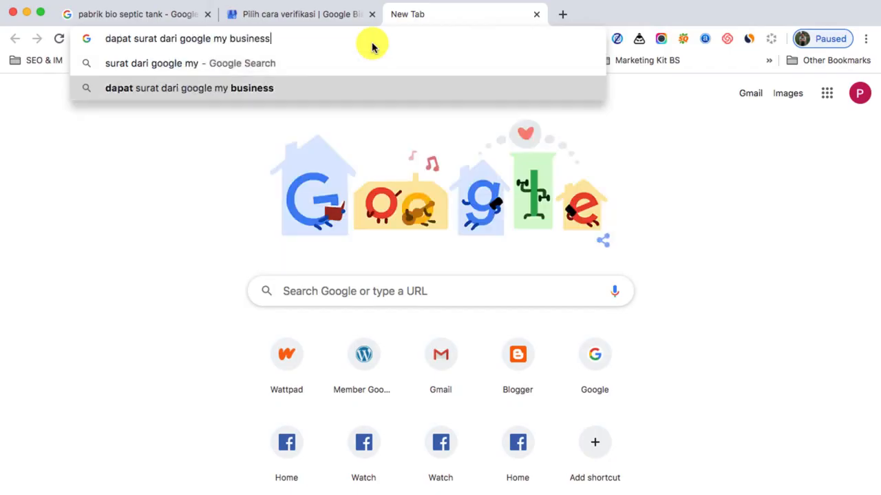
pyautogui.press('Return')
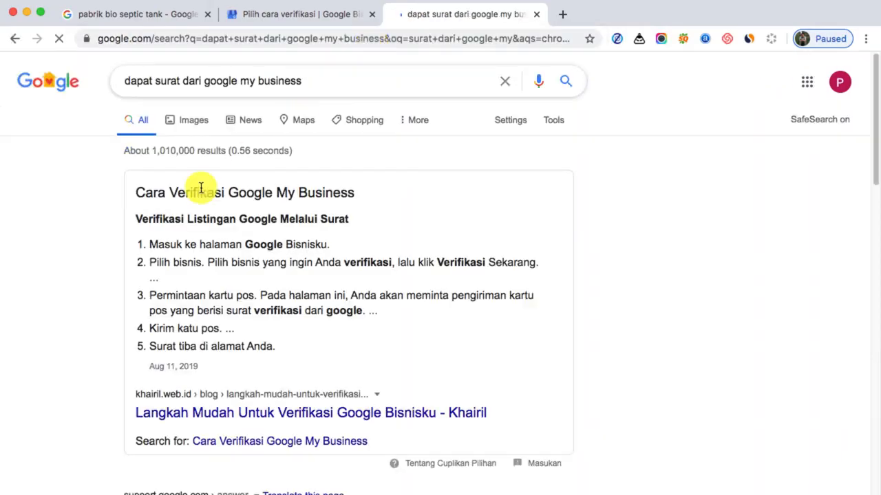
# Show the image results, preview the "Surat Cinta Dari Google My Business" envelope and examine the other verification letter pictures
pyautogui.click(186, 123)
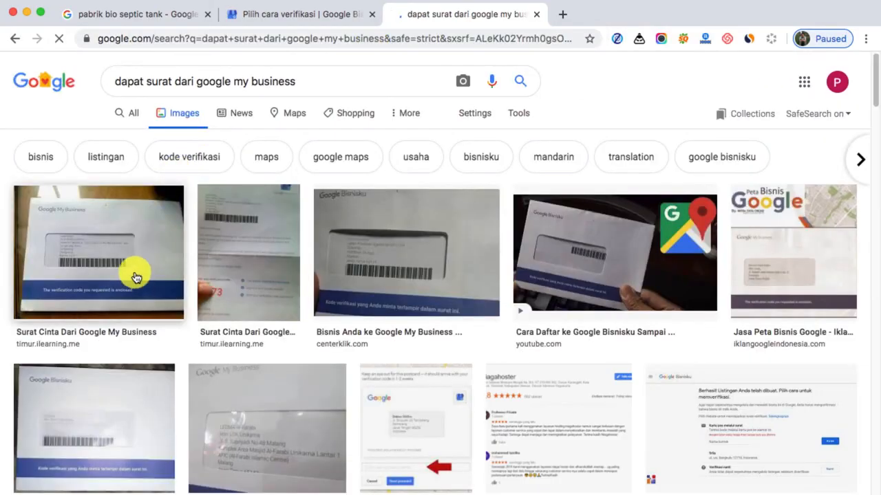
pyautogui.click(110, 247)
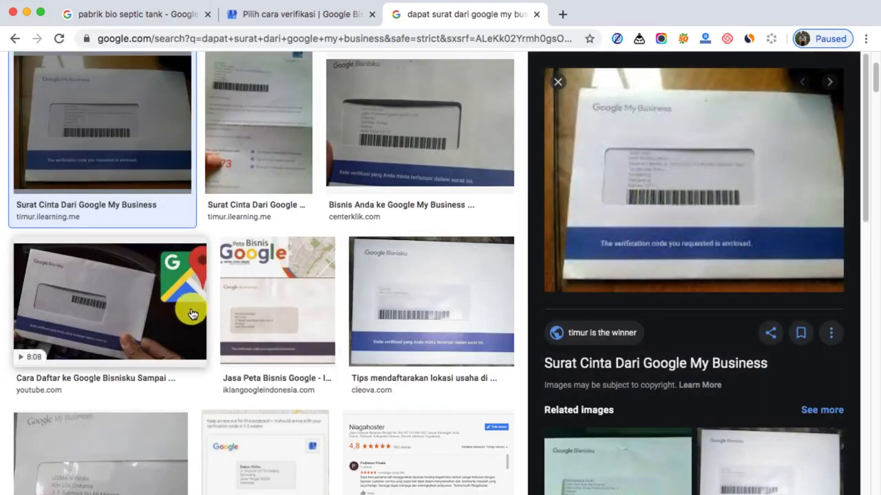
pyautogui.scroll(-1, 191, 313)
pyautogui.scroll(-1, 191, 313)
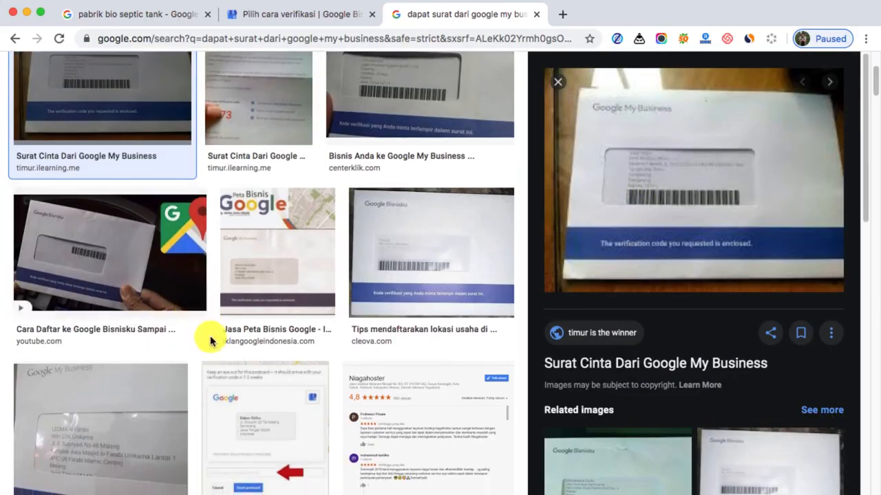
pyautogui.scroll(-2, 242, 305)
pyautogui.scroll(-5, 241, 307)
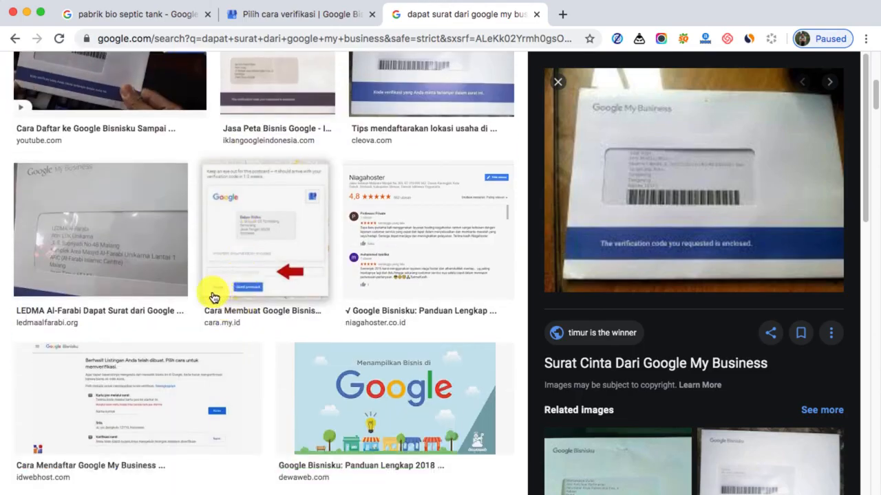
# Preview the centerklik.com envelope picture and the timur.ilearning.me verification letter among the image results
pyautogui.scroll(8, 482, 179)
pyautogui.click(400, 161)
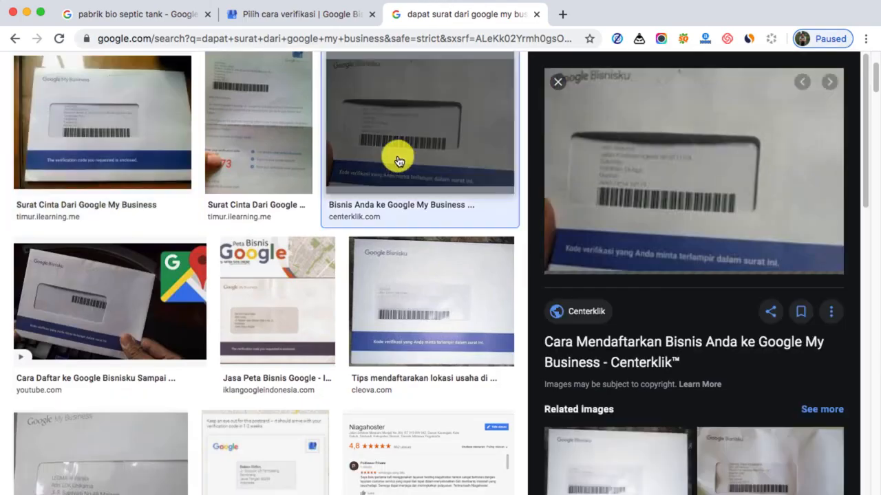
pyautogui.click(275, 134)
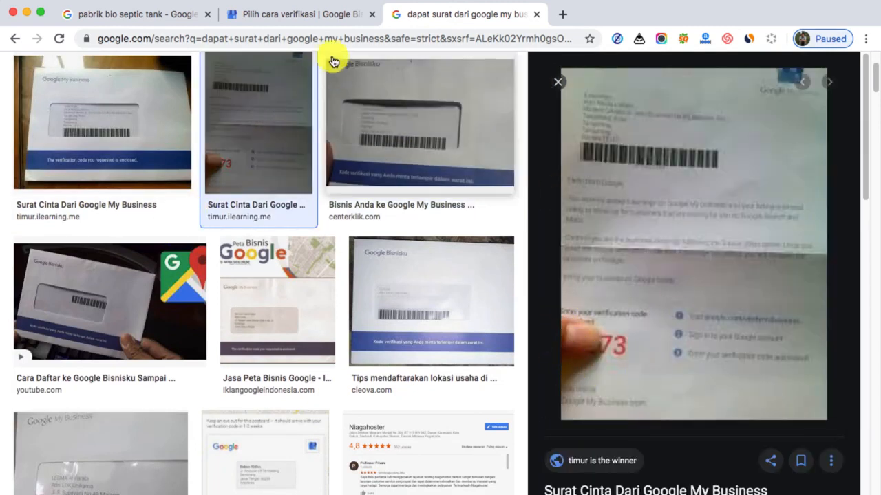
# Enter the contact's name for "Kartu pos melalui surat" in Google Bisnisku, compare with the cleova.com sample envelope, and request the postcard
pyautogui.click(315, 14)
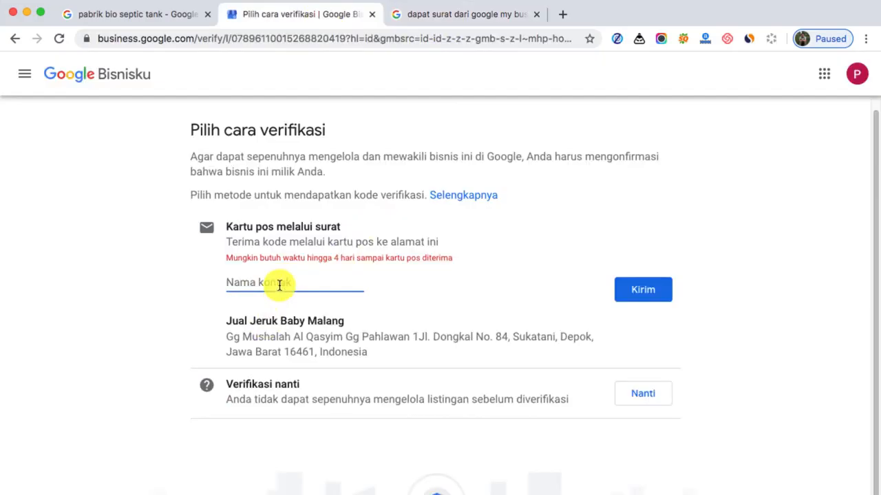
pyautogui.write('Nino')
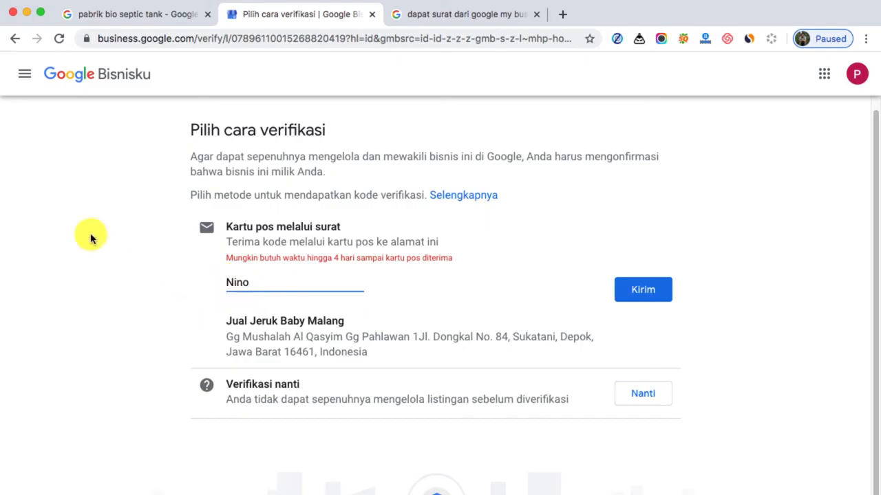
pyautogui.click(468, 15)
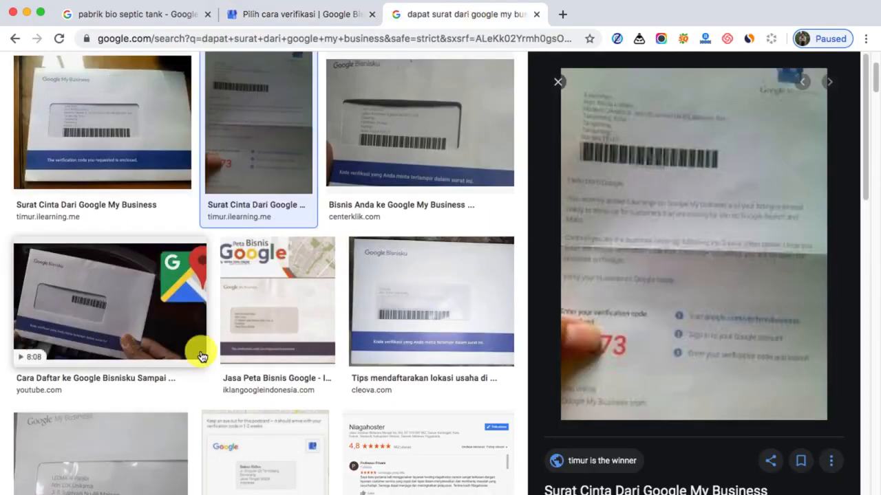
pyautogui.scroll(-1, 199, 350)
pyautogui.click(379, 298)
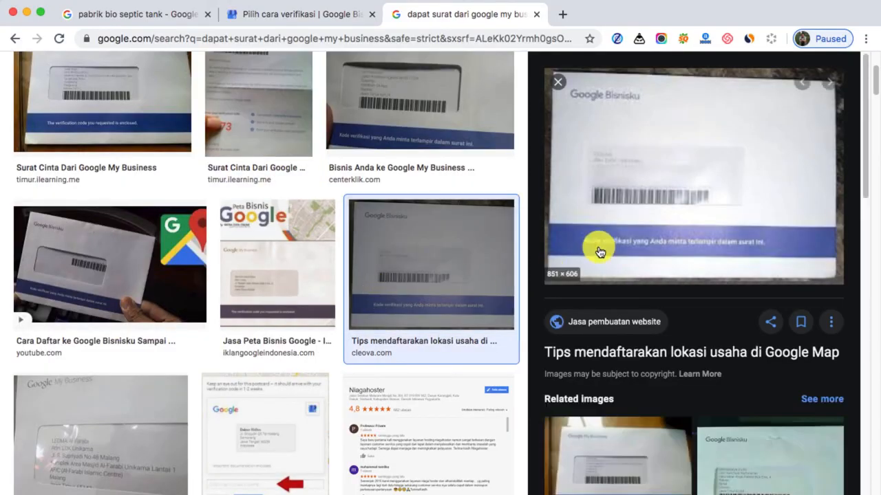
pyautogui.click(320, 26)
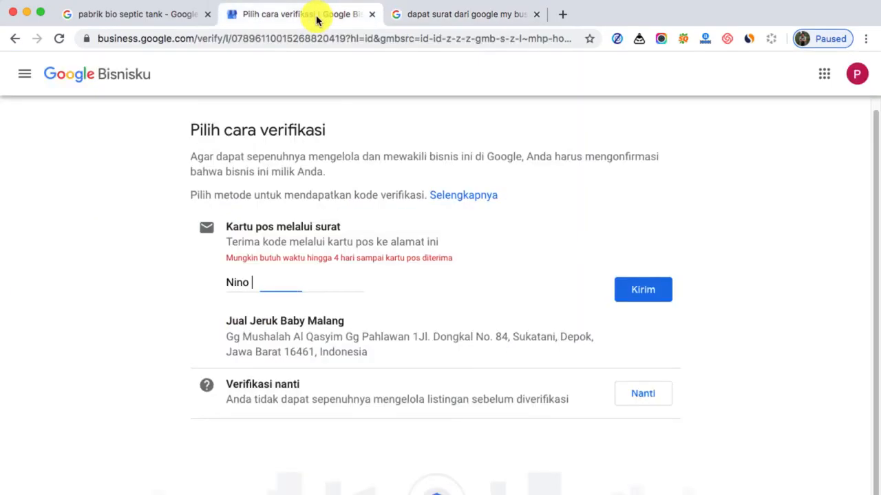
pyautogui.click(642, 298)
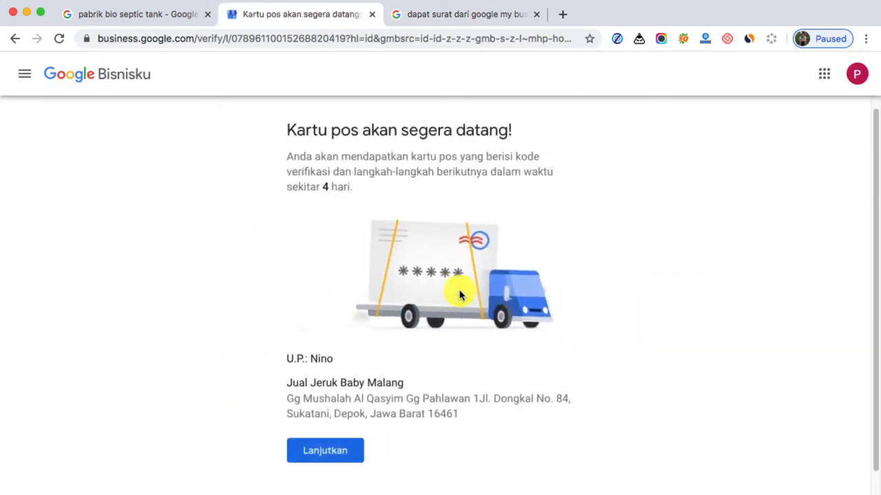
# Read through the postcard confirmation page, highlighting the estimated delivery time and checking the recipient and business address
pyautogui.scroll(-1, 256, 338)
pyautogui.scroll(-1, 257, 338)
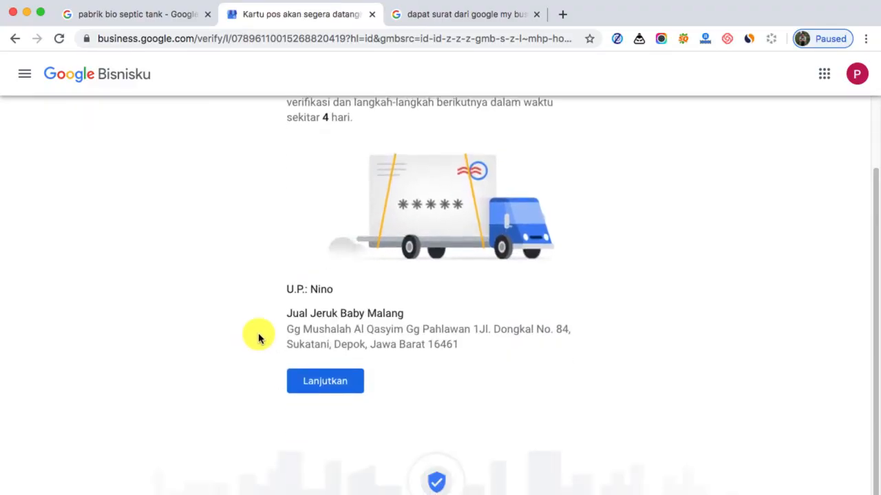
pyautogui.scroll(3, 257, 338)
pyautogui.scroll(-2, 258, 338)
pyautogui.moveTo(318, 152); pyautogui.dragTo(354, 155)
pyautogui.scroll(2, 125, 328)
pyautogui.scroll(-2, 125, 328)
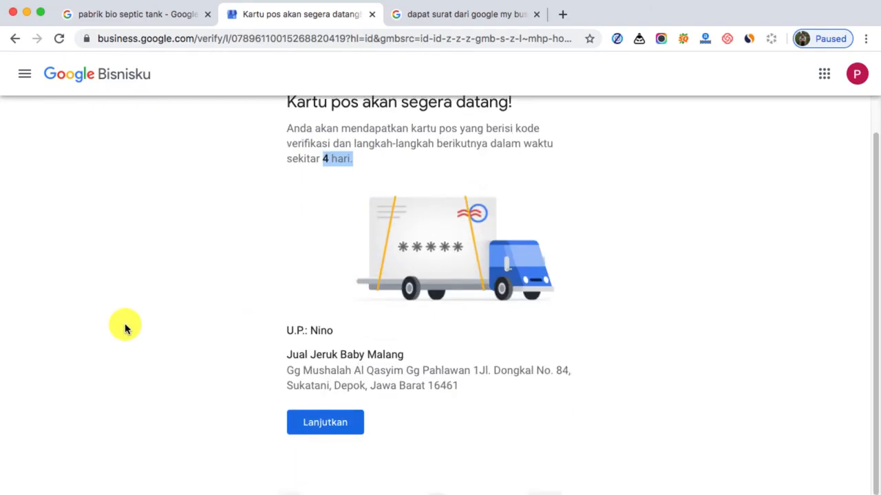
pyautogui.scroll(2, 124, 328)
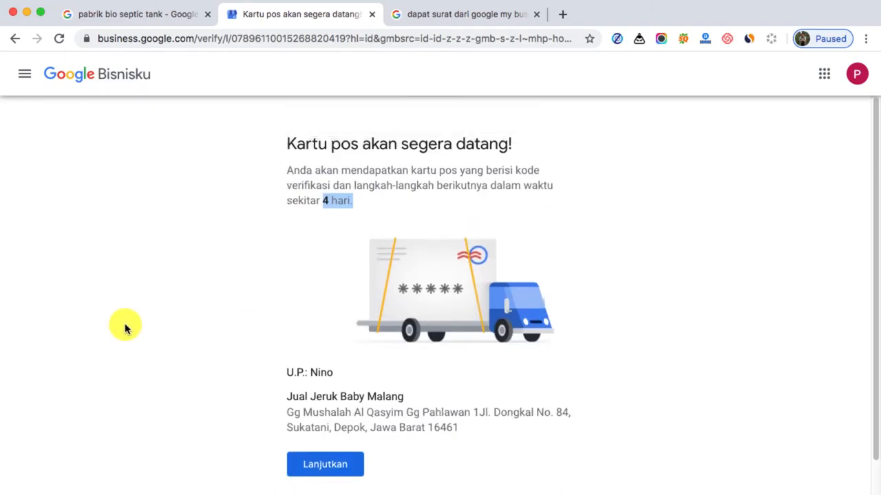
# Revisit the sample envelope picture and examine the Pabrik Bio Septic Tank business listing in the "pabrik bio septic tank" search results
pyautogui.click(420, 15)
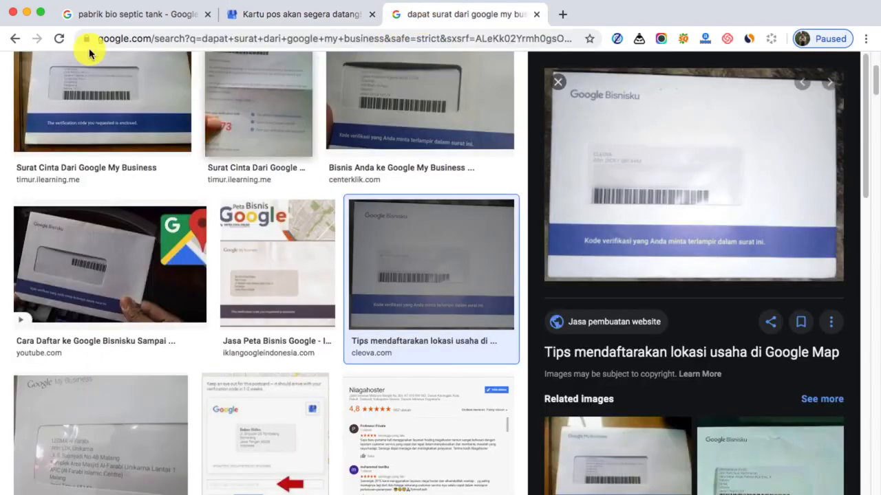
pyautogui.click(82, 15)
pyautogui.scroll(2, 206, 273)
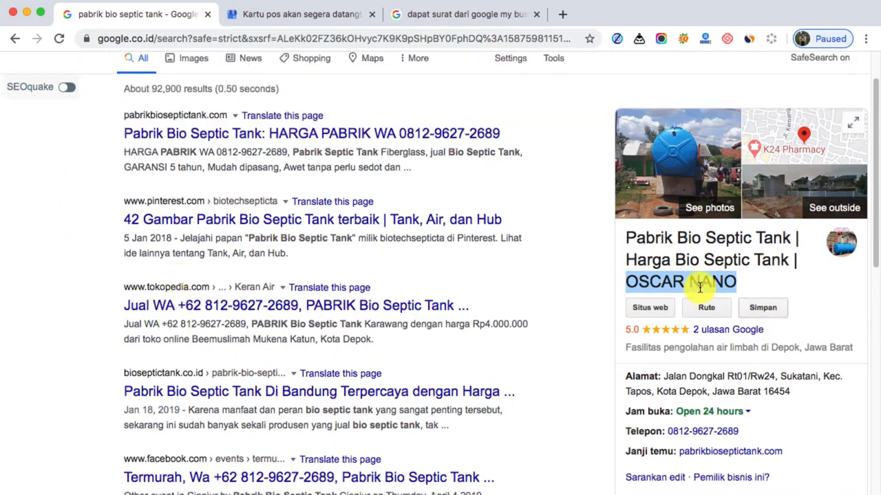
pyautogui.click(577, 281)
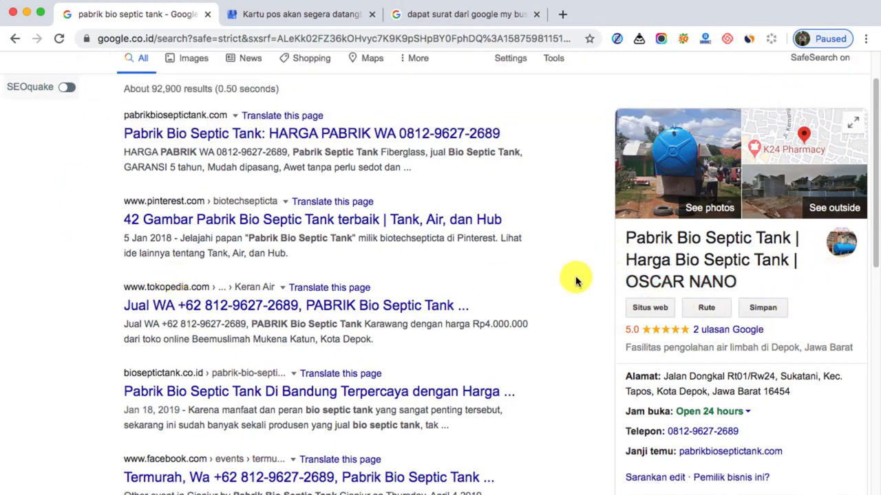
pyautogui.scroll(-1, 570, 335)
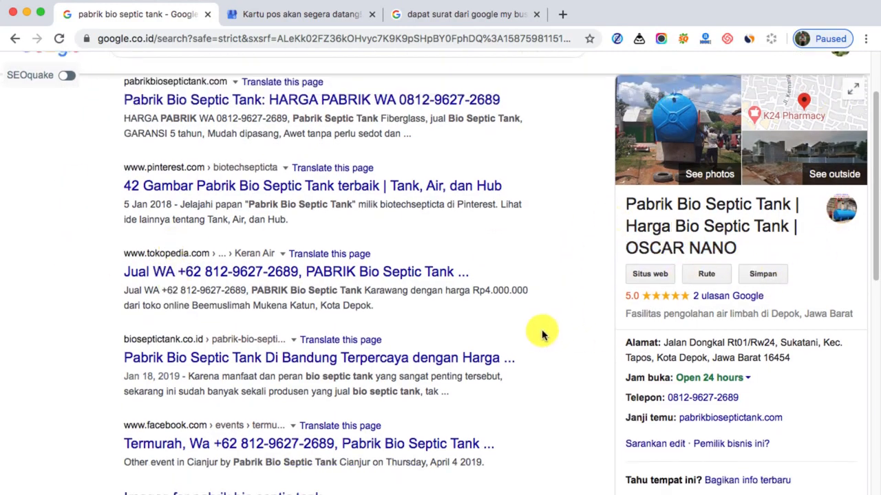
# Return to the "Kartu pos akan segera datang!" page and review its postcard delivery details
pyautogui.click(256, 15)
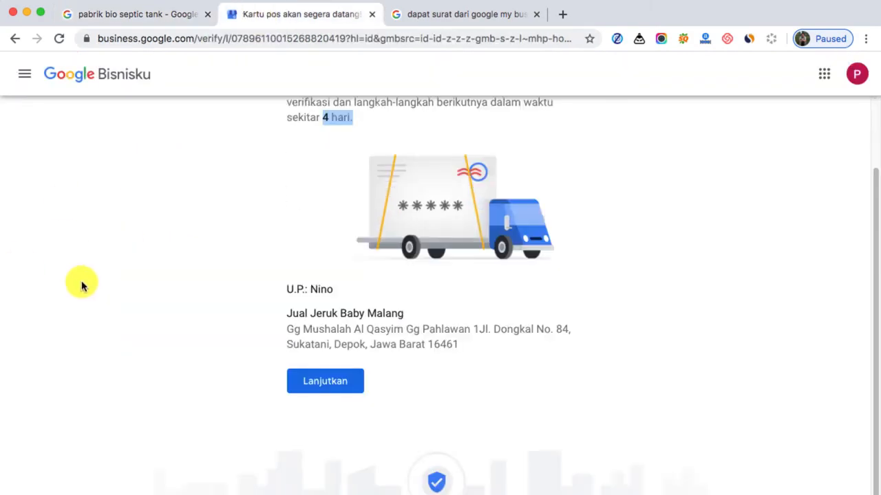
pyautogui.scroll(2, 81, 286)
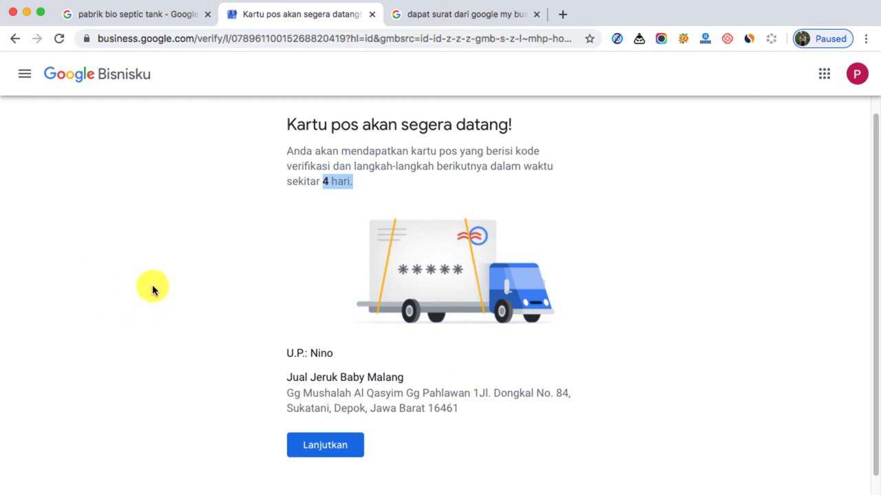
pyautogui.scroll(-2, 152, 289)
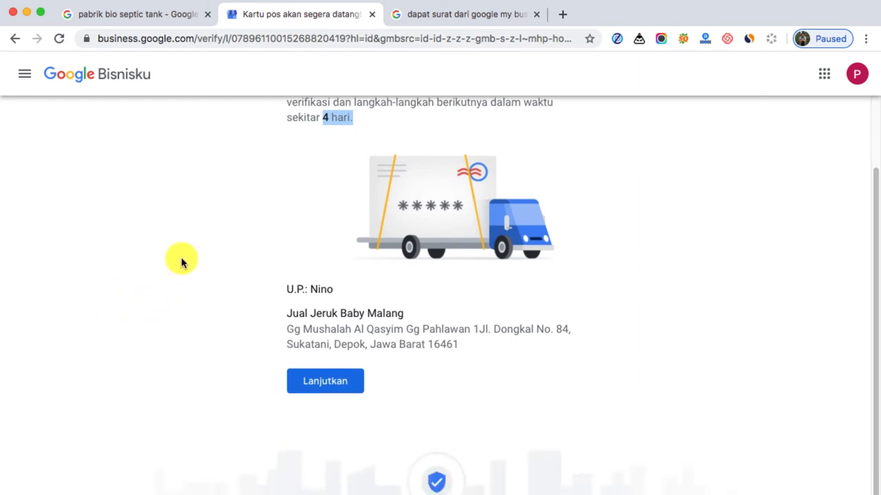
pyautogui.scroll(1, 181, 263)
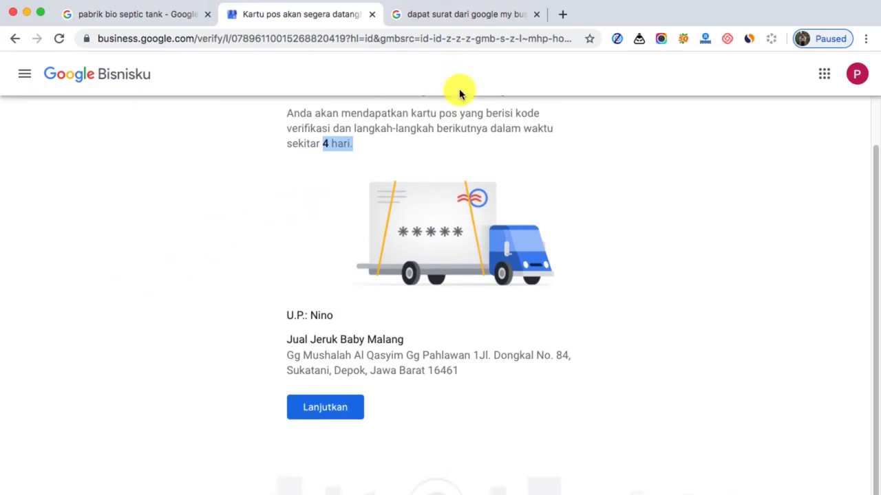